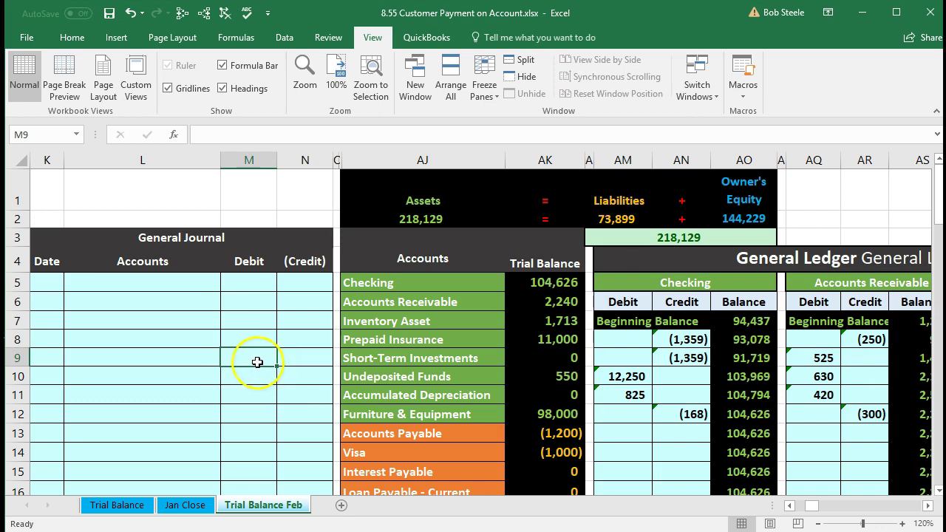
# Step: Review the Accounts Receivable, Checking and Undeposited Funds balances in the trial balance
pyautogui.click(366, 321)
pyautogui.moveTo(372, 301); pyautogui.dragTo(520, 299)
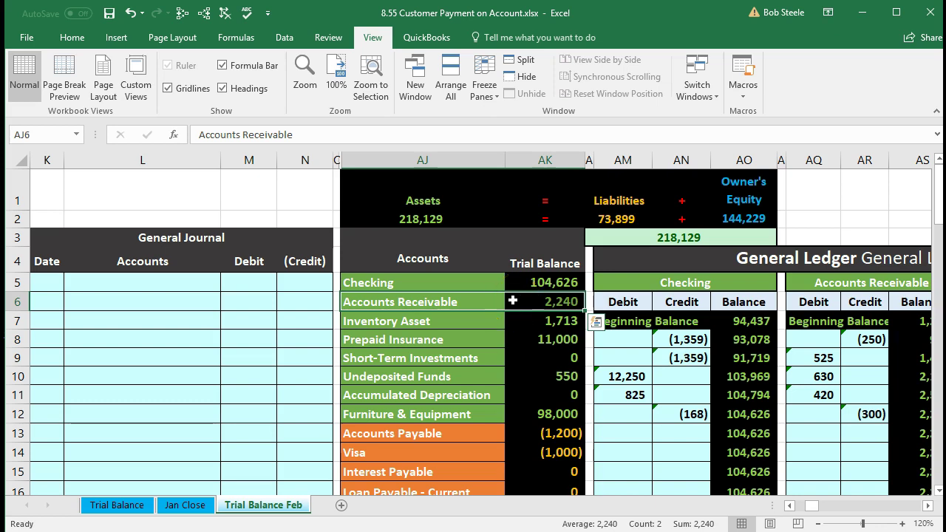
pyautogui.moveTo(469, 282); pyautogui.dragTo(522, 285)
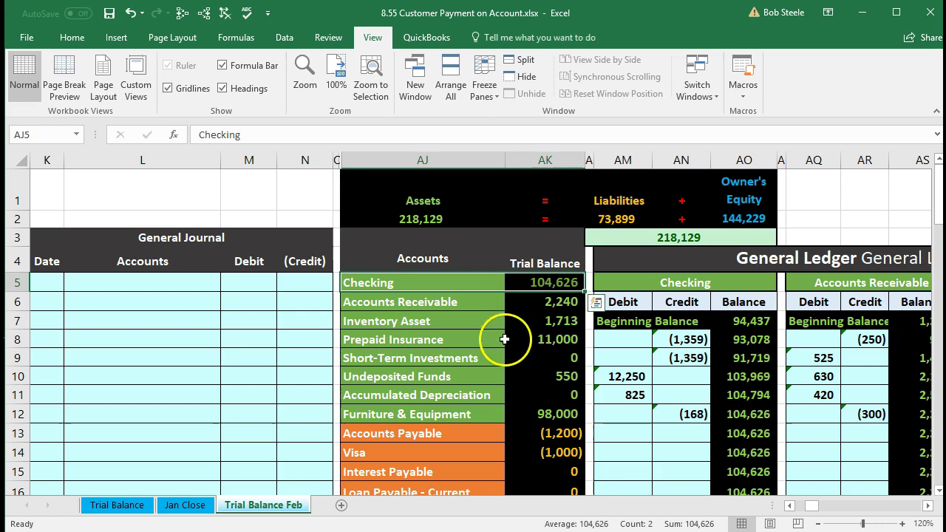
pyautogui.moveTo(477, 375); pyautogui.dragTo(509, 383)
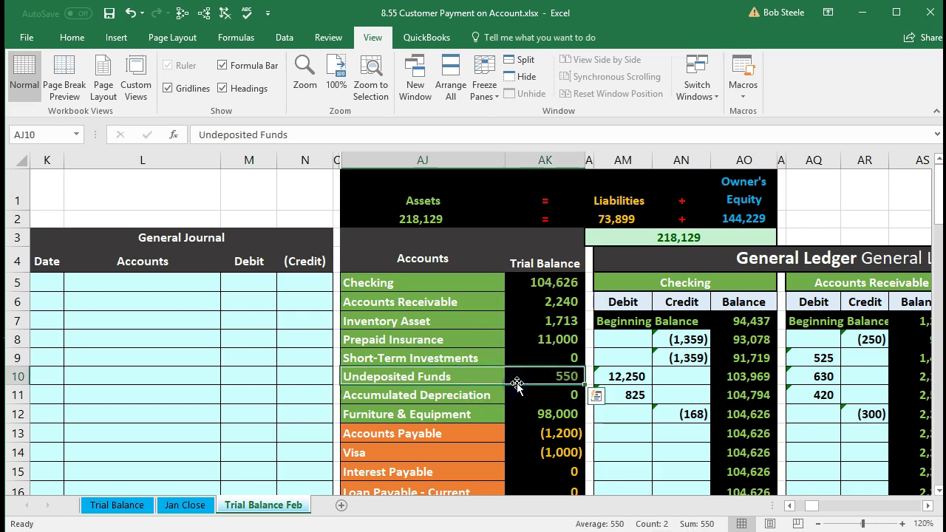
# Step: Copy the Undeposited Funds account name from the trial balance and paste it as values into journal cell L5
pyautogui.click(453, 376)
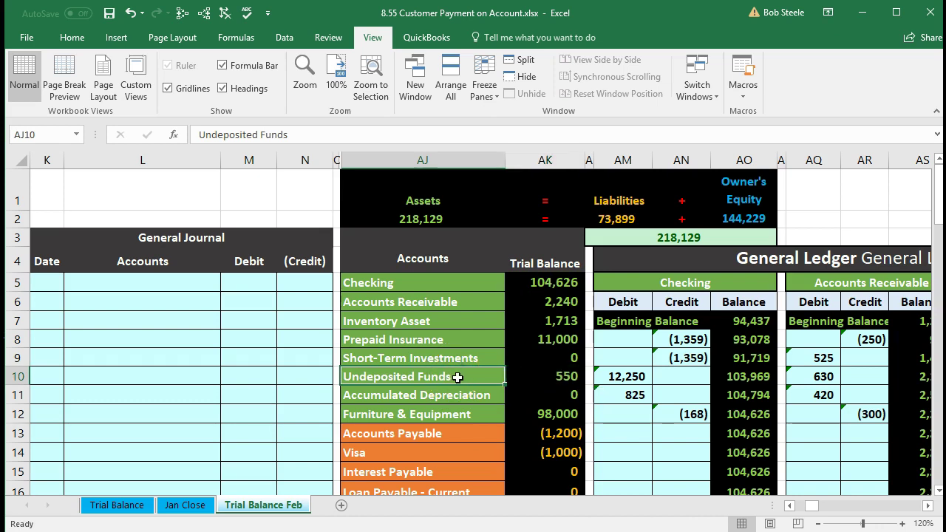
pyautogui.rightClick(458, 377)
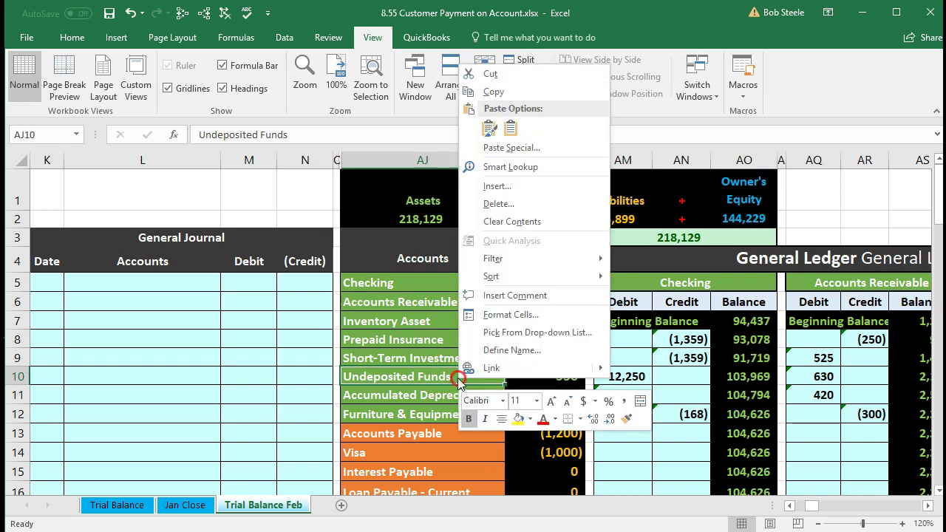
pyautogui.click(492, 92)
pyautogui.click(162, 282)
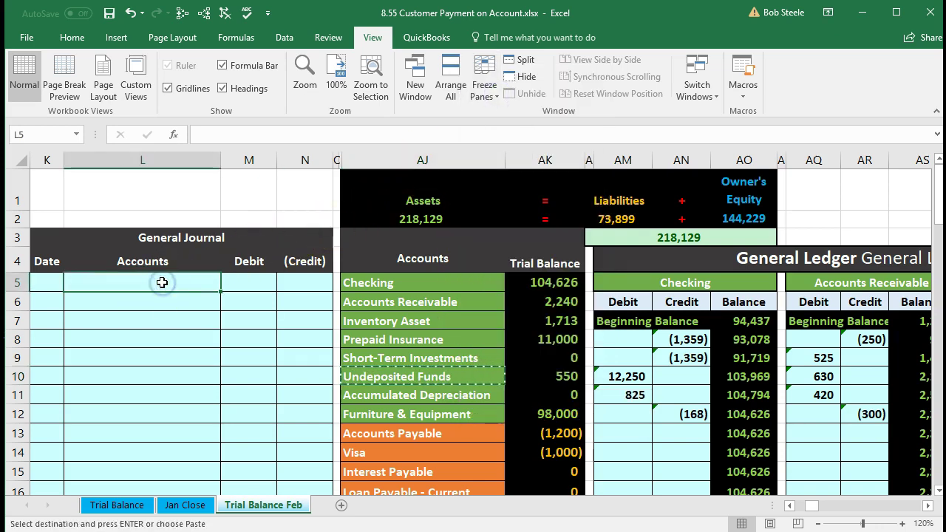
pyautogui.rightClick(162, 282)
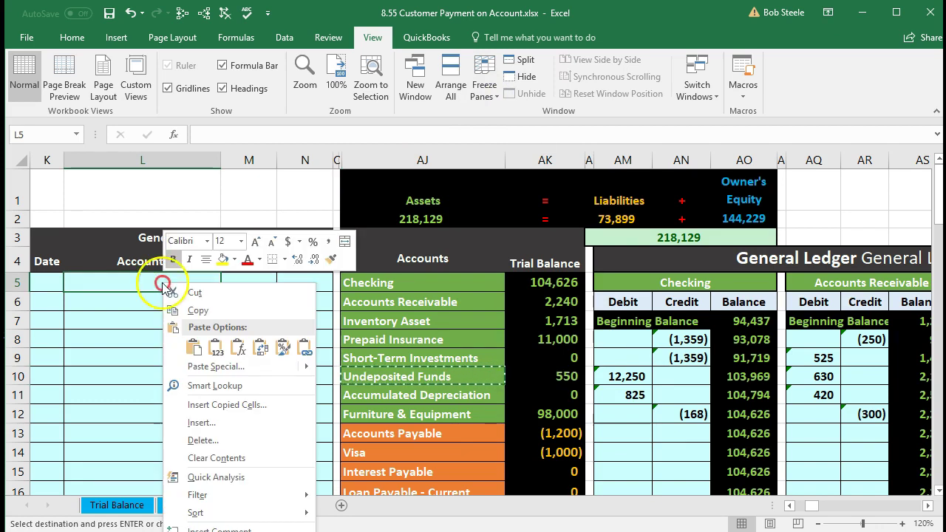
pyautogui.click(211, 344)
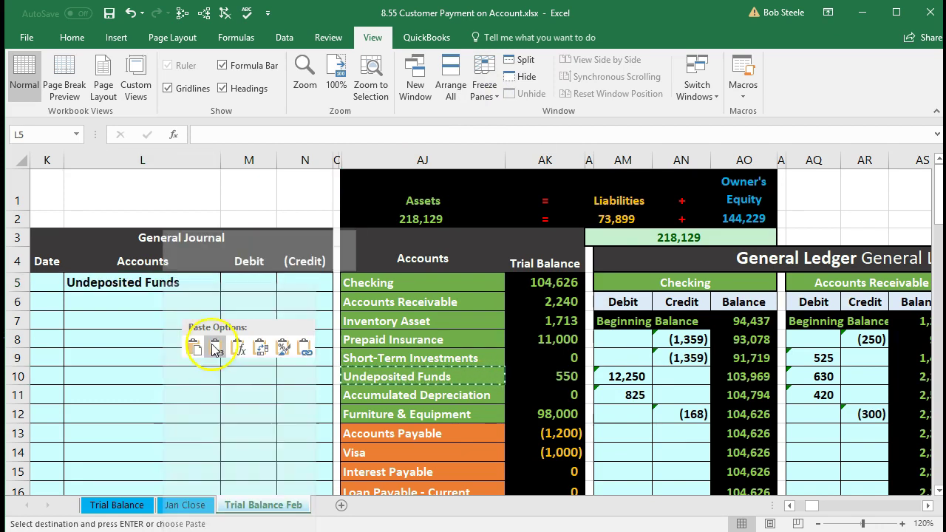
# Step: Date the Undeposited Funds journal line 2/26 and enter a debit of 816 in M5
pyautogui.click(49, 284)
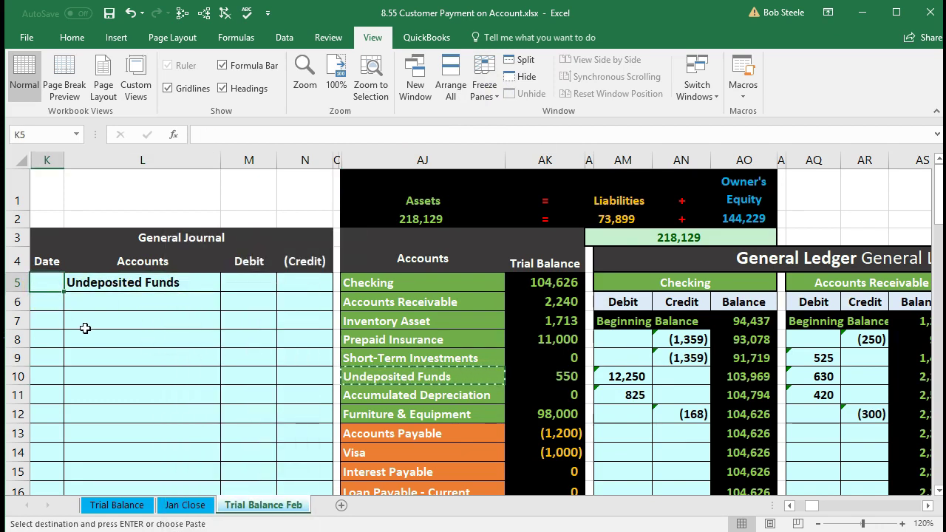
pyautogui.write('2/26')
pyautogui.press('Return')
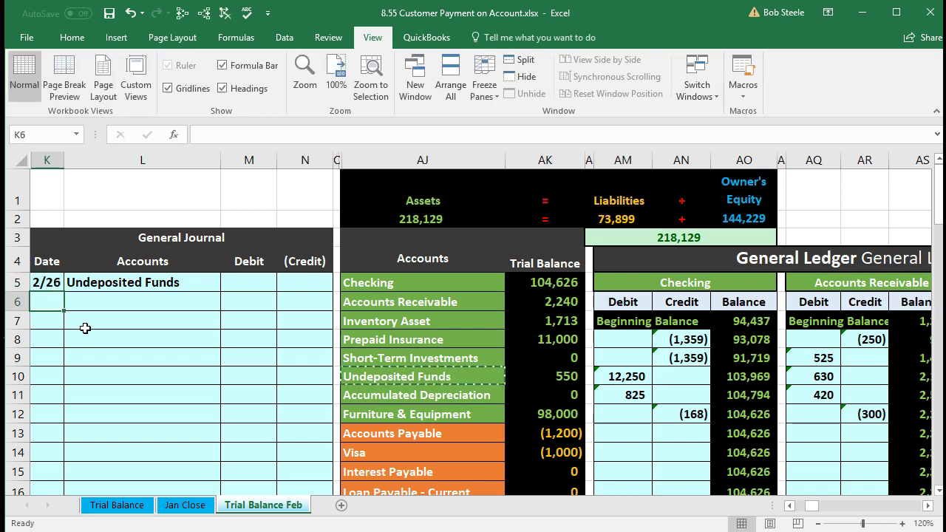
pyautogui.click(233, 282)
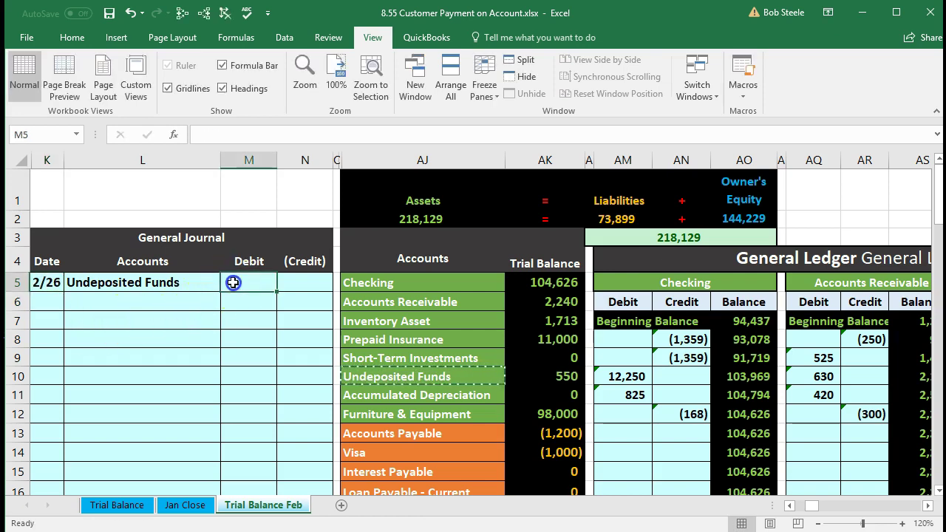
pyautogui.write('816')
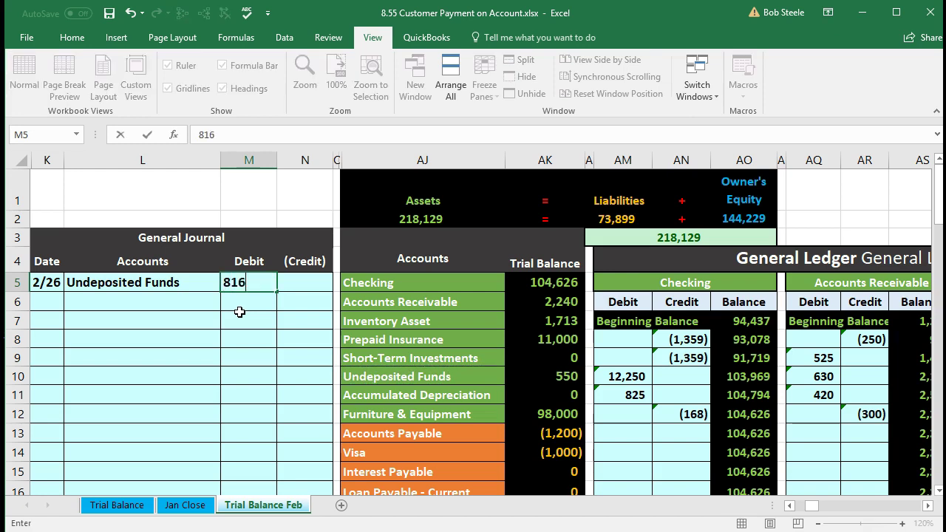
pyautogui.press('Return')
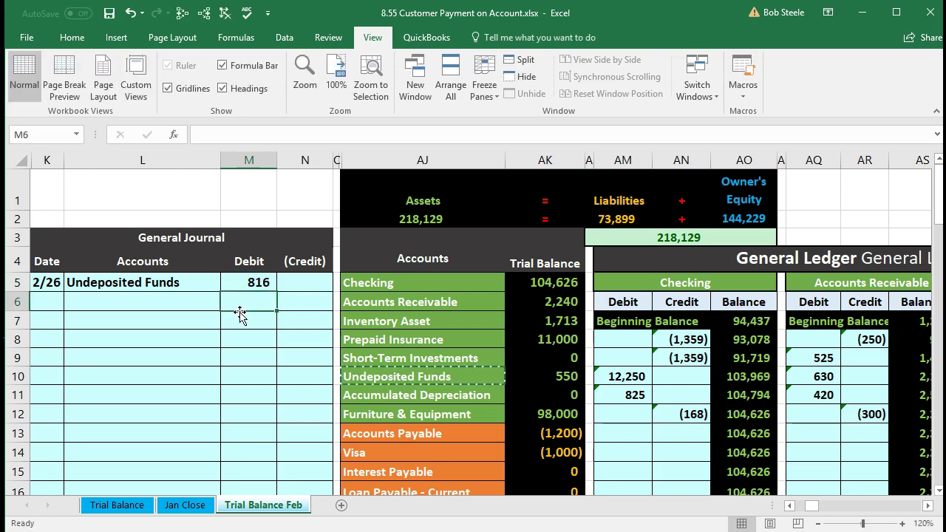
# Step: Enter the credit in journal cell N6 as the negative of the debit, with the formula -M5
pyautogui.press('Tab')
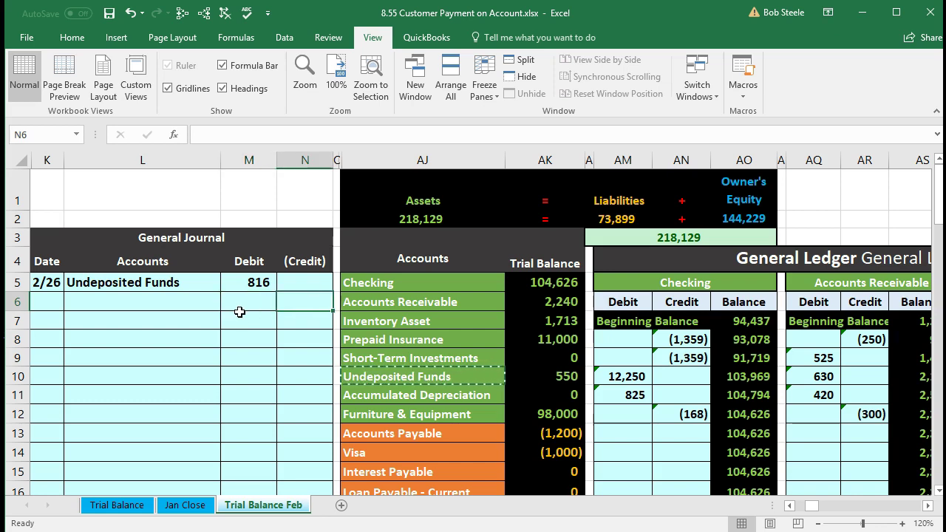
pyautogui.write('-')
pyautogui.press('Left')
pyautogui.press('Up')
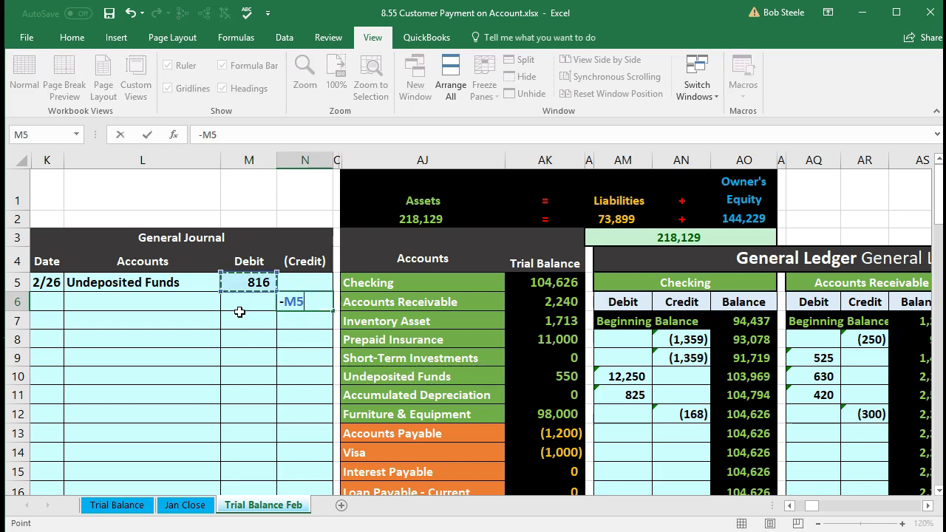
pyautogui.press('Return')
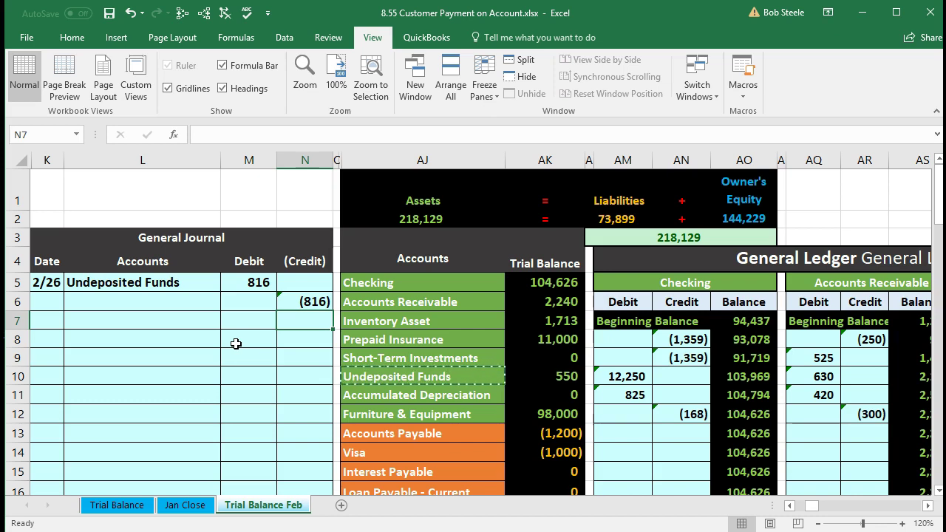
# Step: Copy the Accounts Receivable name from the trial balance and paste it as values into journal cell L6
pyautogui.click(477, 296)
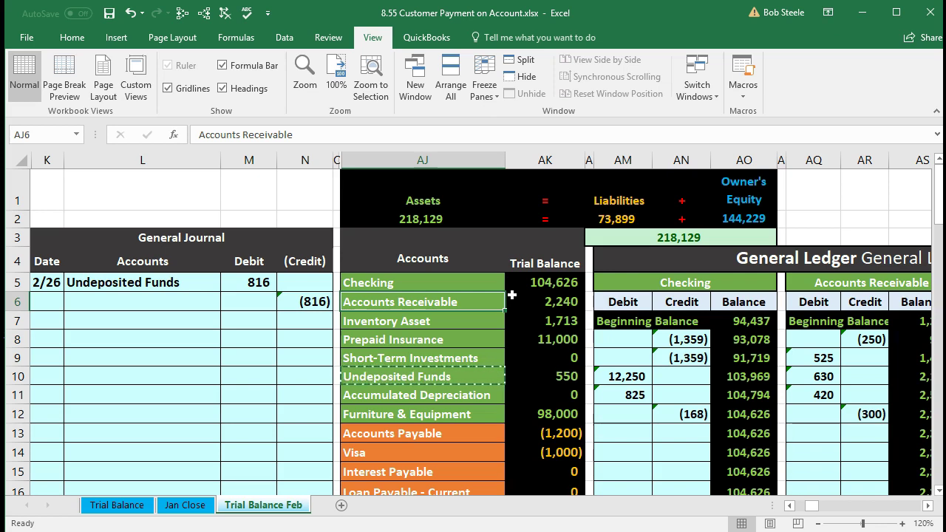
pyautogui.click(471, 303)
pyautogui.rightClick(472, 302)
pyautogui.click(485, 329)
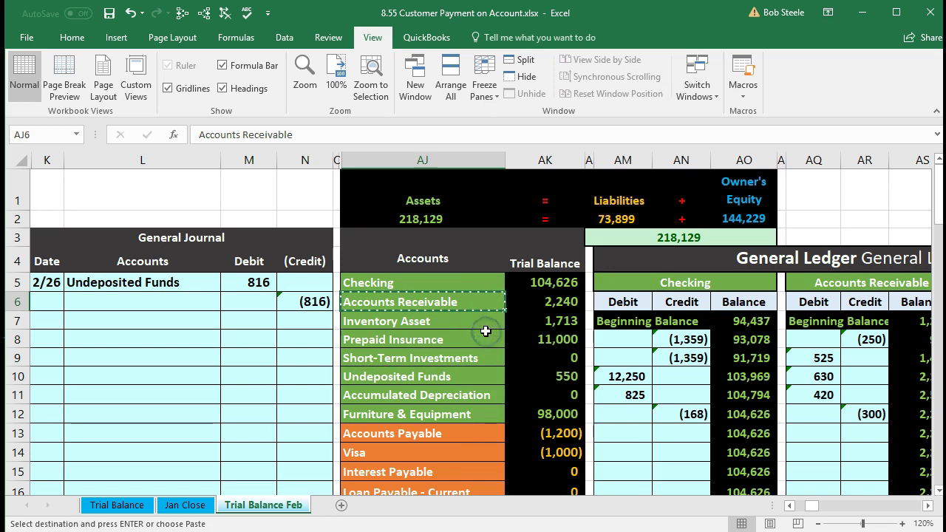
pyautogui.click(106, 301)
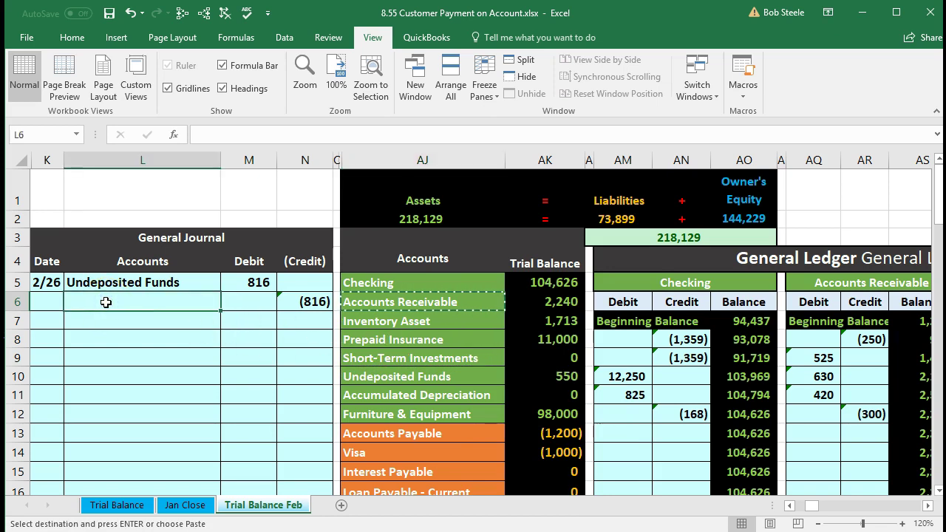
pyautogui.rightClick(106, 303)
pyautogui.click(164, 370)
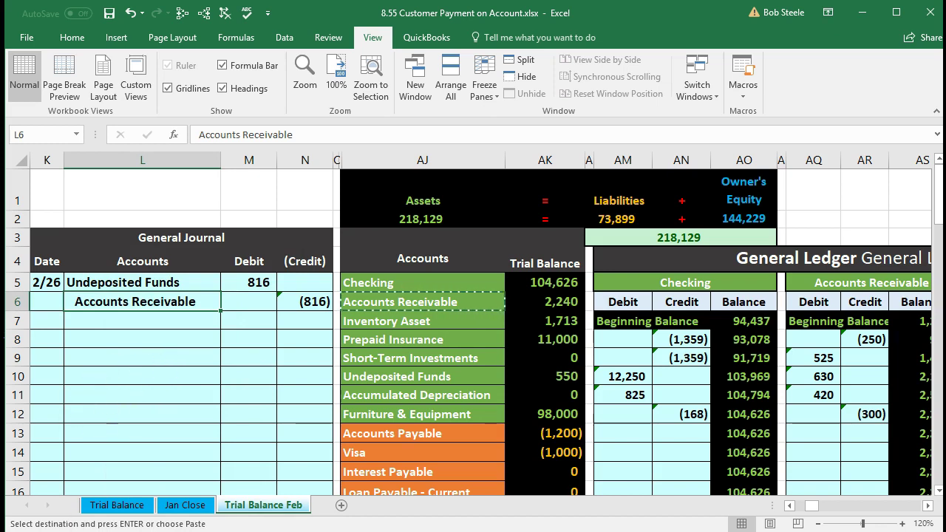
pyautogui.moveTo(120, 280); pyautogui.dragTo(284, 305)
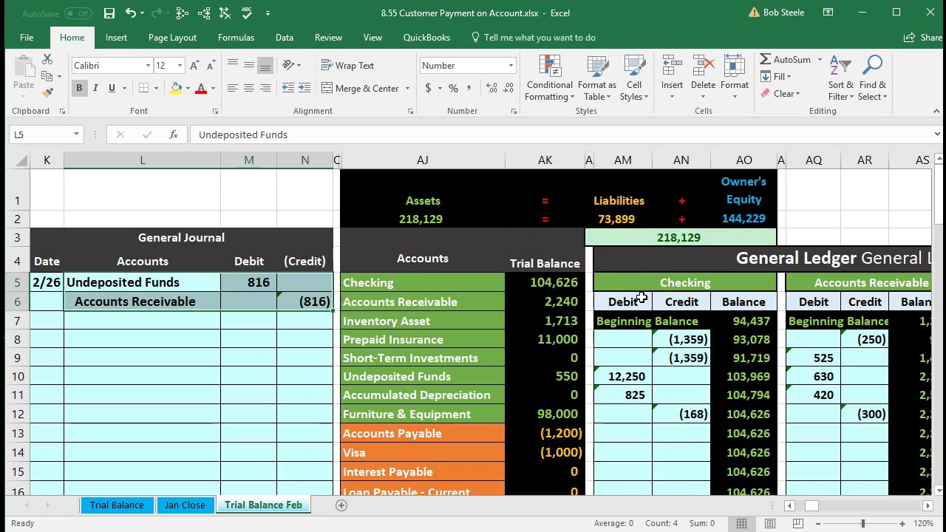
# Step: Freeze the panes at cell AJ1 so the general journal columns stay in view
pyautogui.click(396, 196)
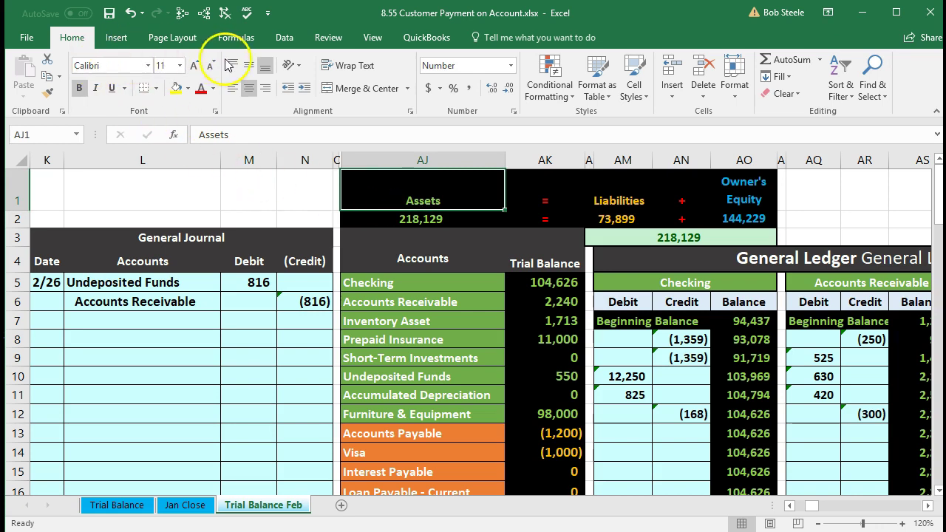
pyautogui.click(365, 40)
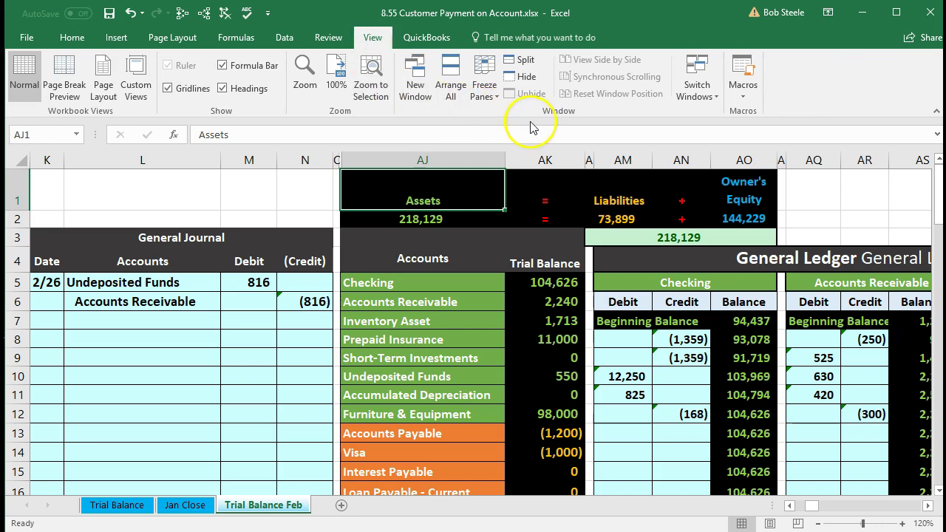
pyautogui.click(484, 82)
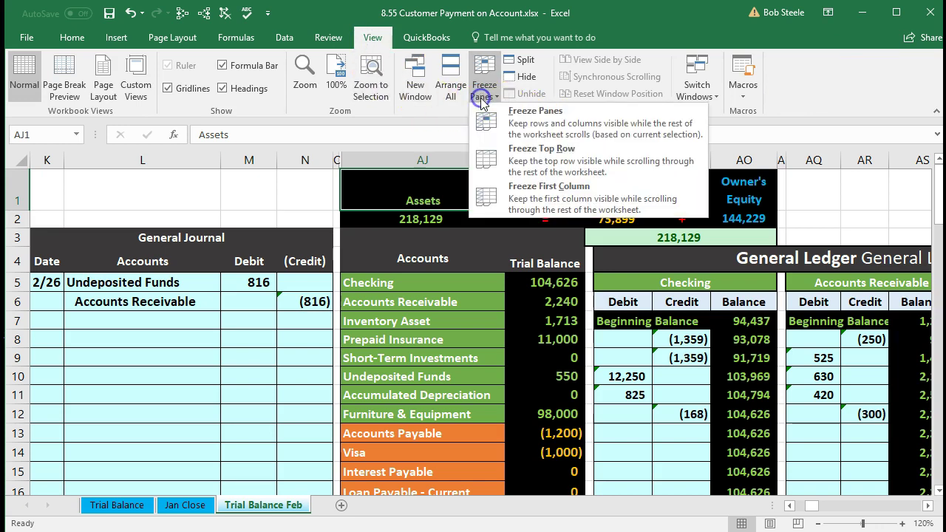
pyautogui.click(583, 119)
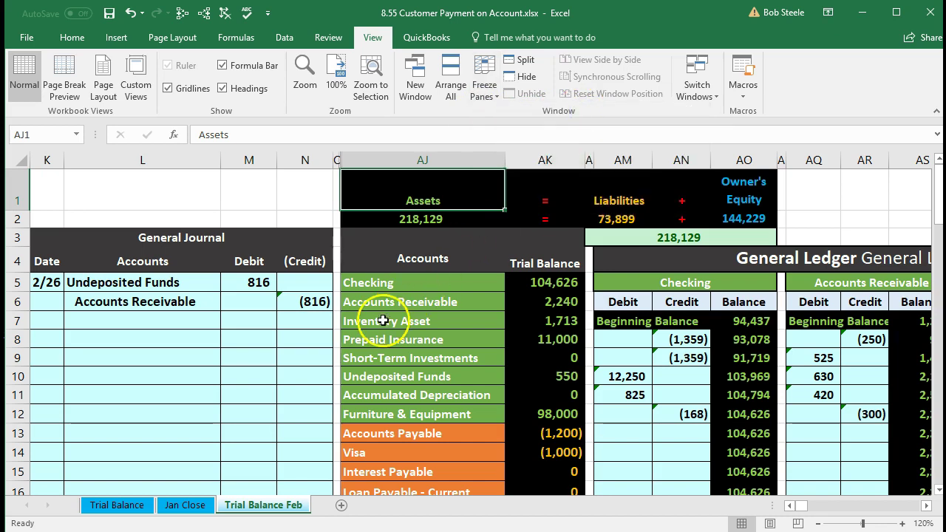
# Step: Check the Undeposited Funds journal line in L5 against the Undeposited Funds balance in the trial balance
pyautogui.click(348, 334)
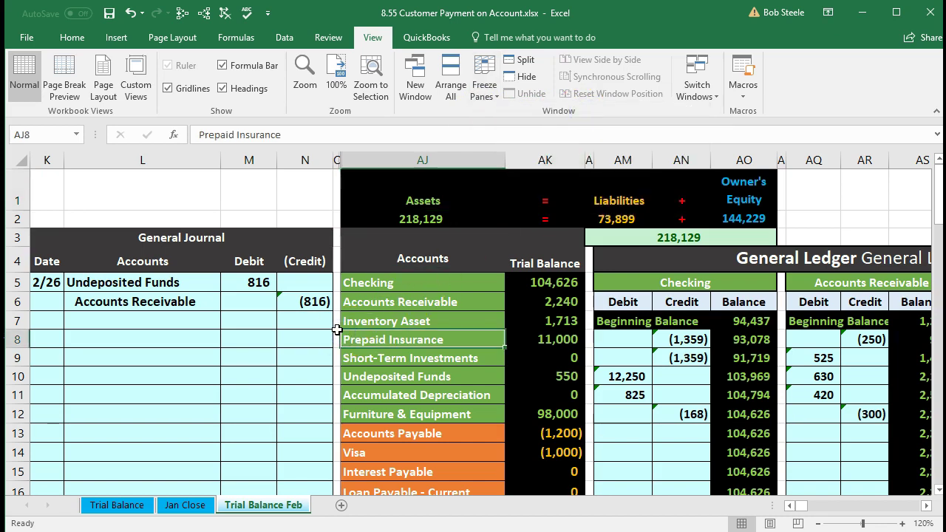
pyautogui.press('Left')
pyautogui.press('Left')
pyautogui.press('Left')
pyautogui.press('Left')
pyautogui.press('Up')
pyautogui.press('Up')
pyautogui.press('Up')
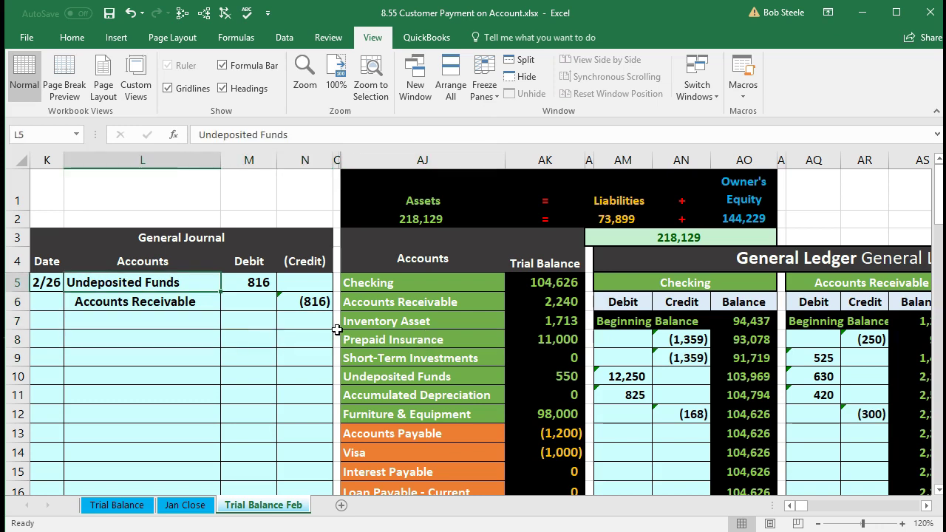
pyautogui.moveTo(381, 379); pyautogui.dragTo(519, 376)
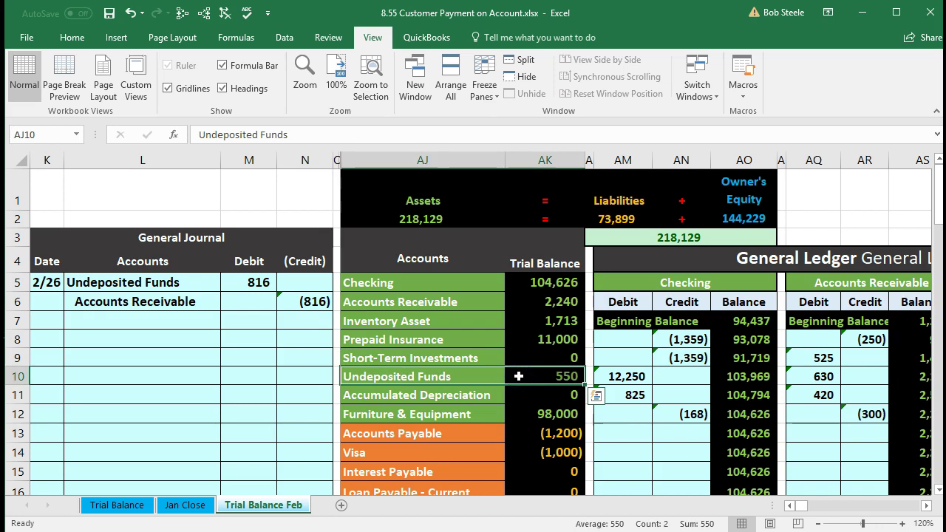
# Step: Post the 816 debit to the Undeposited Funds ledger in cell AU26 with the formula =M5, linking it to the journal
pyautogui.press('Right')
pyautogui.press('Right')
pyautogui.press('Right')
pyautogui.press('Right')
pyautogui.press('Right')
pyautogui.press('Right')
pyautogui.press('Right')
pyautogui.press('Right')
pyautogui.press('Right')
pyautogui.press('Right')
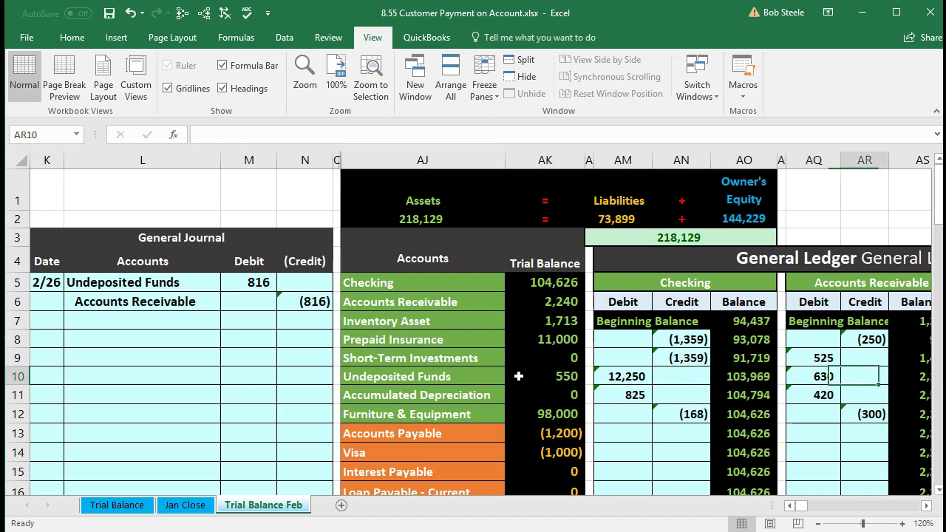
pyautogui.press('Right')
pyautogui.press('Right')
pyautogui.press('Right')
pyautogui.press('Right')
pyautogui.press('Right')
pyautogui.press('Right')
pyautogui.press('Right')
pyautogui.press('Right')
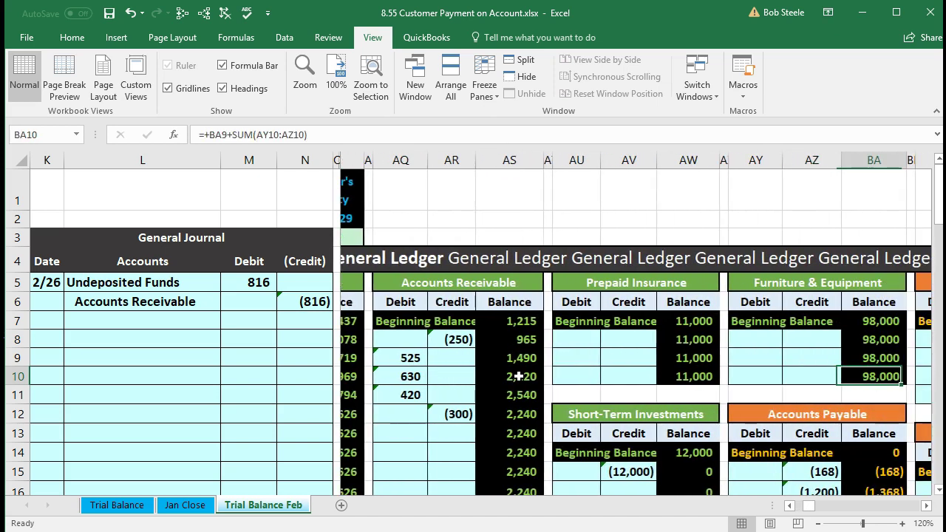
pyautogui.press('Right')
pyautogui.press('Right')
pyautogui.press('Right')
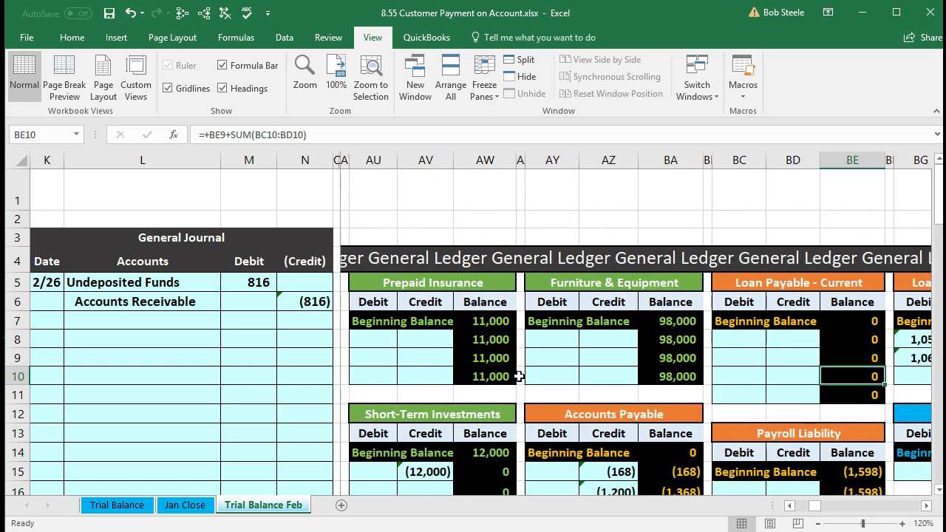
pyautogui.click(372, 376)
pyautogui.scroll(-2, 369, 375)
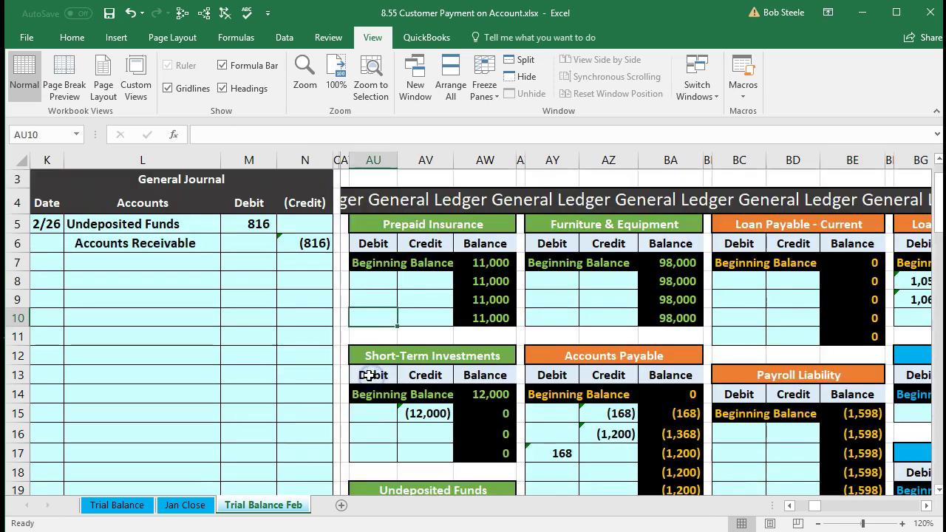
pyautogui.scroll(-2, 369, 376)
pyautogui.click(368, 434)
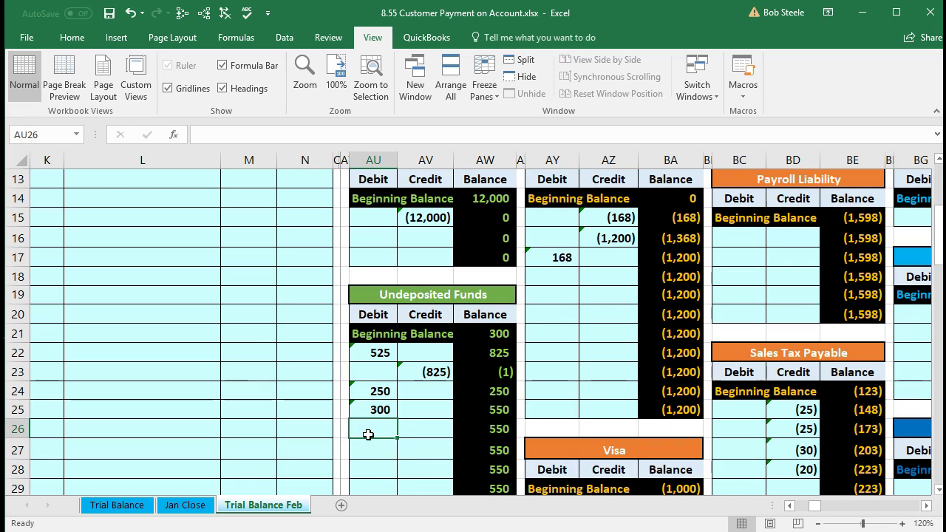
pyautogui.scroll(4, 368, 435)
pyautogui.click(272, 296)
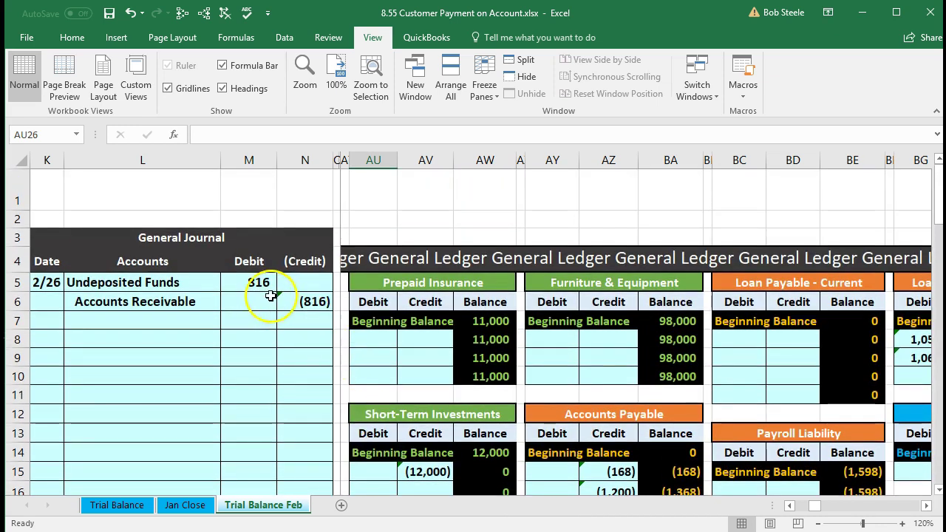
pyautogui.scroll(-1, 369, 356)
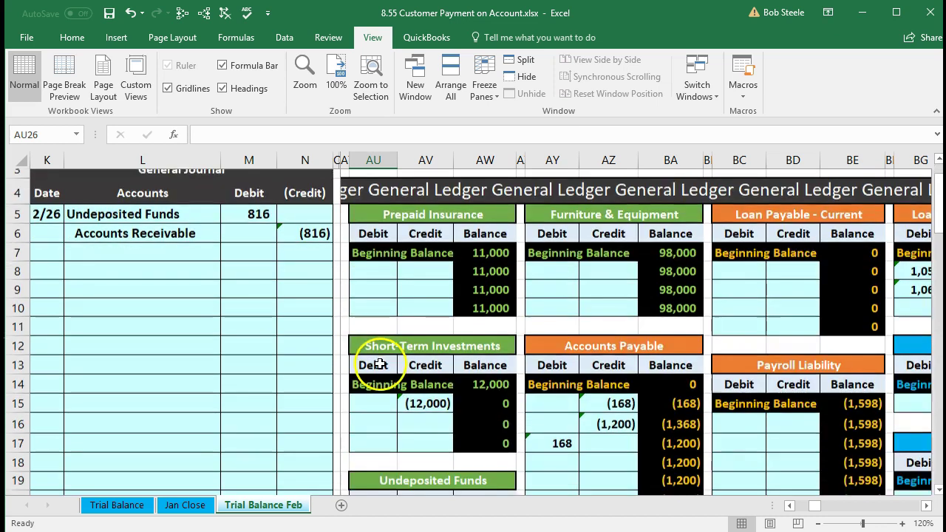
pyautogui.scroll(-4, 379, 363)
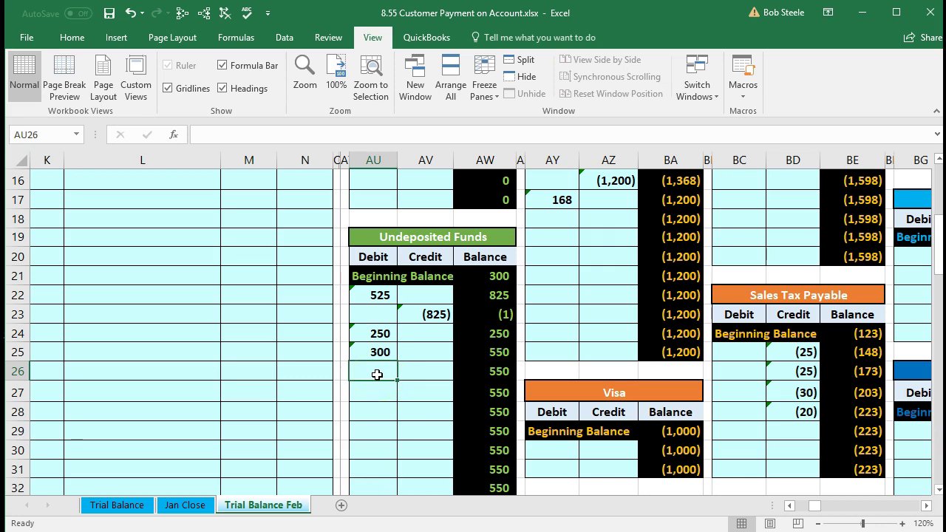
pyautogui.write('=')
pyautogui.scroll(5, 317, 380)
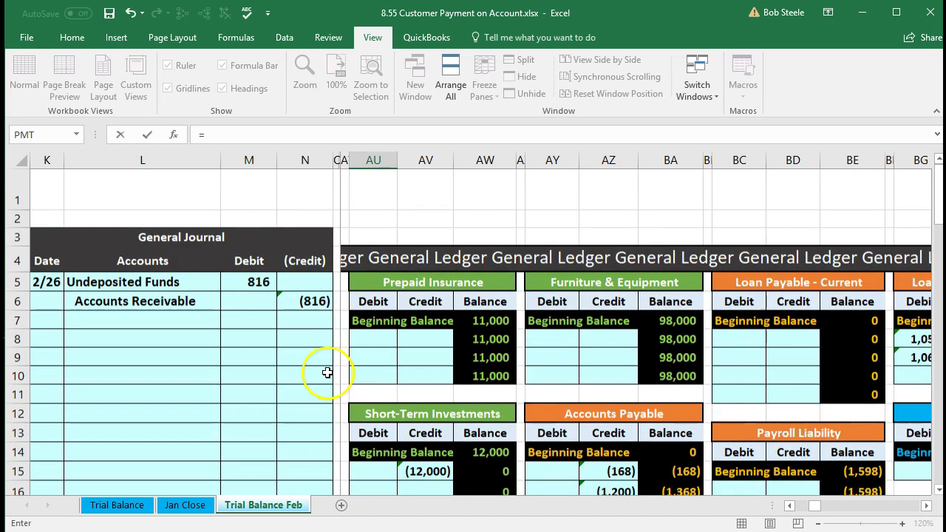
pyautogui.click(255, 282)
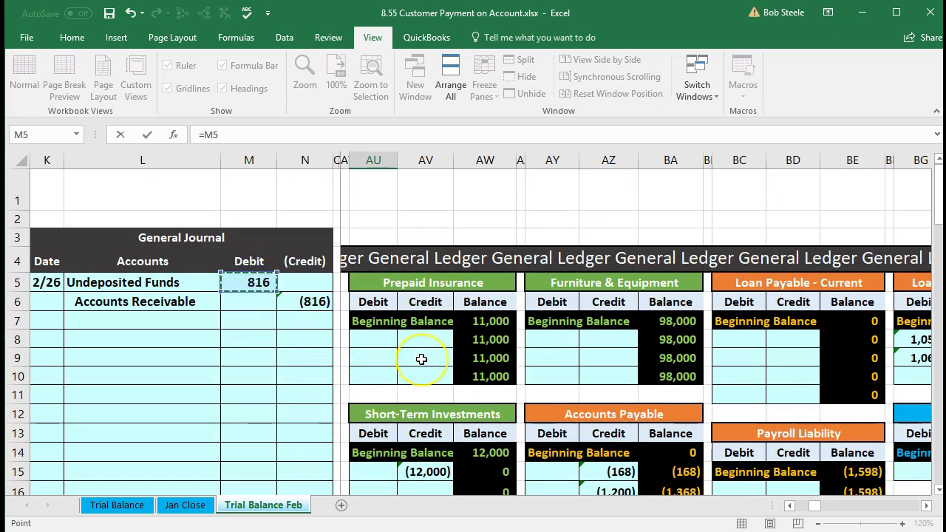
pyautogui.press('Return')
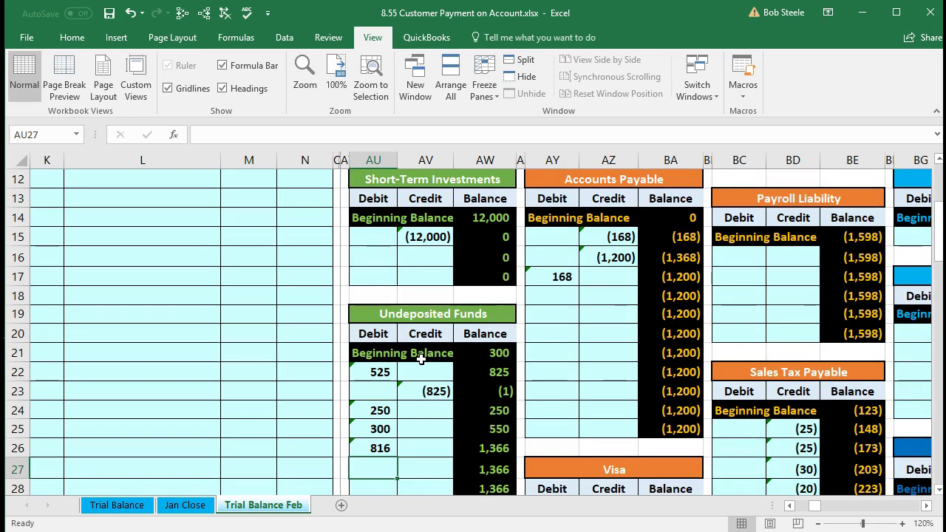
# Step: Check the Undeposited Funds ledger balance in AW26 against its trial balance amount in AK10
pyautogui.press('Right')
pyautogui.press('Right')
pyautogui.press('Up')
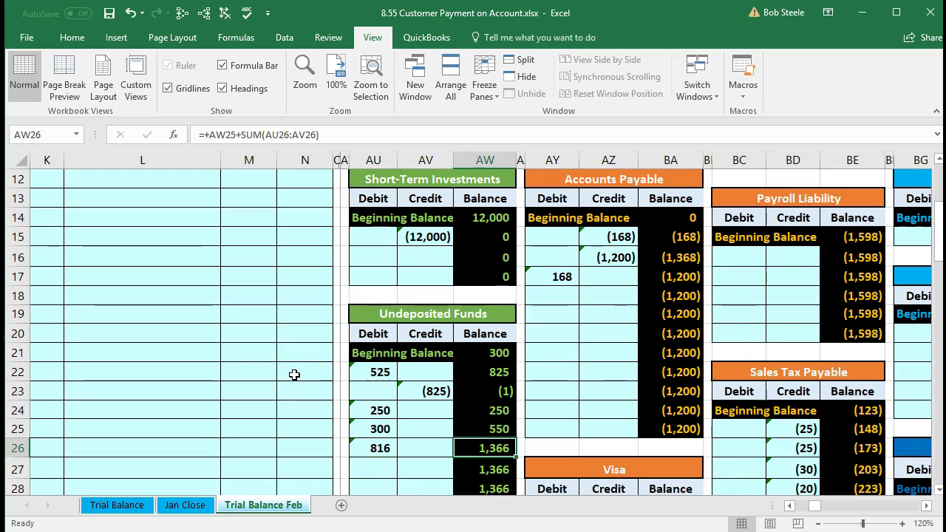
pyautogui.press('Left')
pyautogui.press('Left')
pyautogui.press('Left')
pyautogui.press('Left')
pyautogui.press('Left')
pyautogui.press('Left')
pyautogui.press('Left')
pyautogui.press('Left')
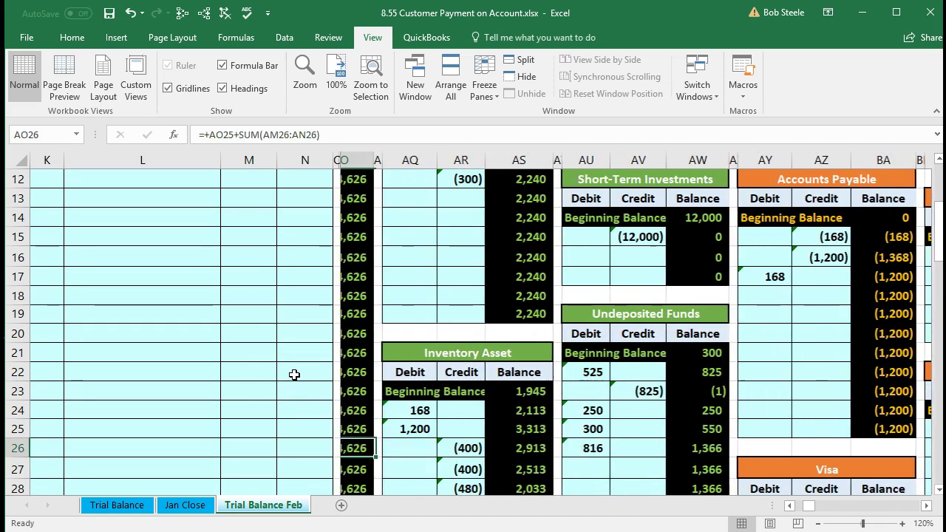
pyautogui.press('Left')
pyautogui.press('Left')
pyautogui.press('Left')
pyautogui.press('Left')
pyautogui.press('Left')
pyautogui.press('Left')
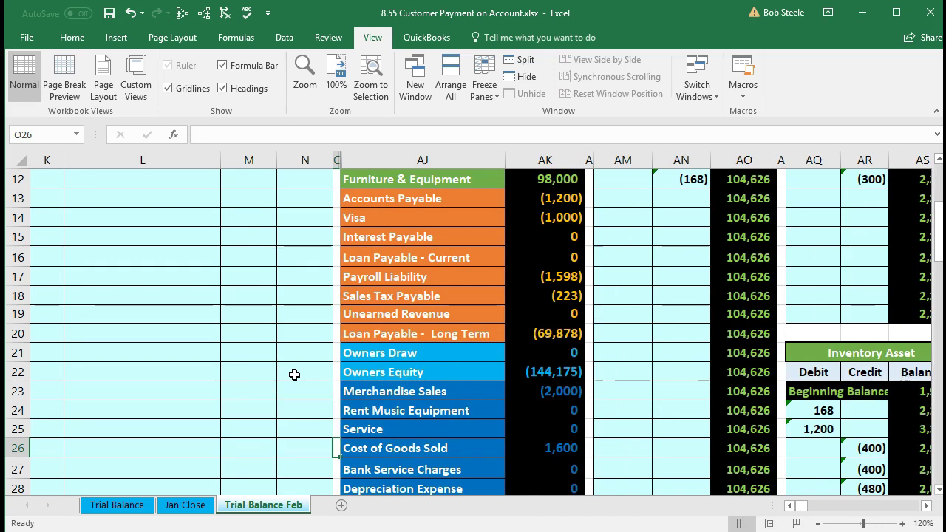
pyautogui.scroll(3, 295, 375)
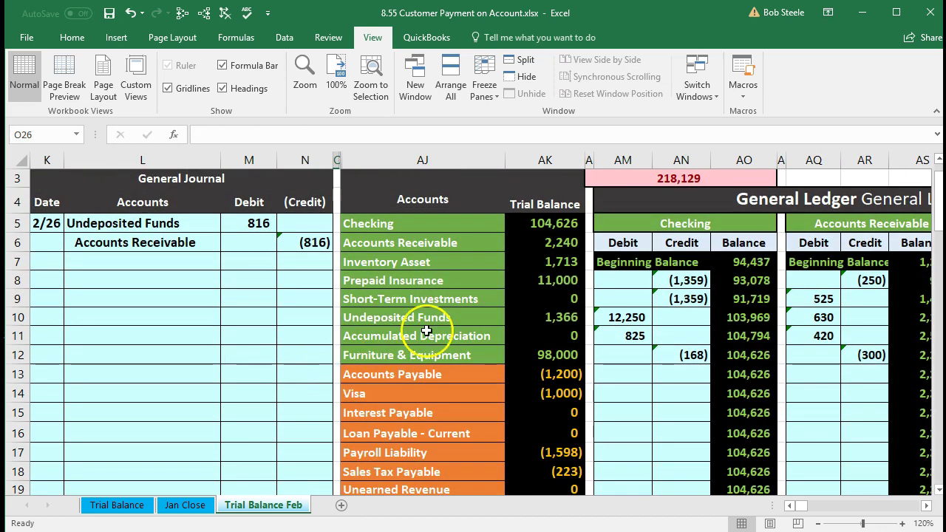
pyautogui.click(535, 310)
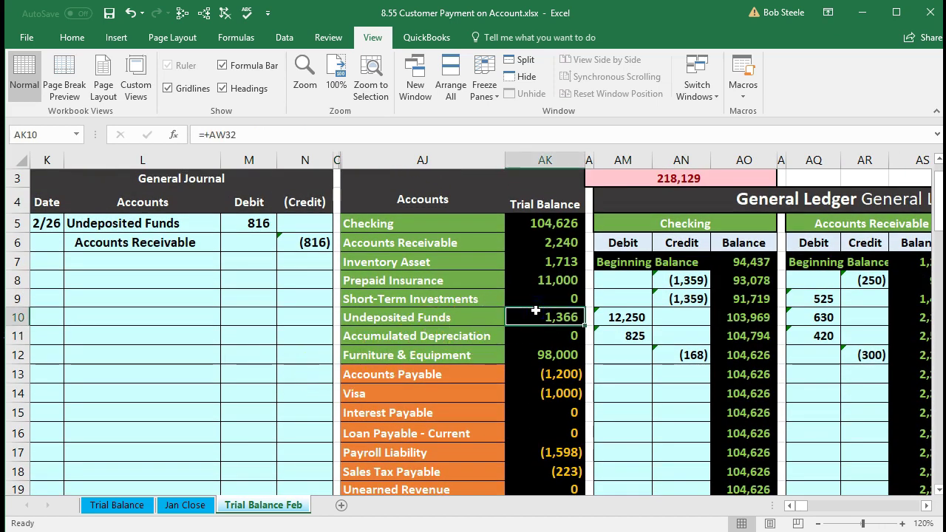
# Step: Check the difference between total debits and credits in AK38 and the net income in AK39
pyautogui.scroll(-7, 535, 310)
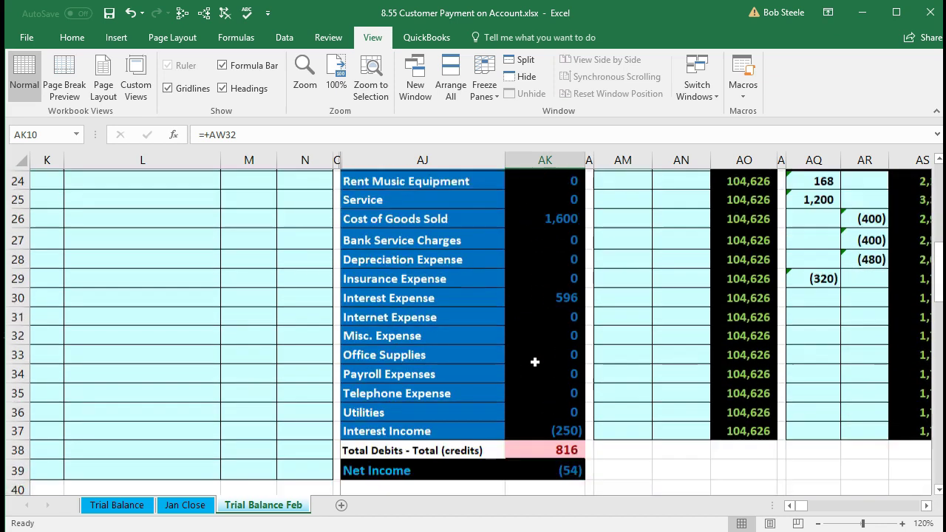
pyautogui.scroll(-1, 535, 362)
pyautogui.click(537, 392)
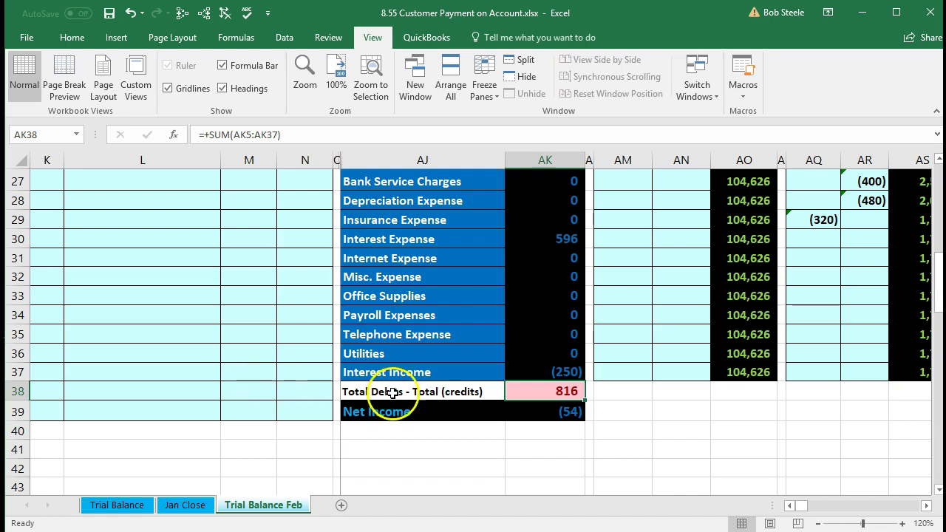
pyautogui.click(553, 416)
# Step: Compare the Accounts Receivable journal line in row 6 with the Accounts Receivable balance in the trial balance
pyautogui.scroll(3, 230, 387)
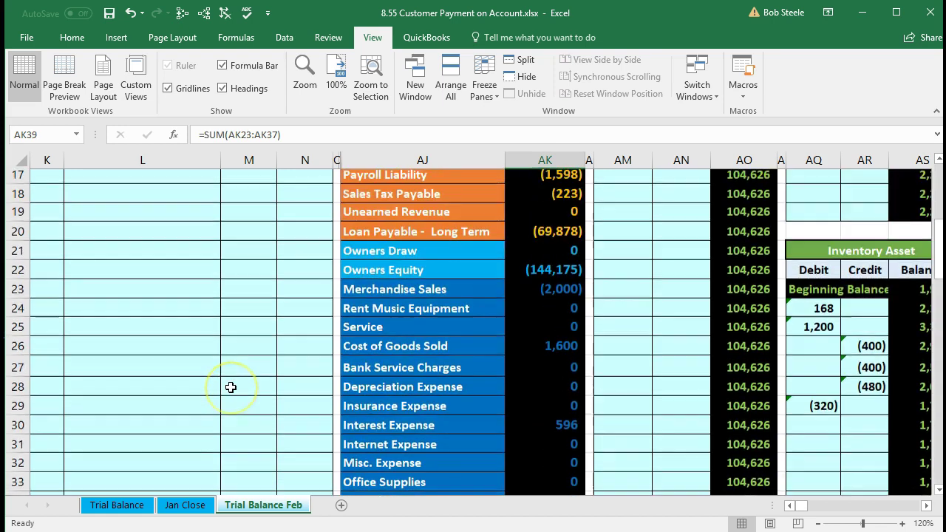
pyautogui.scroll(5, 231, 388)
pyautogui.moveTo(168, 241); pyautogui.dragTo(287, 238)
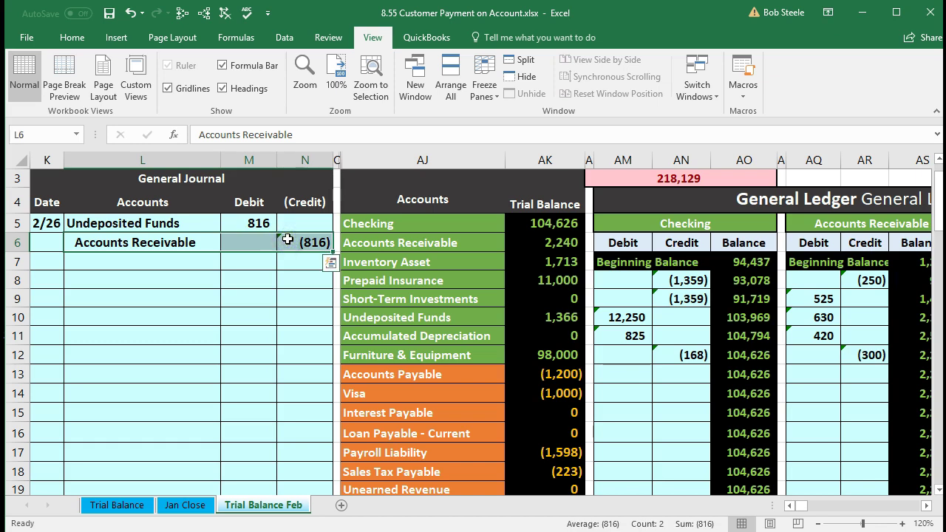
pyautogui.moveTo(407, 239); pyautogui.dragTo(511, 236)
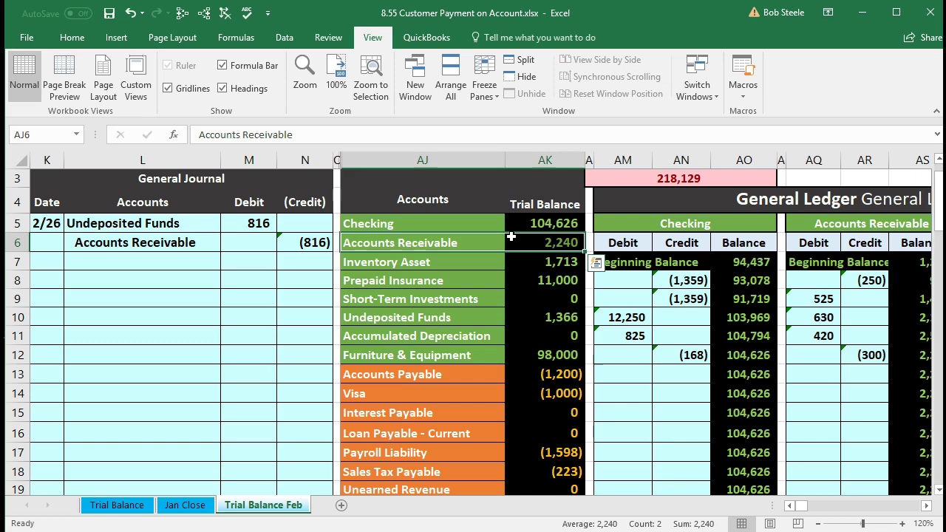
# Step: Post the credit to the Accounts Receivable ledger in cell AR13 with the formula =N6, linking it to the journal
pyautogui.press('Right')
pyautogui.press('Right')
pyautogui.press('Right')
pyautogui.press('Right')
pyautogui.press('Right')
pyautogui.press('Right')
pyautogui.press('Right')
pyautogui.press('Right')
pyautogui.press('Right')
pyautogui.press('Right')
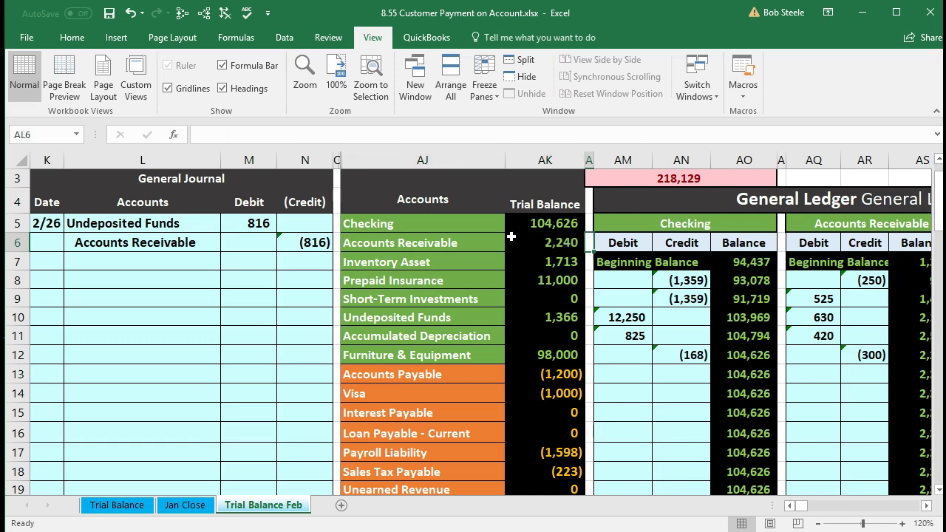
pyautogui.press('Right')
pyautogui.press('Right')
pyautogui.press('Right')
pyautogui.press('Right')
pyautogui.press('Right')
pyautogui.press('Right')
pyautogui.press('Right')
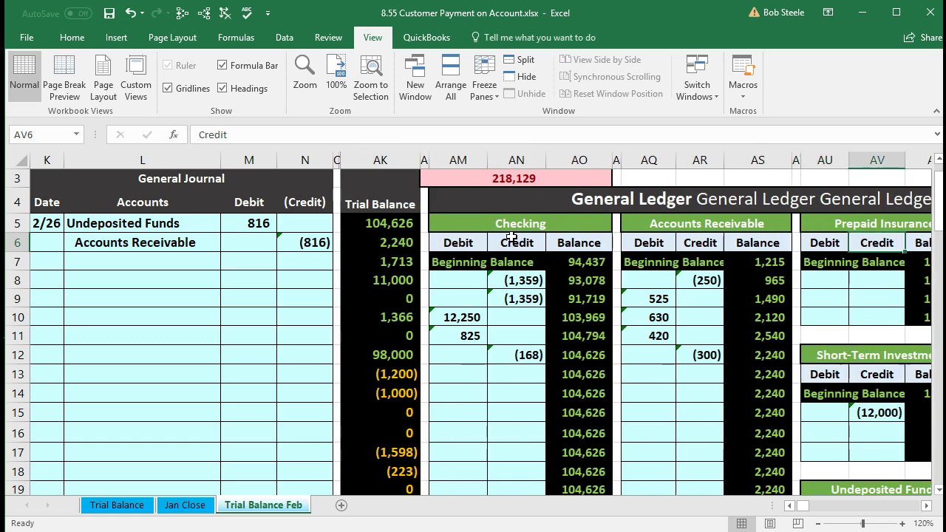
pyautogui.press('Down')
pyautogui.press('Down')
pyautogui.press('Down')
pyautogui.press('Down')
pyautogui.press('Down')
pyautogui.press('Down')
pyautogui.press('Down')
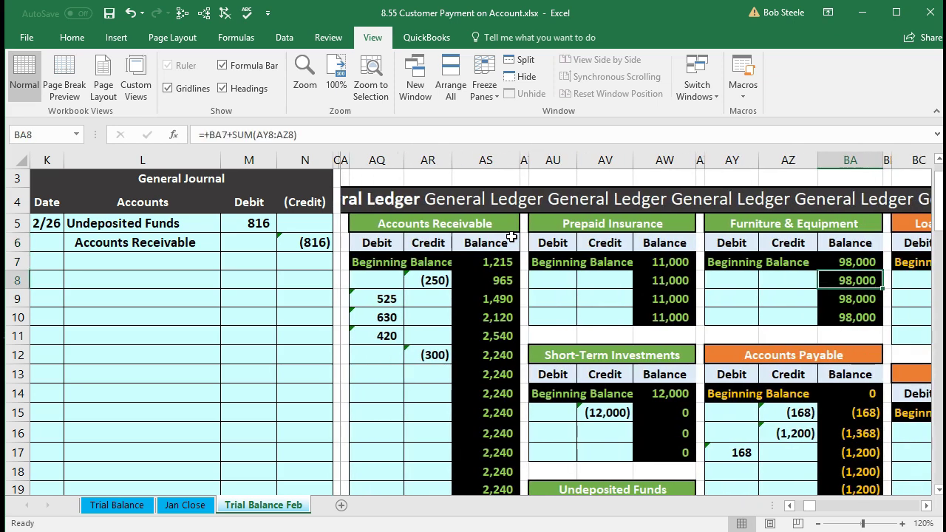
pyautogui.press('Left')
pyautogui.press('Left')
pyautogui.press('Left')
pyautogui.press('Left')
pyautogui.press('Left')
pyautogui.press('Left')
pyautogui.press('Left')
pyautogui.press('Left')
pyautogui.press('Left')
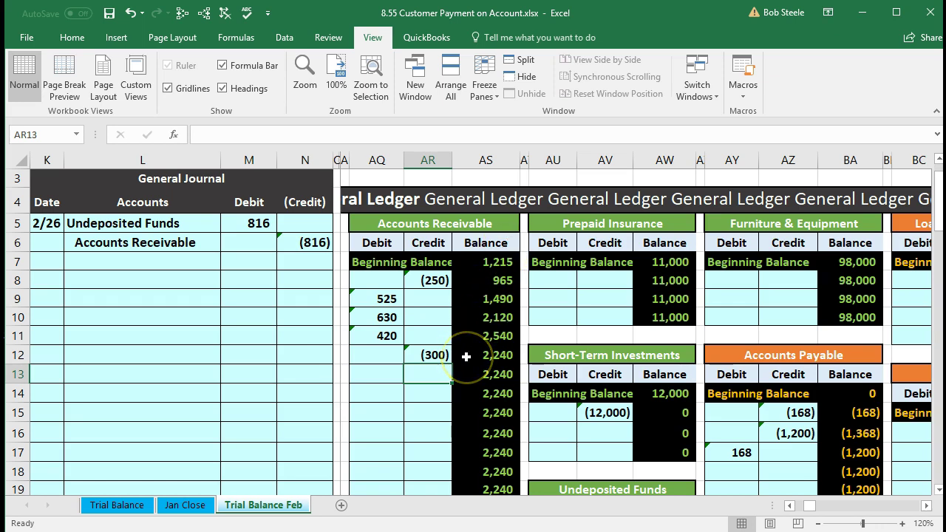
pyautogui.write('=')
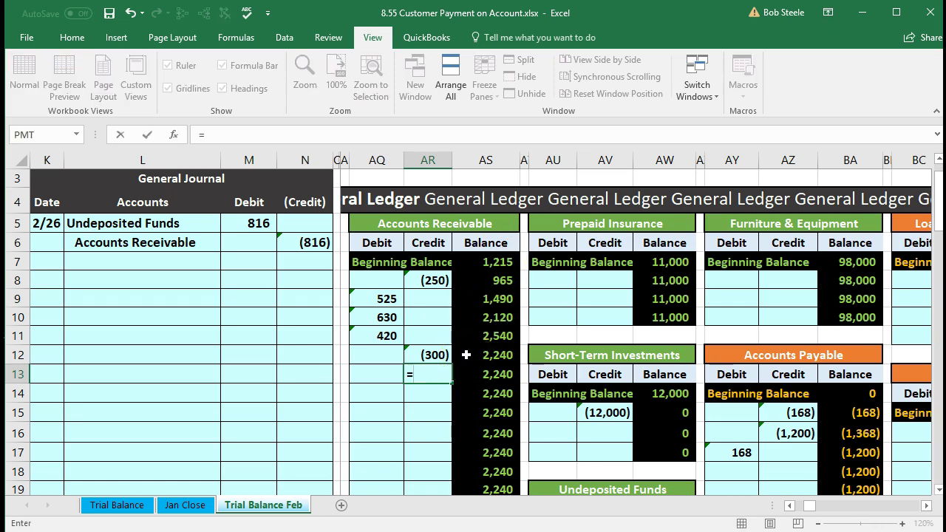
pyautogui.click(317, 250)
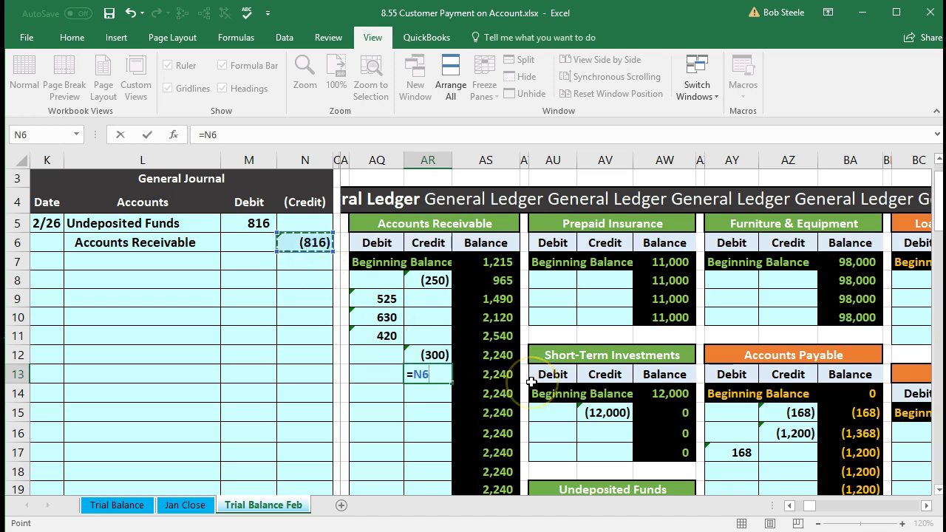
pyautogui.press('Return')
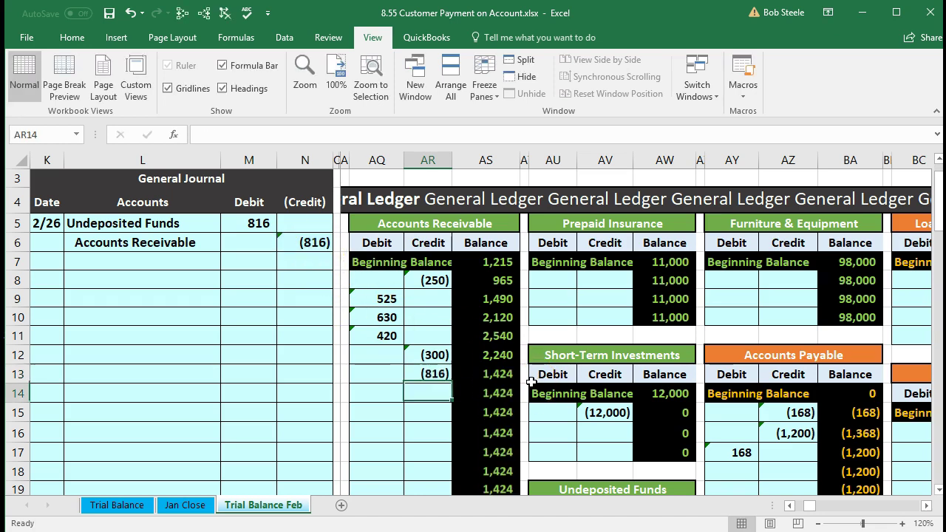
# Step: Check the Accounts Receivable ledger balance in AS13 against its trial balance amount in AK6
pyautogui.click(502, 374)
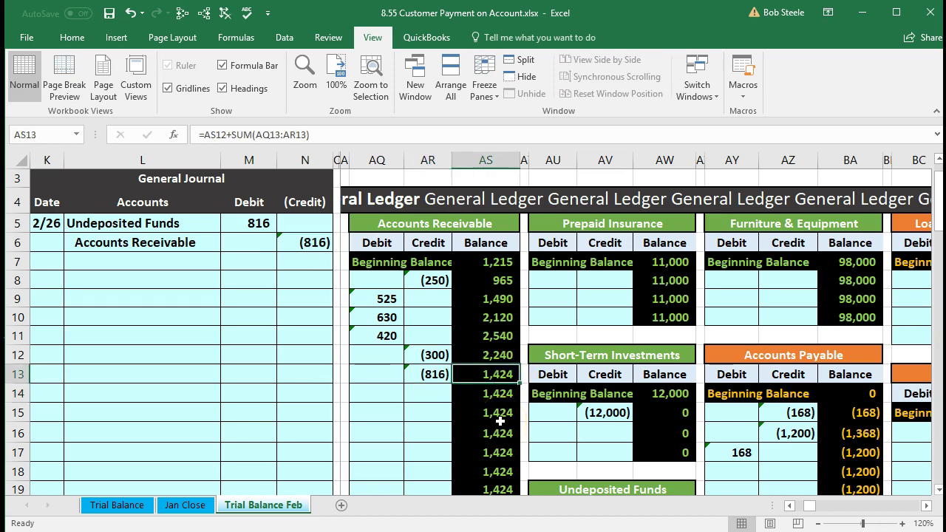
pyautogui.press('Left')
pyautogui.press('Left')
pyautogui.press('Left')
pyautogui.press('Left')
pyautogui.press('Left')
pyautogui.press('Left')
pyautogui.press('Left')
pyautogui.press('Left')
pyautogui.press('Left')
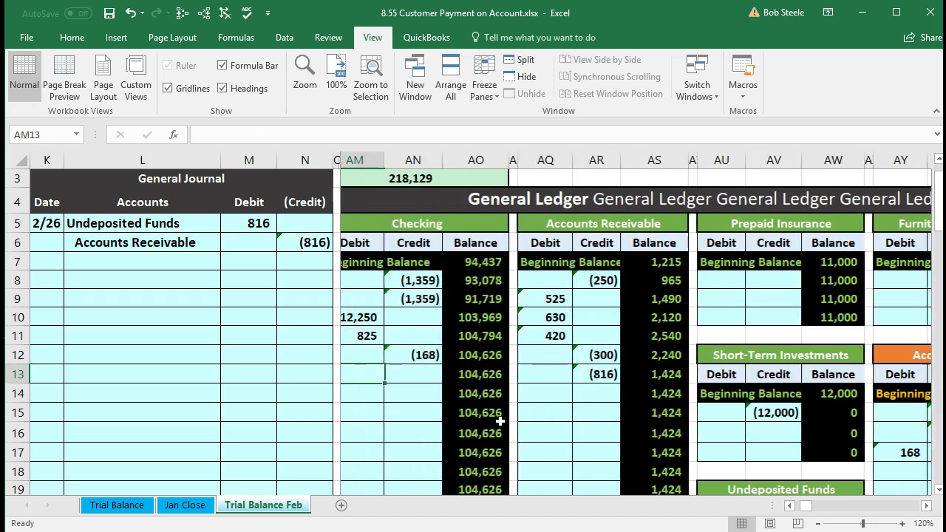
pyautogui.press('Left')
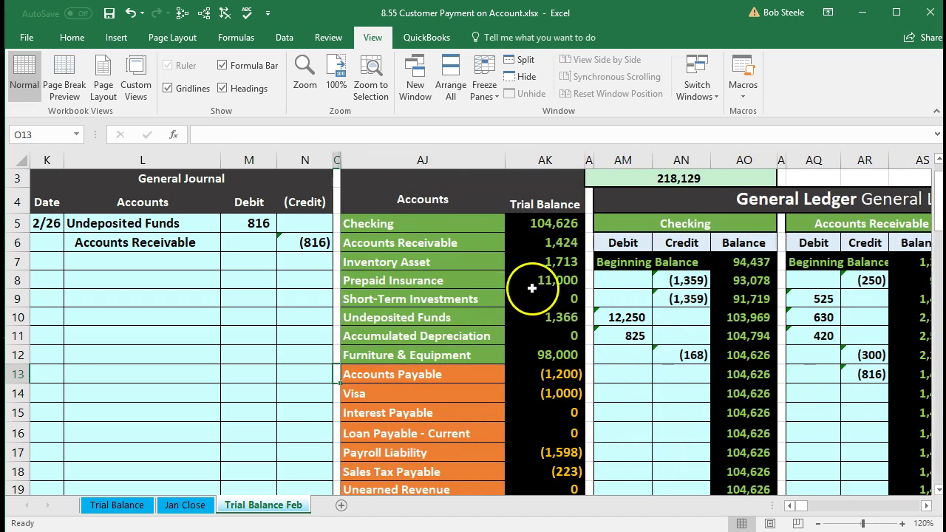
pyautogui.click(544, 245)
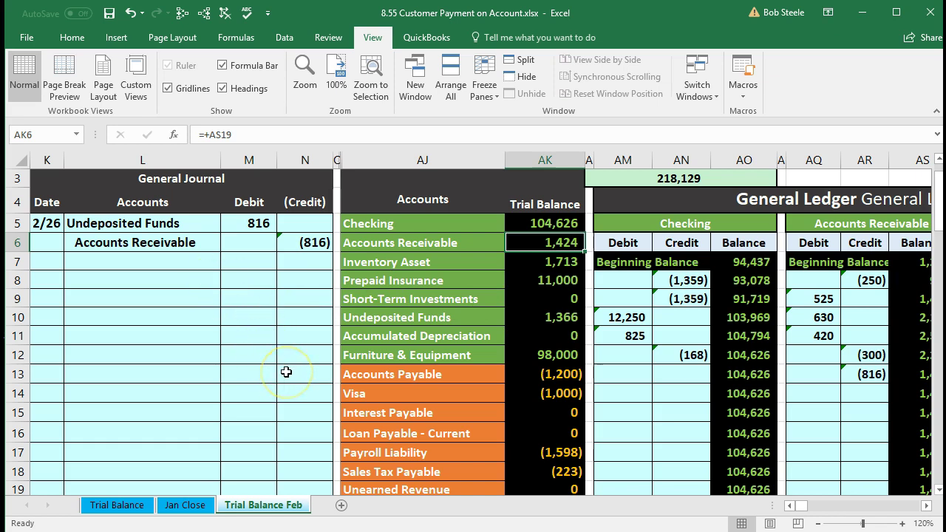
# Step: Recheck the trial balance's Total Debits - Total (credits) formula in AK38 and the net income in AK39 after both postings
pyautogui.scroll(-6, 286, 371)
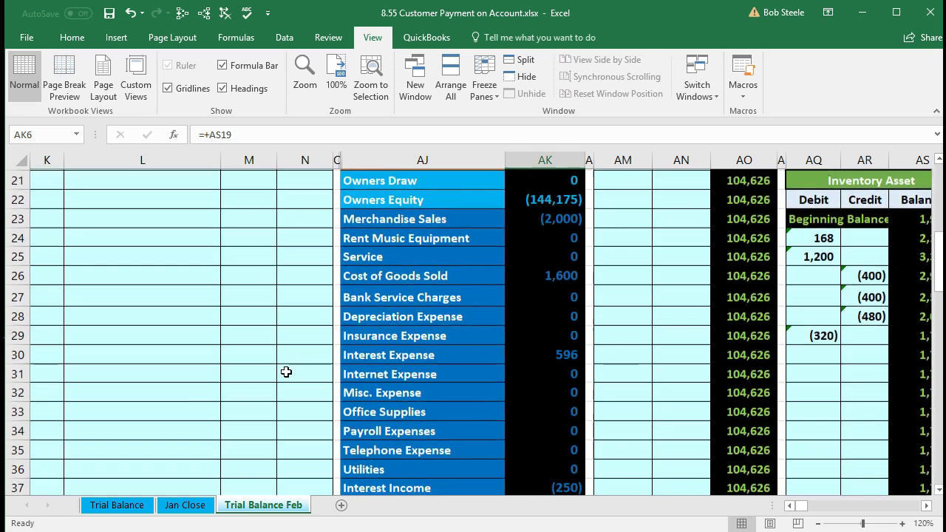
pyautogui.scroll(-2, 286, 372)
pyautogui.doubleClick(544, 391)
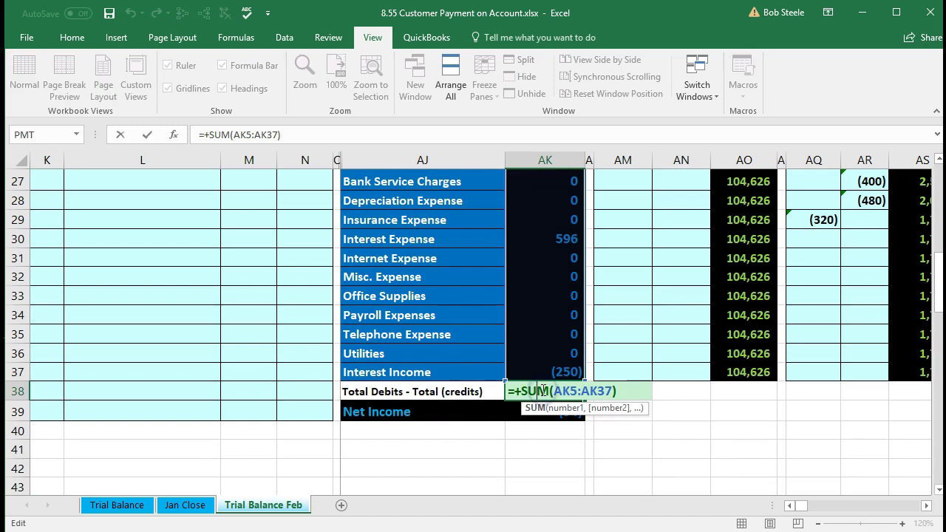
pyautogui.press('Return')
pyautogui.click(552, 413)
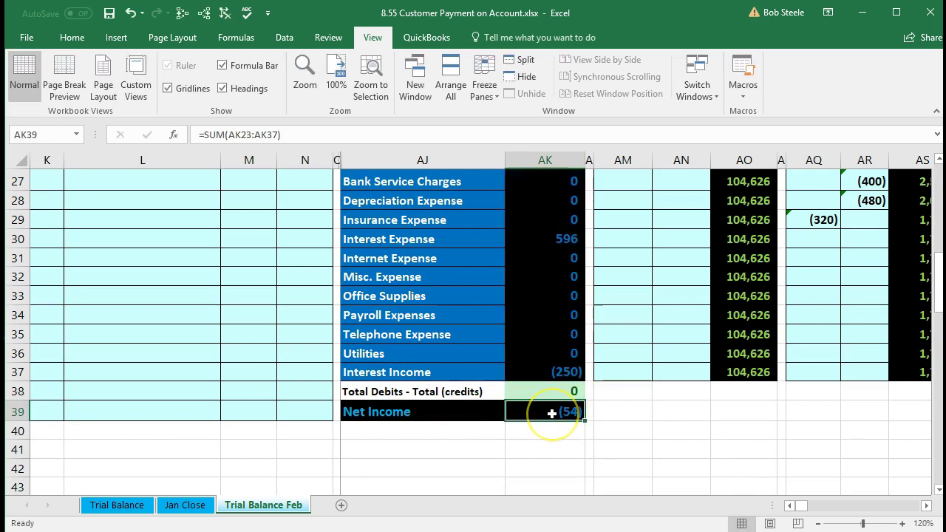
# Step: Check the Net Income formula in AK39 and compare the Accounts Receivable journal line in row 6 with its trial balance amount in AK6
pyautogui.doubleClick(552, 413)
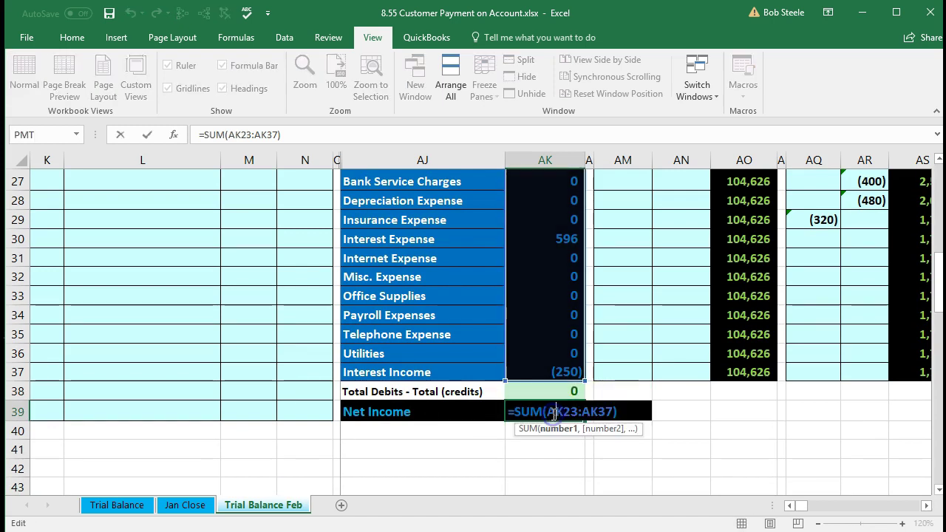
pyautogui.press('Return')
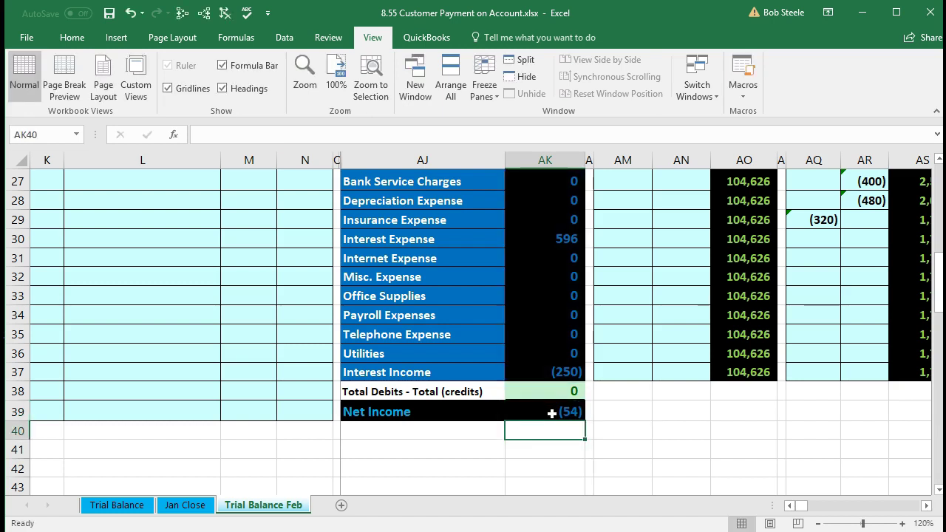
pyautogui.scroll(8, 551, 414)
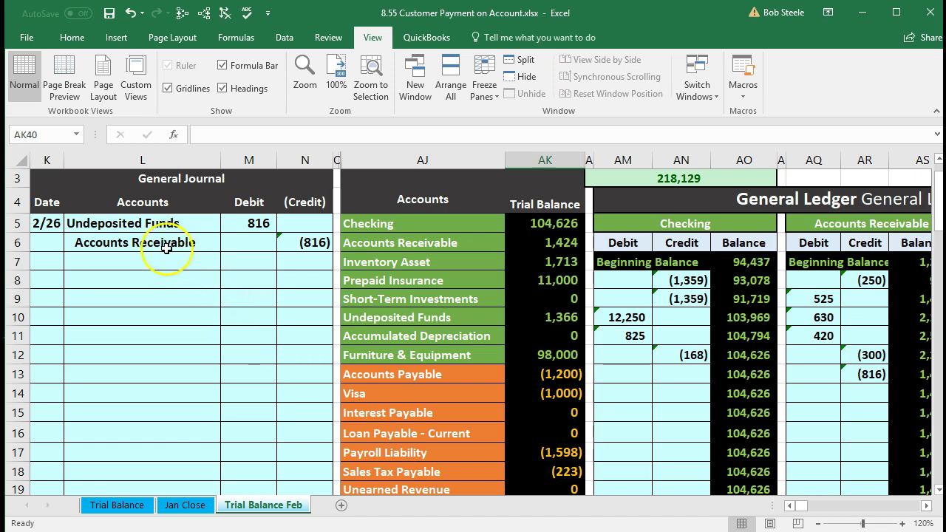
pyautogui.moveTo(152, 242); pyautogui.dragTo(278, 244)
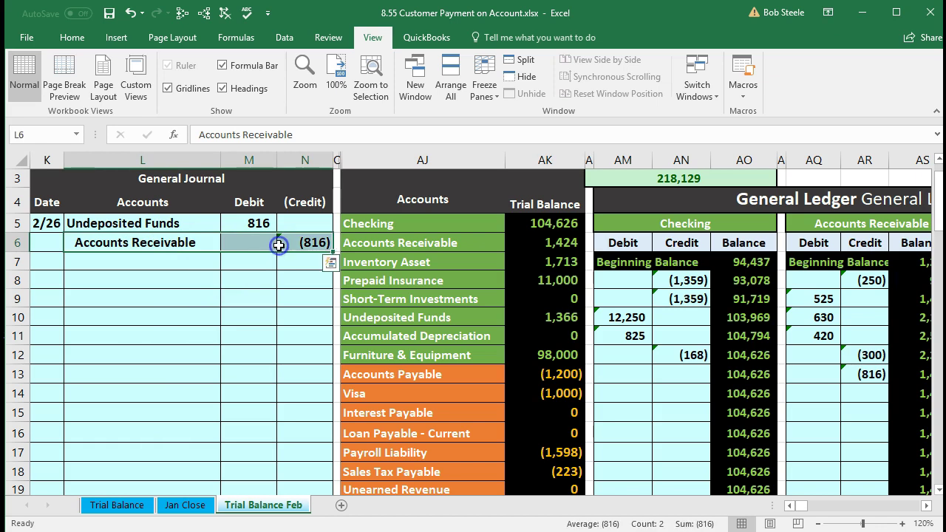
pyautogui.click(522, 242)
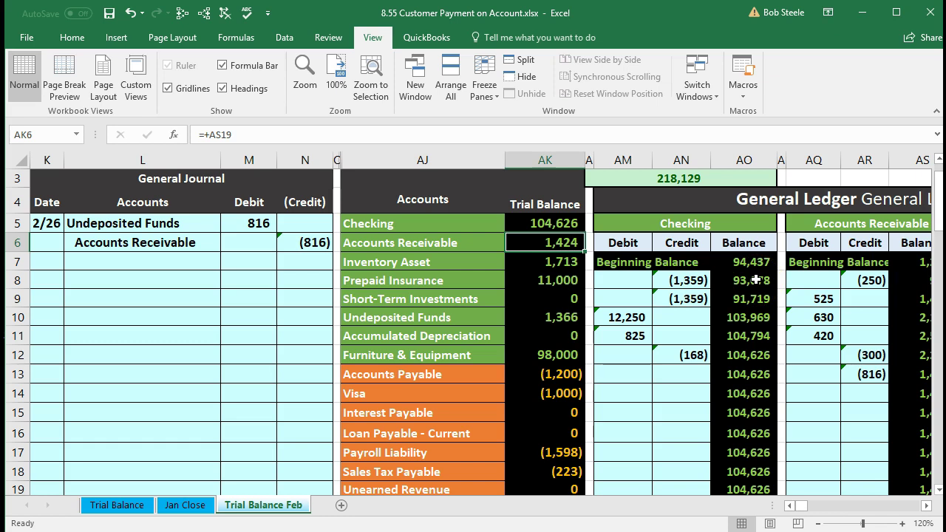
# Step: Go across the sheet to the Accounts Receivable Subsidiary Ledger By Customer in columns CR to CX
pyautogui.press('Right')
pyautogui.press('Right')
pyautogui.press('Right')
pyautogui.press('Right')
pyautogui.press('Right')
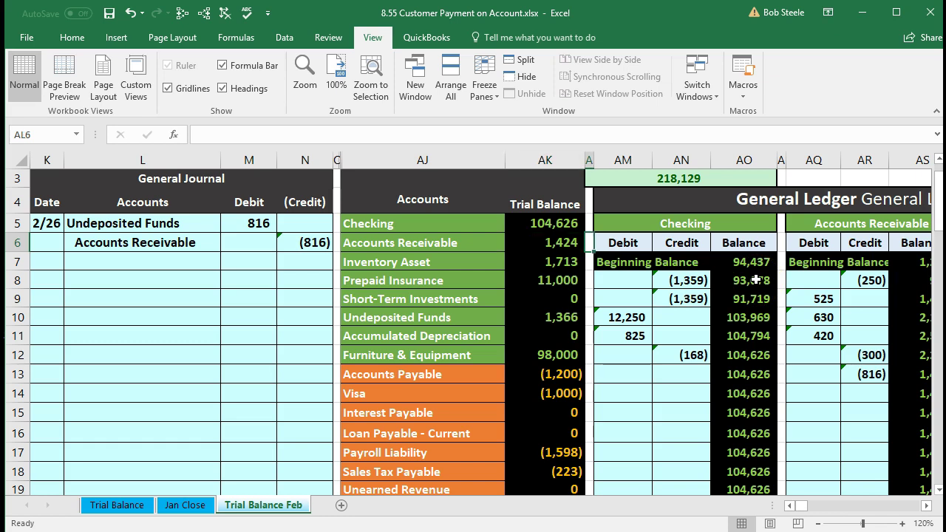
pyautogui.press('Right')
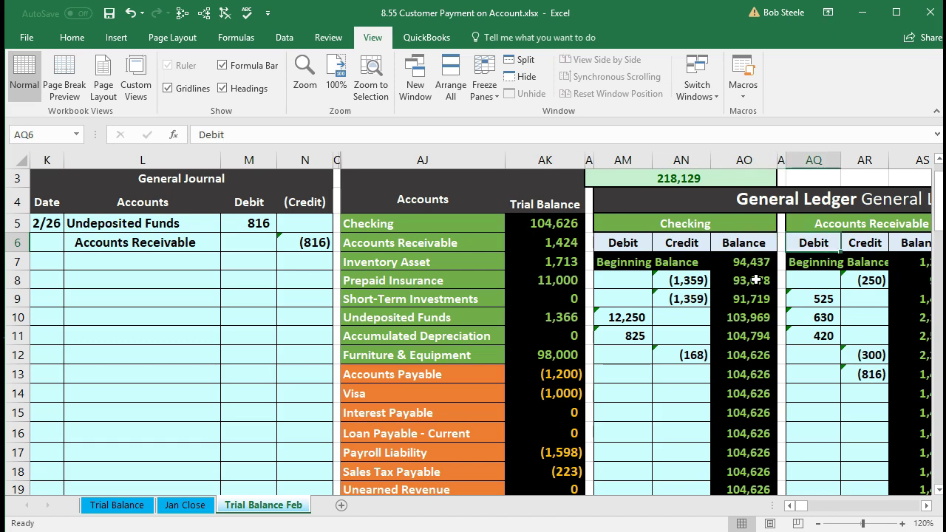
pyautogui.press('Right')
pyautogui.press('Right')
pyautogui.press('Right')
pyautogui.press('Right')
pyautogui.press('Right')
pyautogui.press('Right')
pyautogui.press('Right')
pyautogui.press('Right')
pyautogui.press('Right')
pyautogui.press('Right')
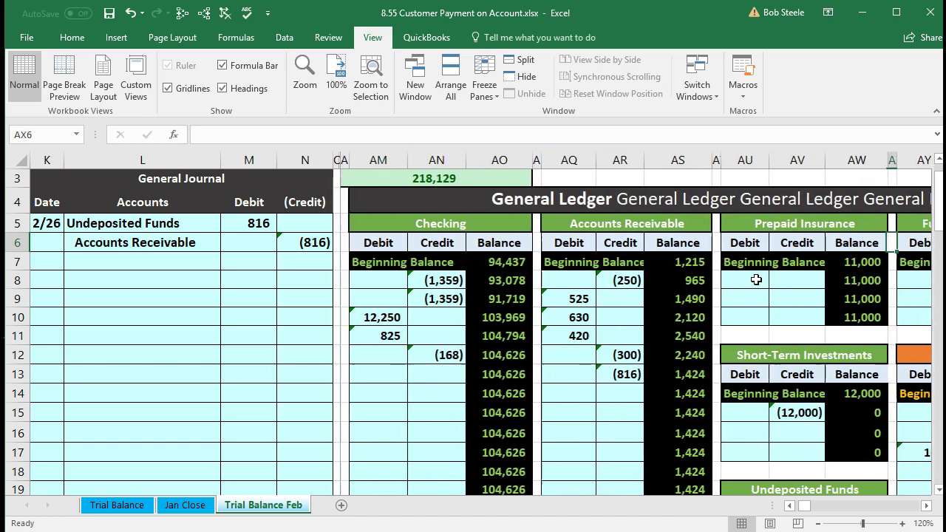
pyautogui.press('Right')
pyautogui.press('Right')
pyautogui.press('Right')
pyautogui.press('Right')
pyautogui.press('Right')
pyautogui.press('Right')
pyautogui.press('Right')
pyautogui.press('Right')
pyautogui.press('Right')
pyautogui.press('Right')
pyautogui.press('Right')
pyautogui.press('Right')
pyautogui.press('Right')
pyautogui.press('Right')
pyautogui.press('Right')
pyautogui.press('Right')
pyautogui.press('Right')
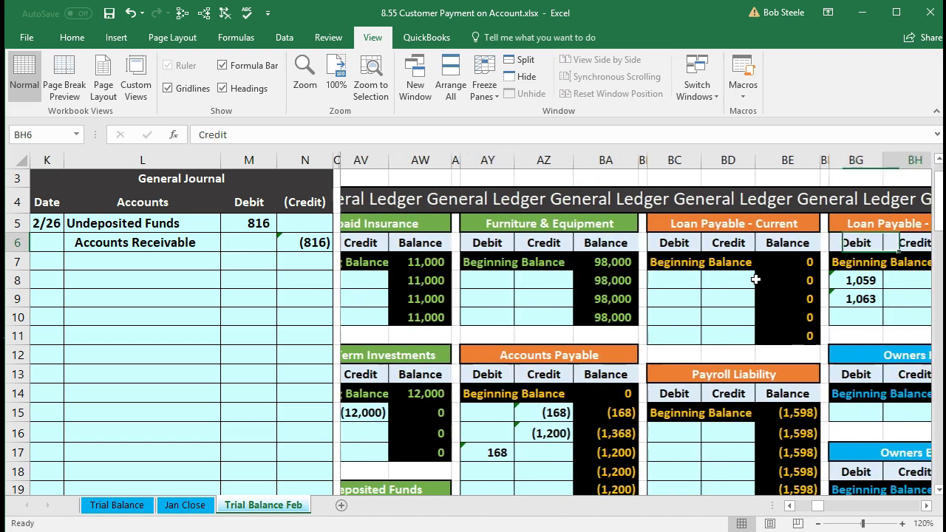
pyautogui.press('Right')
pyautogui.press('Right')
pyautogui.press('Right')
pyautogui.press('Right')
pyautogui.press('Right')
pyautogui.press('Right')
pyautogui.press('Right')
pyautogui.press('Right')
pyautogui.press('Right')
pyautogui.press('Right')
pyautogui.press('Right')
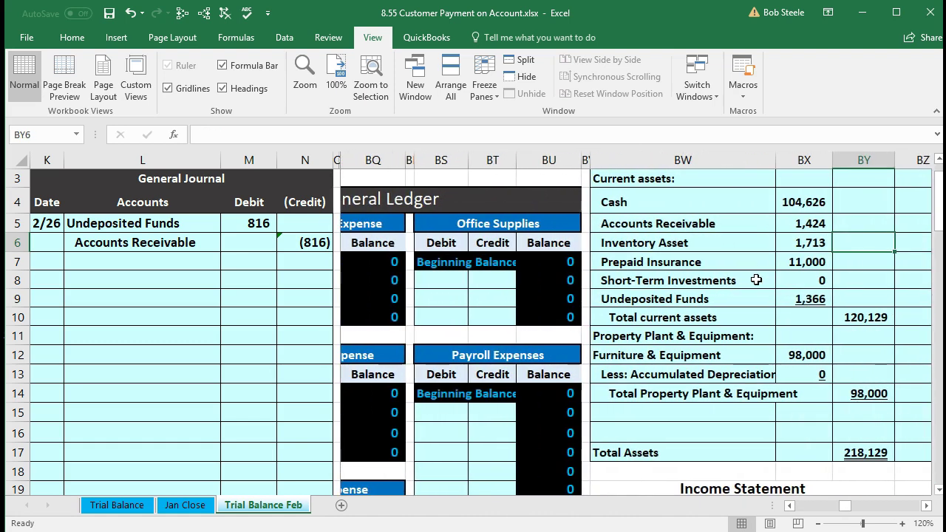
pyautogui.press('Right')
pyautogui.press('Right')
pyautogui.press('Right')
pyautogui.press('Right')
pyautogui.press('Right')
pyautogui.press('Right')
pyautogui.press('Right')
pyautogui.press('Right')
pyautogui.press('Right')
pyautogui.press('Right')
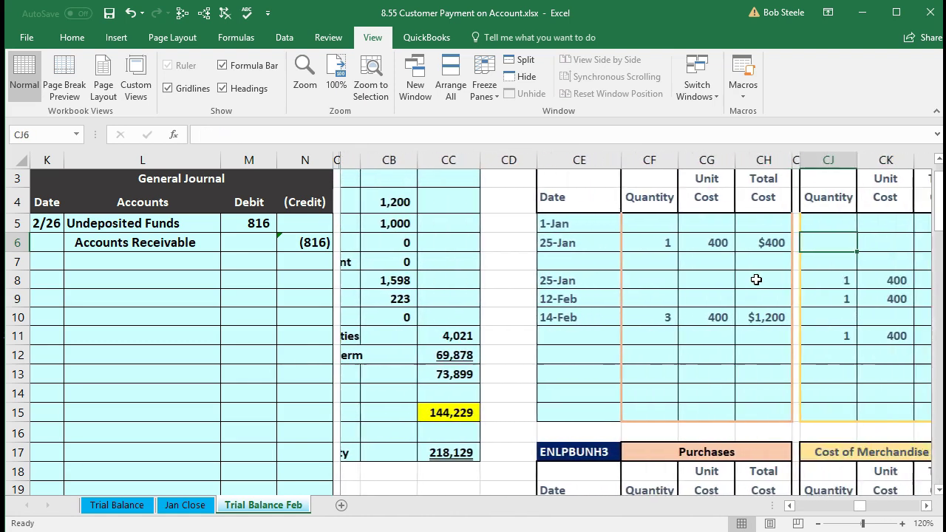
pyautogui.press('Right')
pyautogui.press('Right')
pyautogui.press('Right')
pyautogui.press('Right')
pyautogui.press('Right')
pyautogui.press('Right')
pyautogui.press('Right')
pyautogui.press('Right')
pyautogui.press('Right')
pyautogui.press('Right')
pyautogui.press('Right')
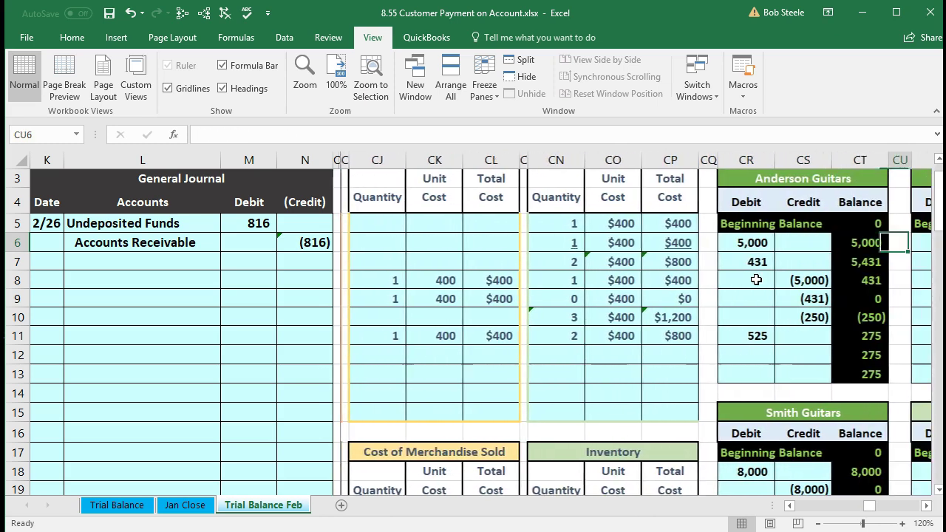
pyautogui.press('Right')
pyautogui.press('Right')
pyautogui.press('Right')
pyautogui.press('Right')
pyautogui.press('Right')
pyautogui.press('Right')
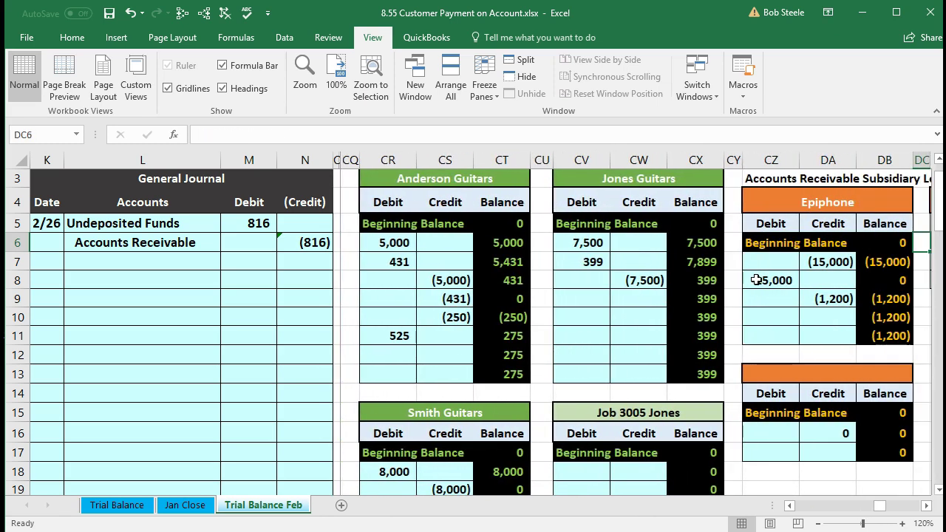
pyautogui.scroll(1, 576, 280)
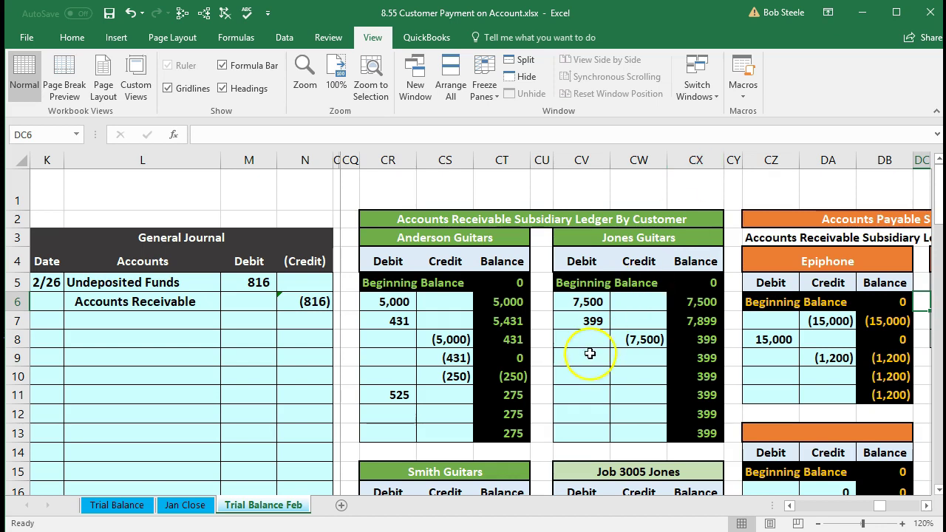
# Step: Review the Accounts Receivable journal line in L6:N6 against the customer ledgers to locate the Music Stuff Store account
pyautogui.click(589, 357)
pyautogui.scroll(-1, 589, 357)
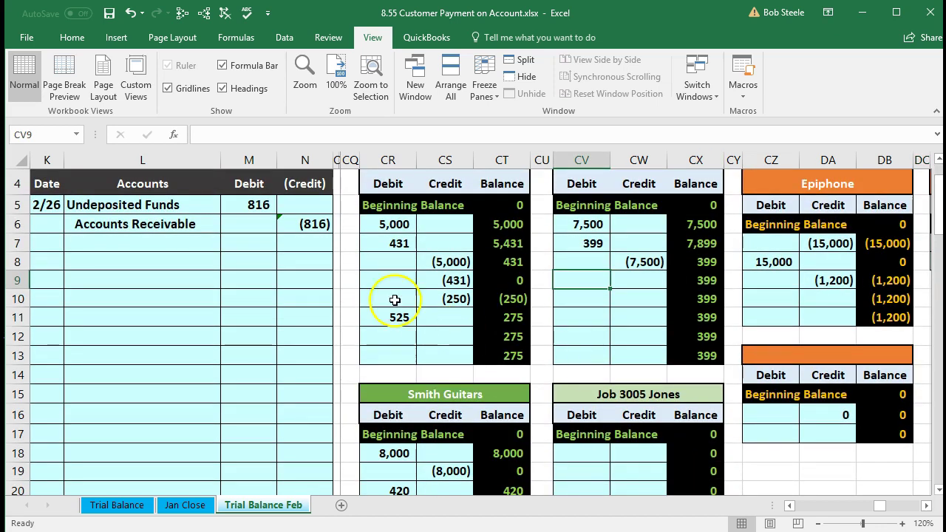
pyautogui.moveTo(186, 224); pyautogui.dragTo(304, 227)
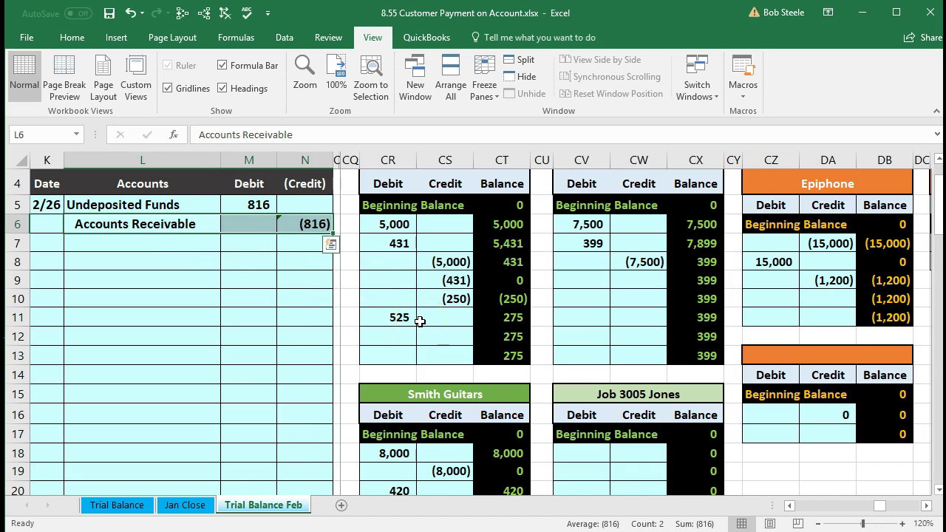
pyautogui.scroll(-3, 419, 320)
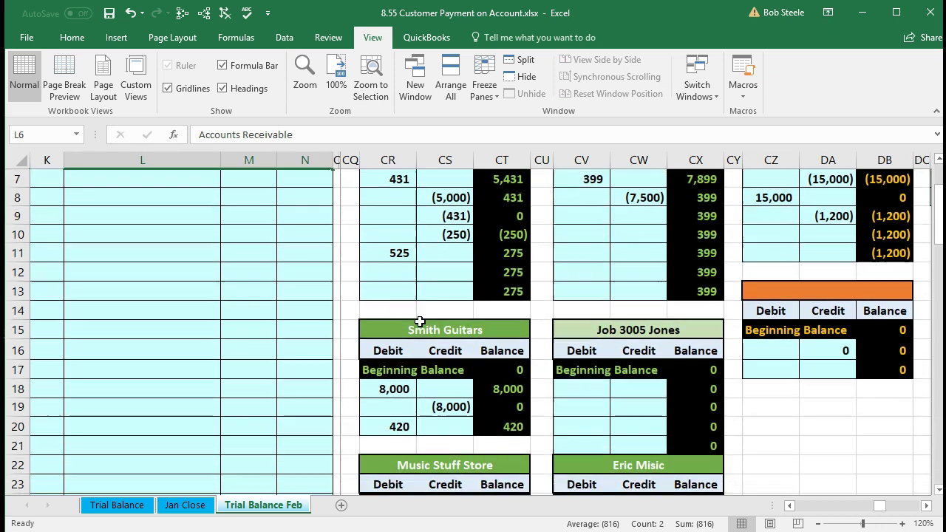
pyautogui.scroll(-1, 419, 321)
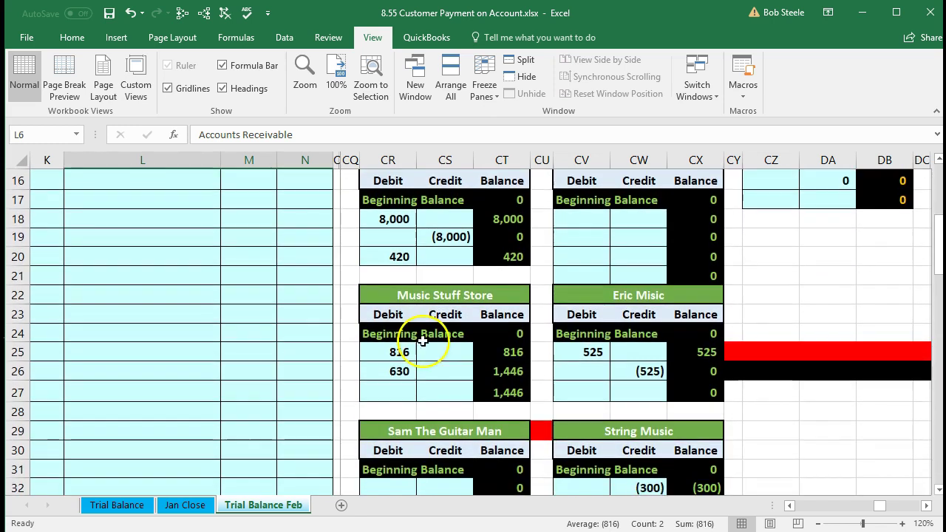
# Step: Post the payment to the Music Stuff Store subsidiary ledger in credit cell CS27 with the formula =N6, linking it to the journal
pyautogui.click(430, 389)
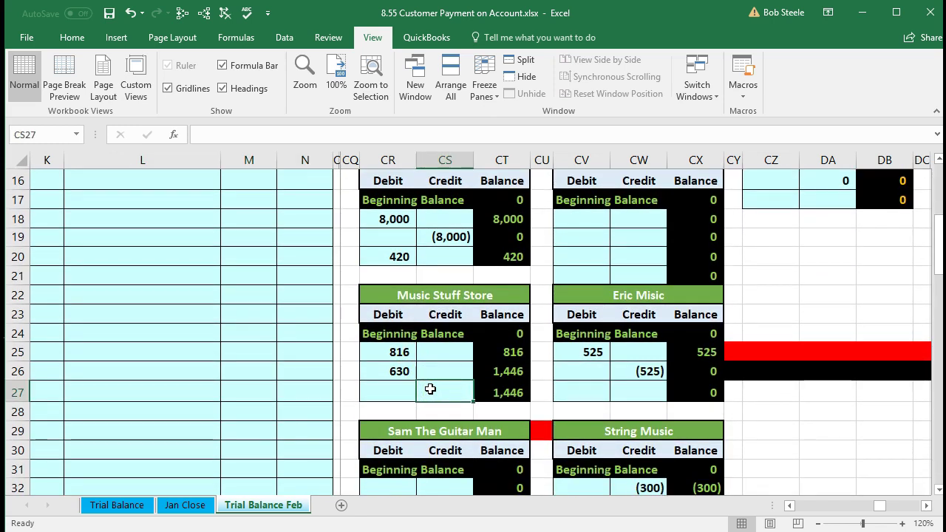
pyautogui.click(438, 399)
pyautogui.scroll(5, 302, 398)
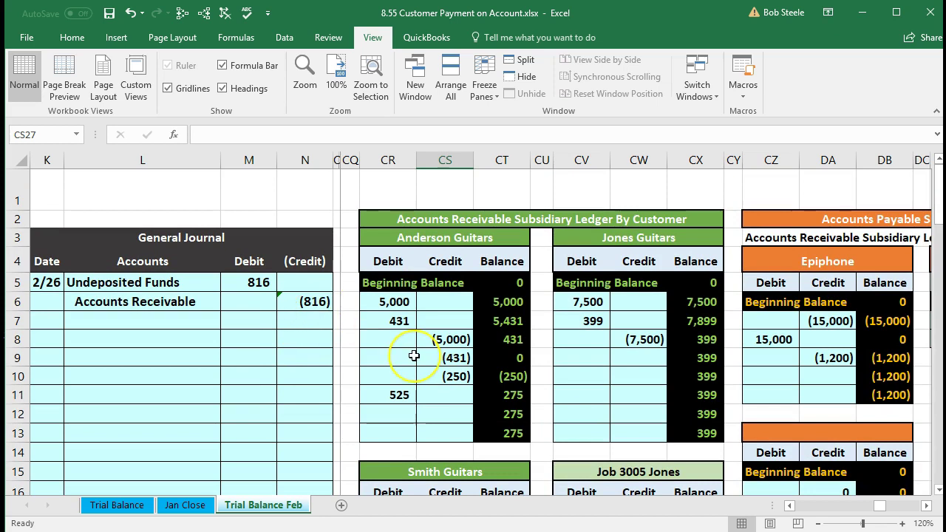
pyautogui.scroll(-5, 414, 357)
pyautogui.click(434, 395)
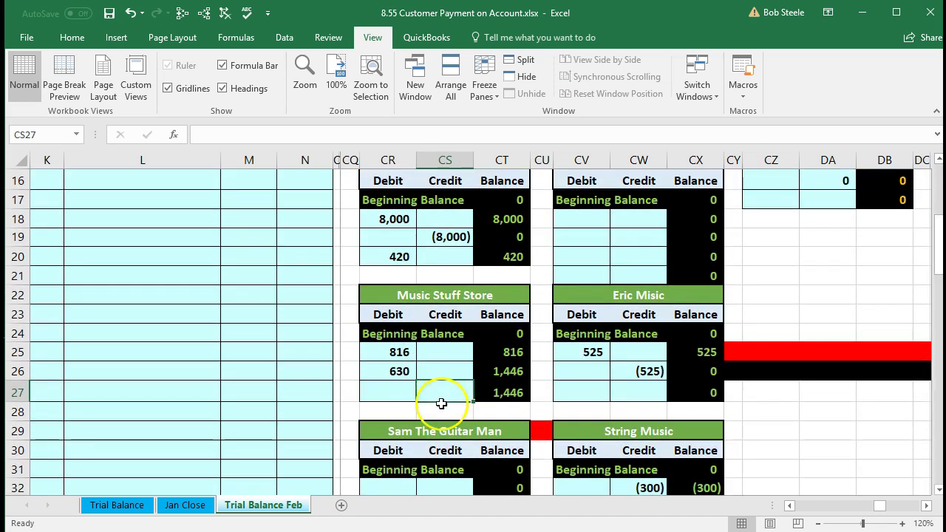
pyautogui.write('=')
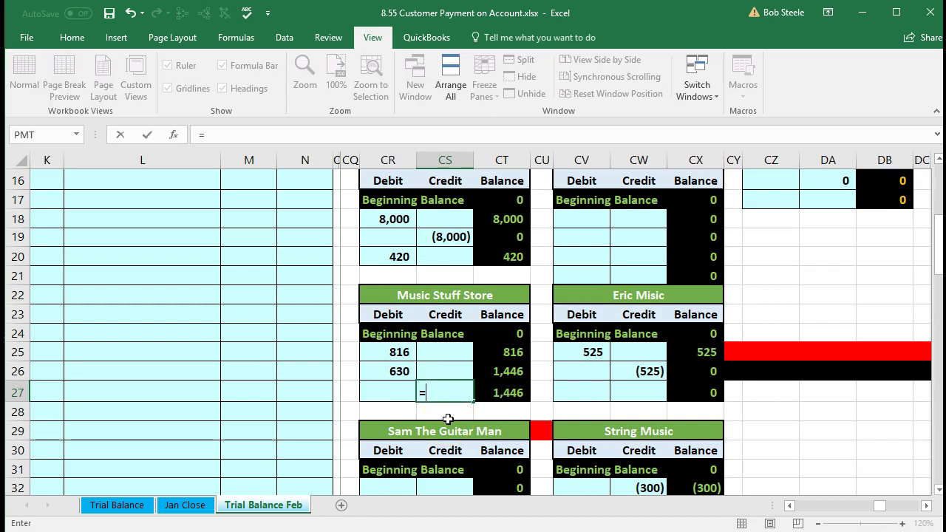
pyautogui.scroll(5, 355, 369)
pyautogui.scroll(1, 355, 369)
pyautogui.click(307, 302)
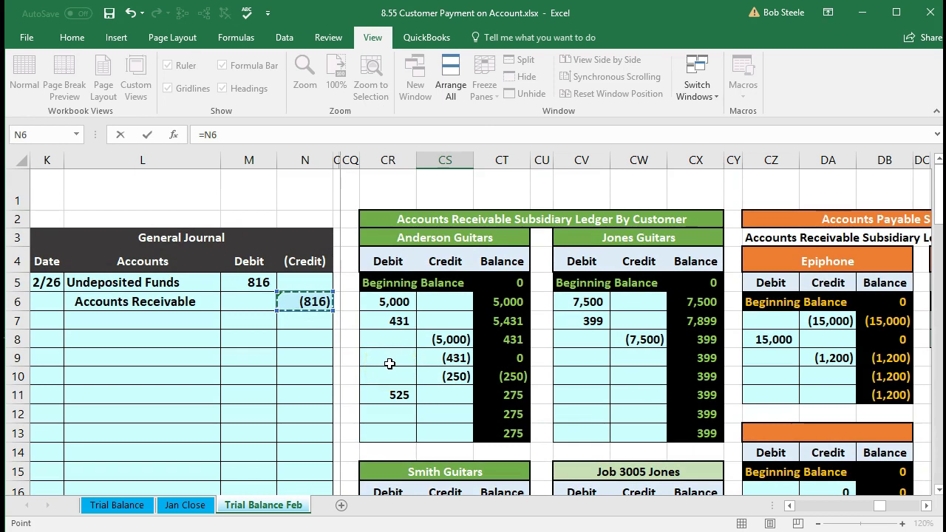
pyautogui.press('Return')
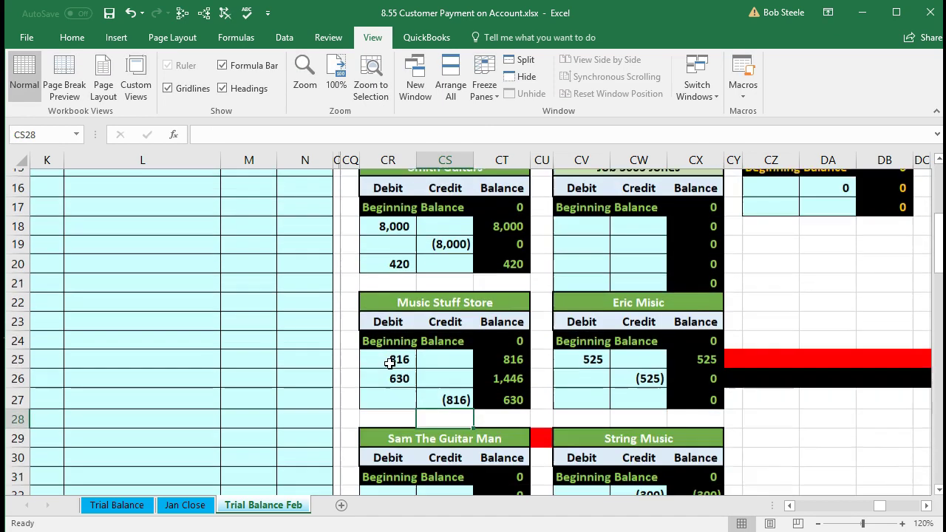
# Step: Check the Music Stuff Store ledger's posted credit in CS27 against its invoices in CR25 and CR26 and the balance in CT27
pyautogui.click(393, 413)
pyautogui.click(453, 393)
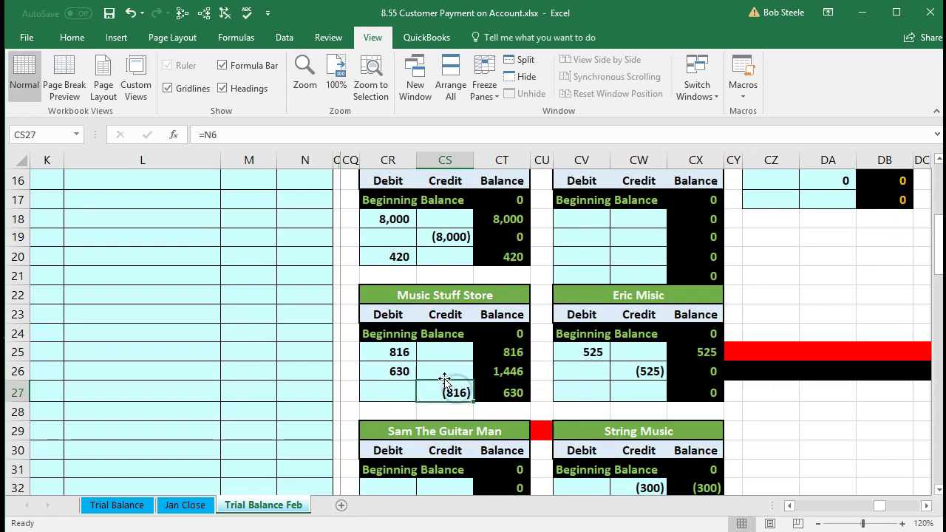
pyautogui.click(395, 350)
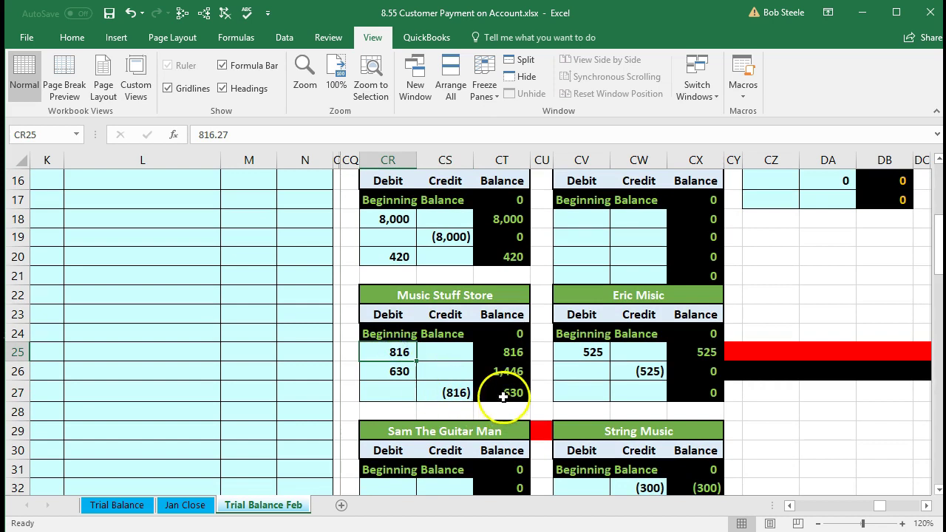
pyautogui.click(509, 393)
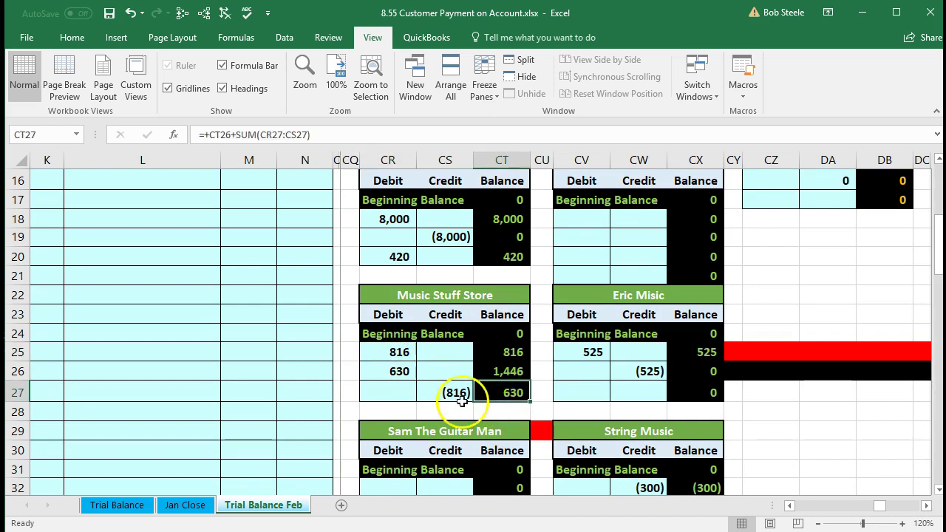
pyautogui.click(401, 370)
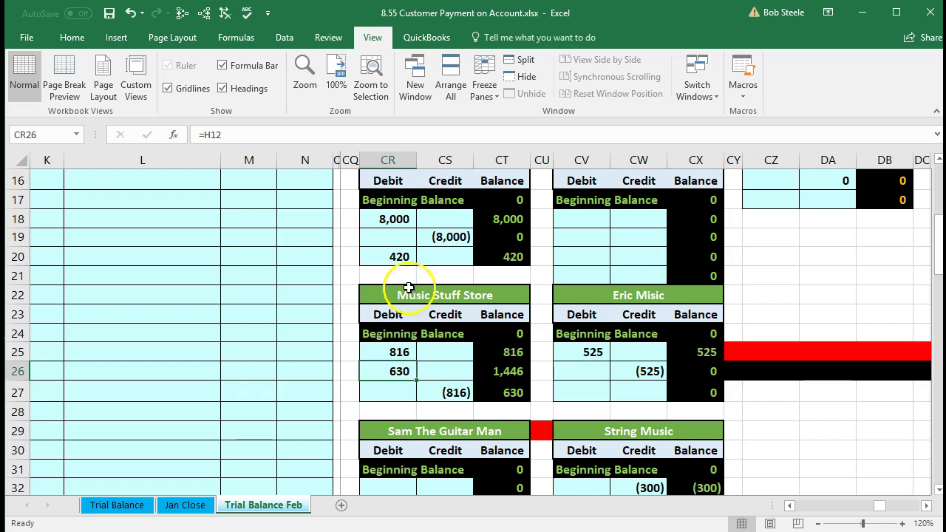
# Step: Compare how the payment offsets its invoice in the Smith Guitars ledger (CR18, CS19) and the Music Stuff Store ledger (CR25, CS27)
pyautogui.click(392, 219)
pyautogui.click(427, 234)
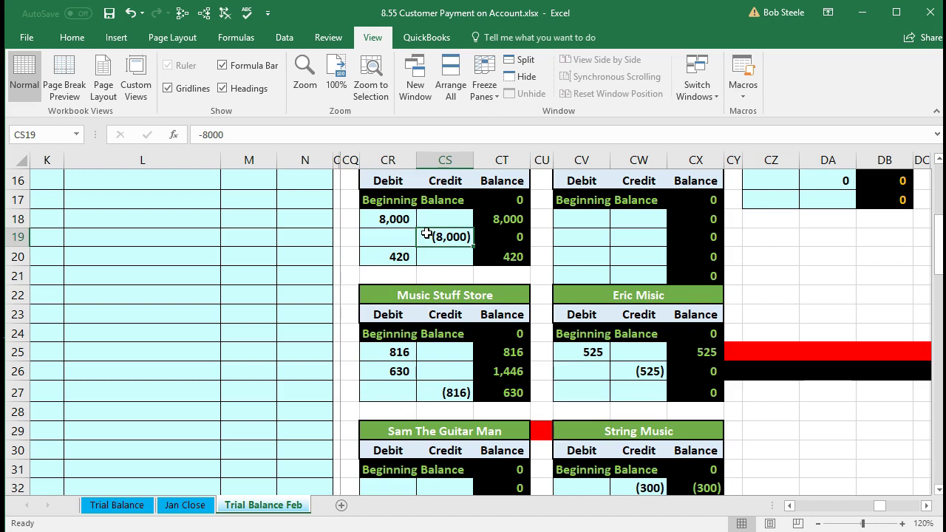
pyautogui.click(399, 220)
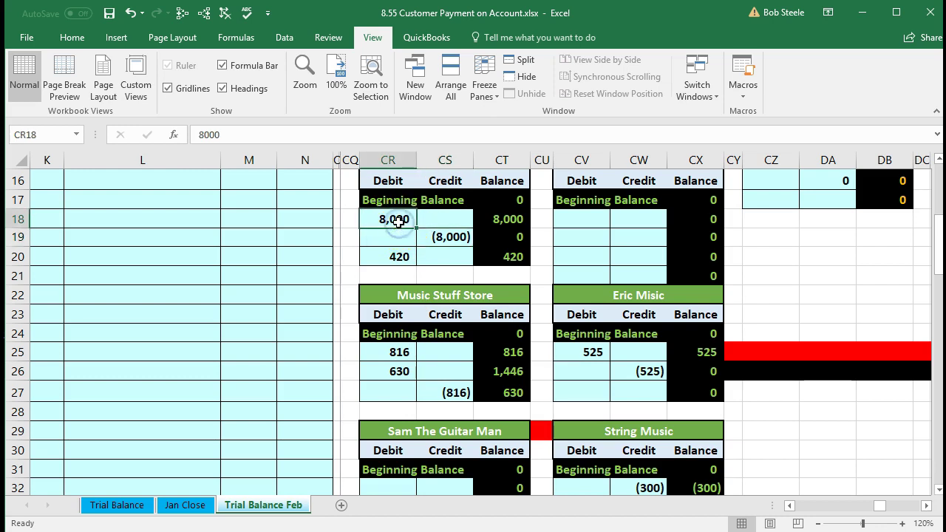
pyautogui.click(444, 237)
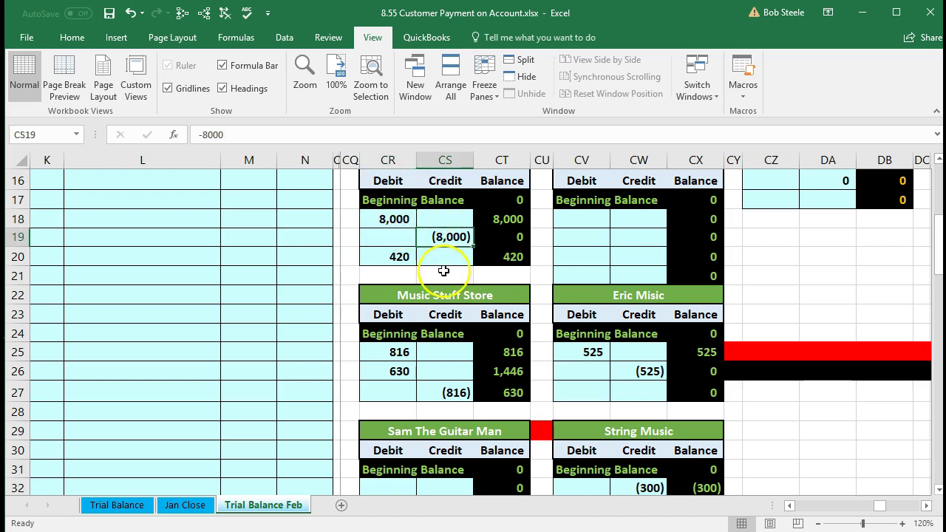
pyautogui.click(398, 352)
pyautogui.click(444, 392)
# Step: Inspect the formula in CX43 that totals the AR subsidiary ledger by customer
pyautogui.scroll(-3, 458, 336)
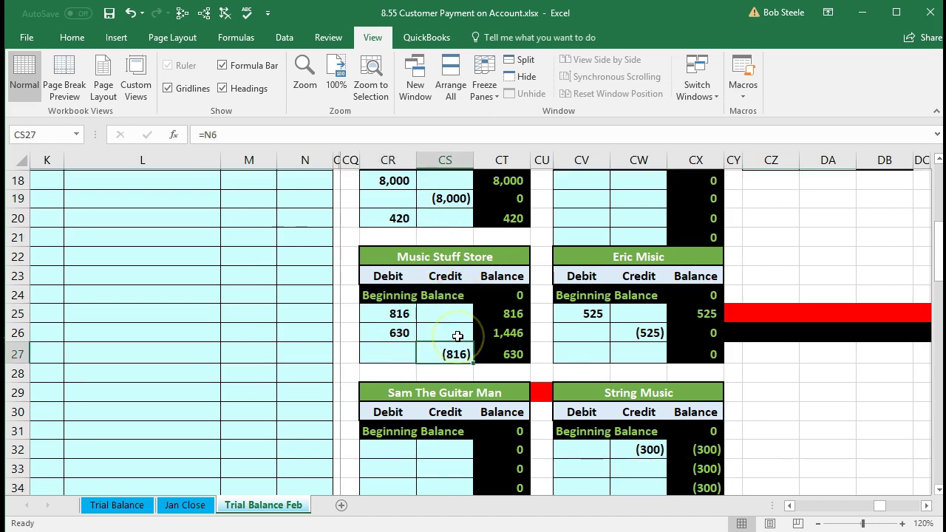
pyautogui.scroll(-2, 457, 336)
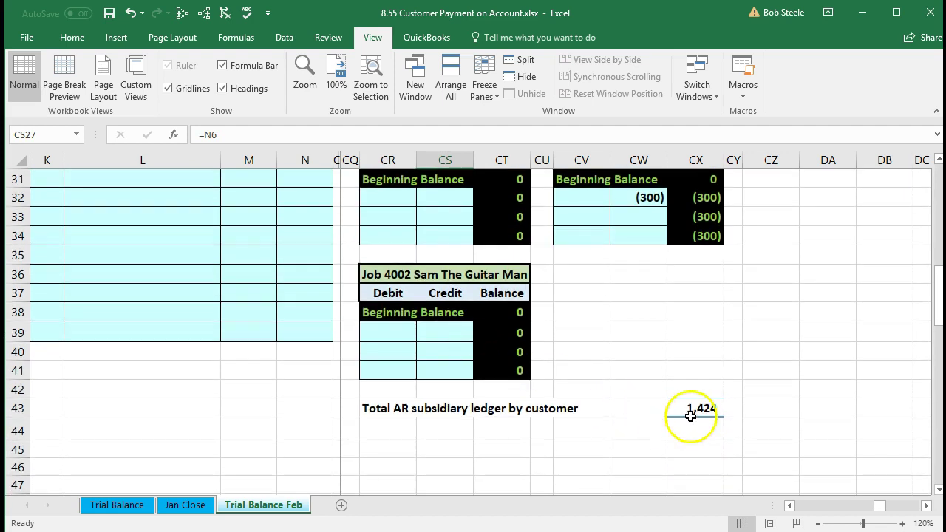
pyautogui.doubleClick(691, 410)
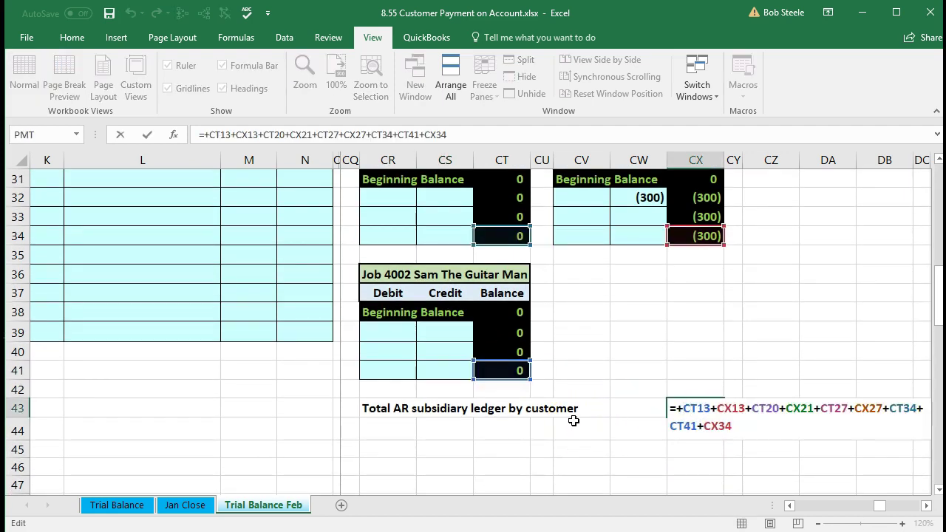
pyautogui.press('Return')
pyautogui.press('Up')
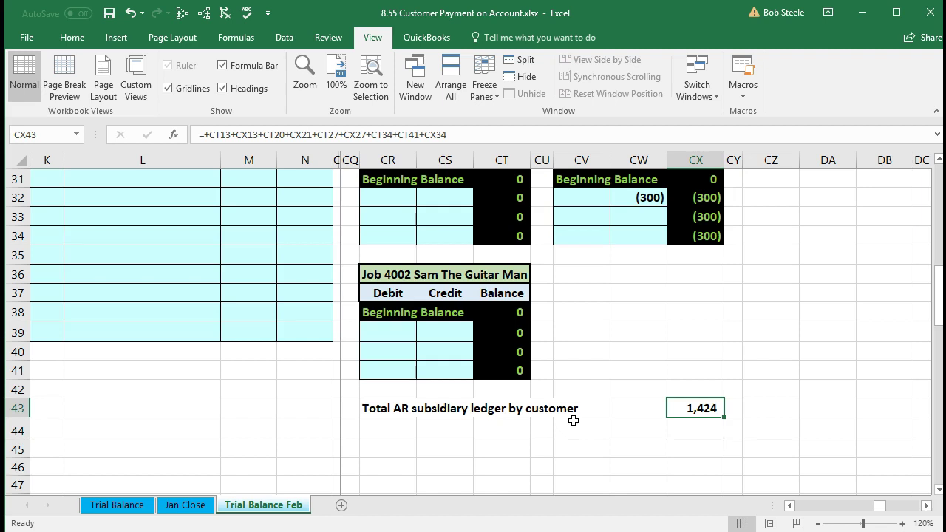
# Step: Check the trial balance's Accounts Receivable balance in AK6 against the AR subsidiary ledger total by customer
pyautogui.press('Up')
pyautogui.press('Up')
pyautogui.press('Up')
pyautogui.press('Up')
pyautogui.press('Up')
pyautogui.press('Up')
pyautogui.press('Up')
pyautogui.press('Up')
pyautogui.press('Up')
pyautogui.press('Up')
pyautogui.press('Up')
pyautogui.press('Up')
pyautogui.press('Up')
pyautogui.press('Up')
pyautogui.press('Up')
pyautogui.press('Up')
pyautogui.press('Up')
pyautogui.press('Up')
pyautogui.press('Up')
pyautogui.press('Up')
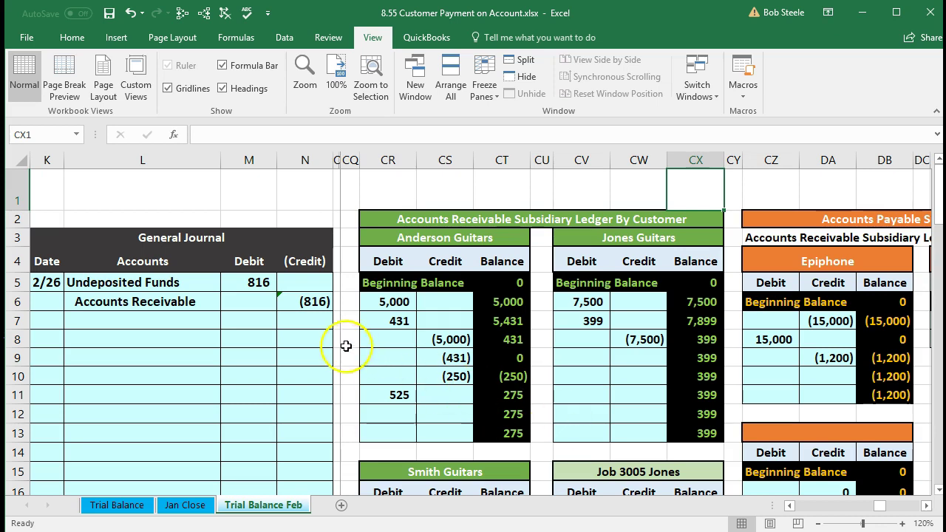
pyautogui.click(317, 321)
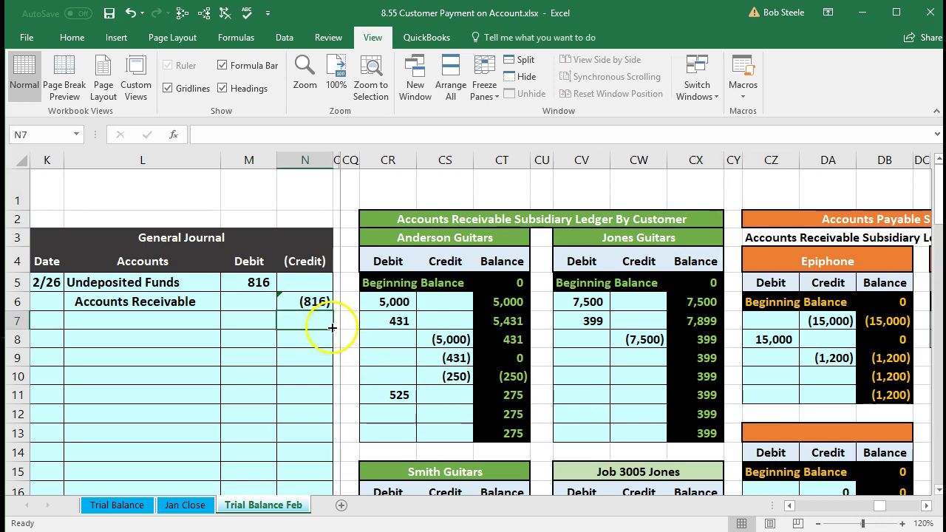
pyautogui.press('Right')
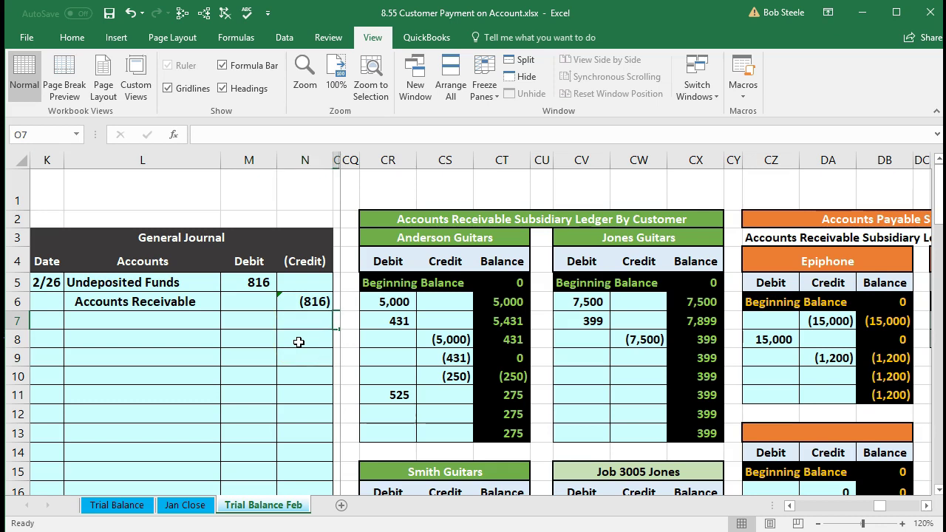
pyautogui.press('Right')
pyautogui.press('Right')
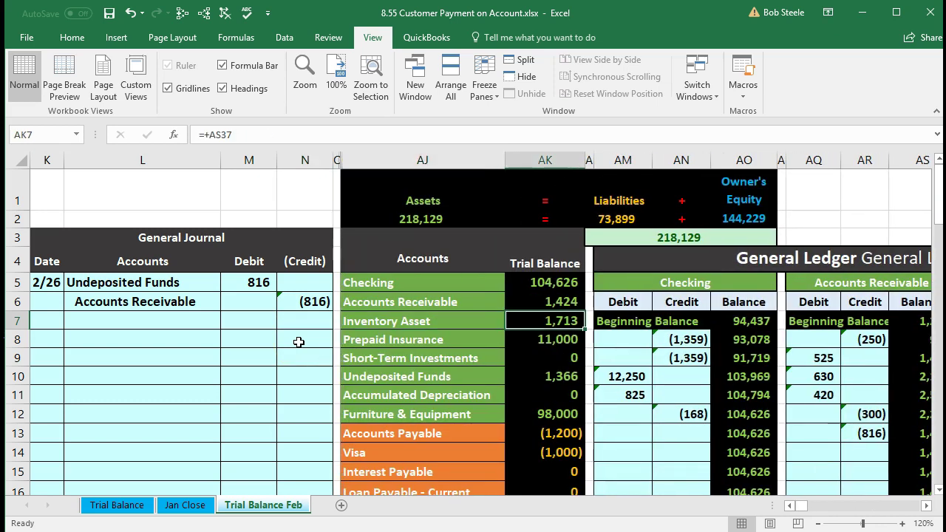
pyautogui.press('Up')
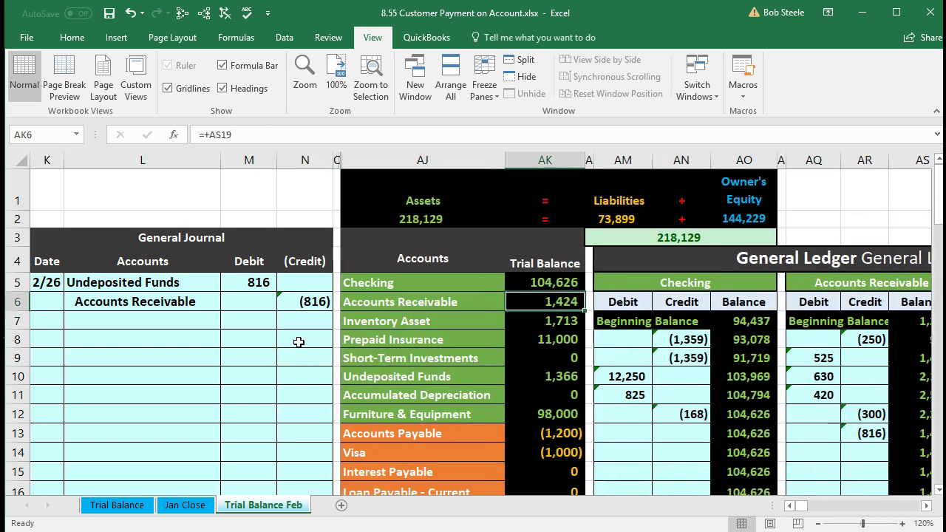
pyautogui.scroll(-1, 298, 342)
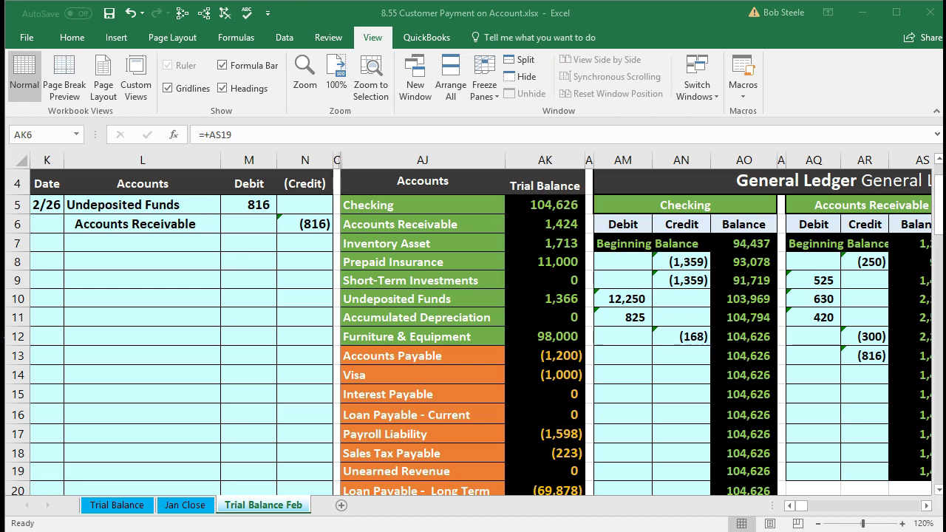
# Step: Start a second general journal entry by entering the date 2/26 in K8
pyautogui.click(523, 334)
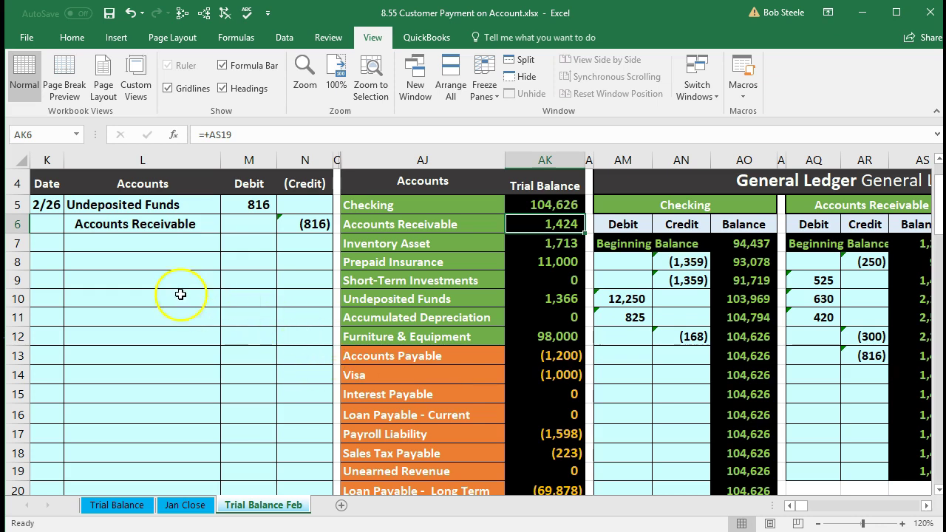
pyautogui.click(120, 274)
pyautogui.click(55, 264)
pyautogui.write('2/26')
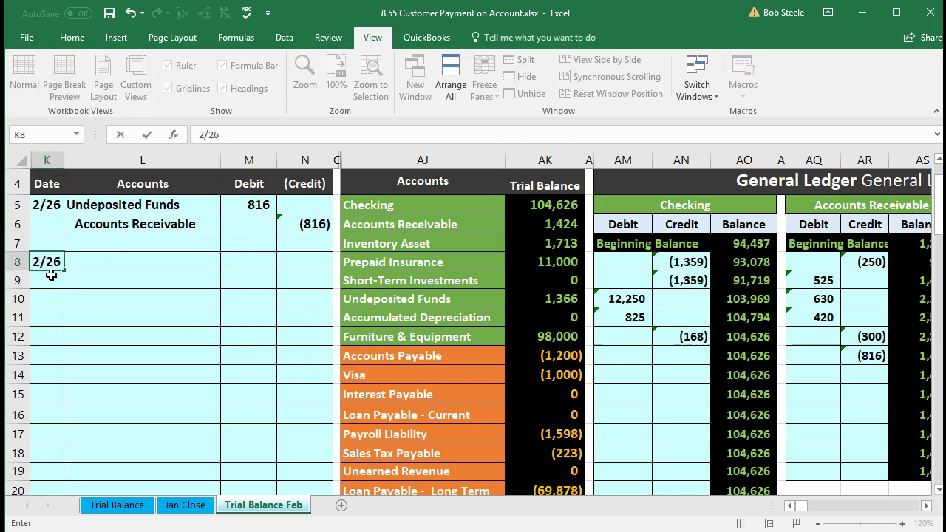
pyautogui.press('Return')
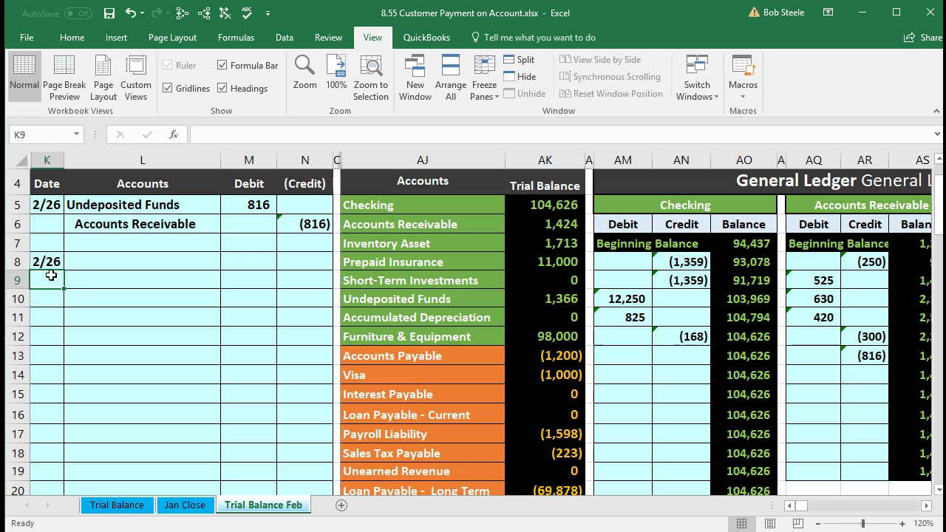
# Step: Copy the Undeposited Funds account name from the trial balance (AJ10) into journal cell L8 as values only
pyautogui.moveTo(369, 205); pyautogui.dragTo(541, 198)
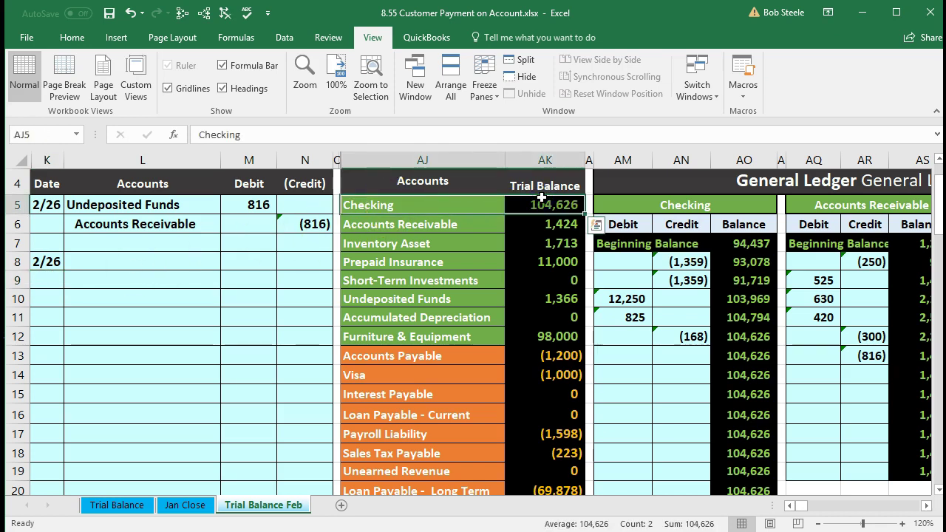
pyautogui.moveTo(490, 205); pyautogui.dragTo(534, 205)
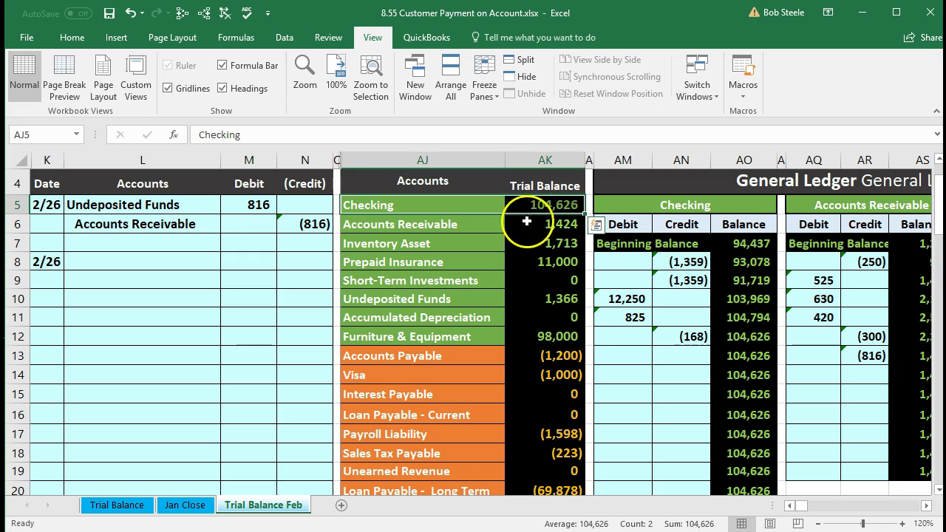
pyautogui.click(470, 301)
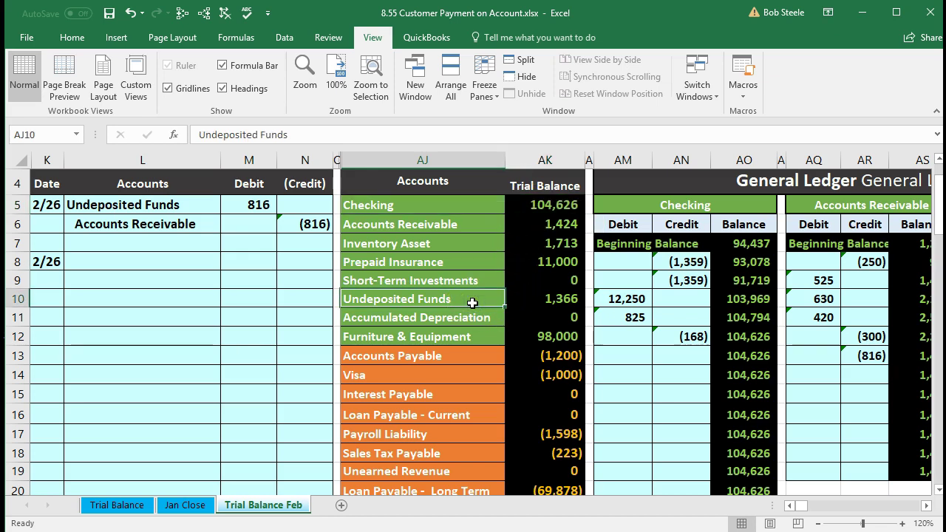
pyautogui.click(467, 299)
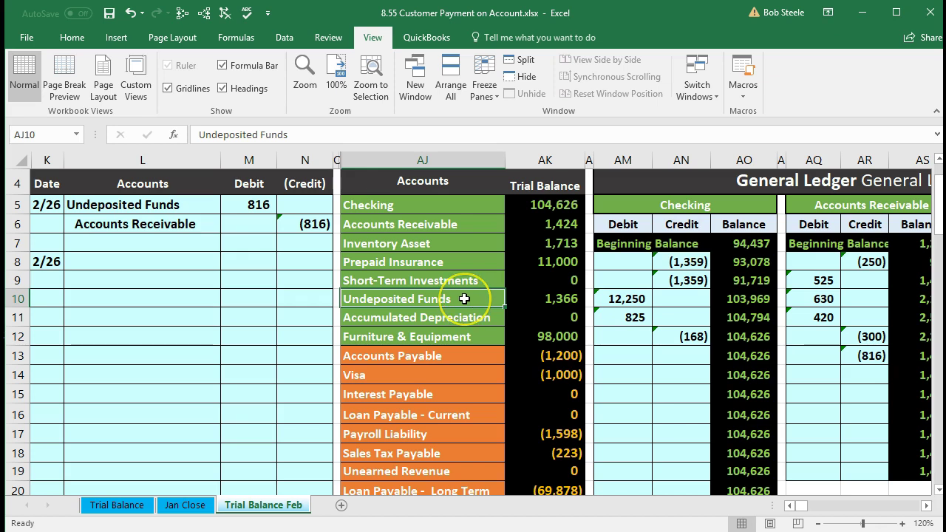
pyautogui.moveTo(507, 298); pyautogui.dragTo(467, 300)
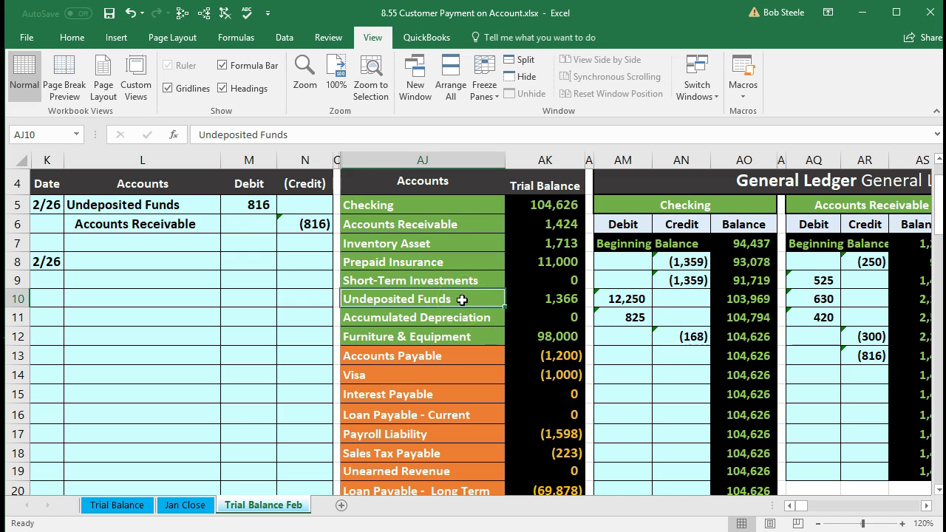
pyautogui.rightClick(462, 299)
pyautogui.click(490, 327)
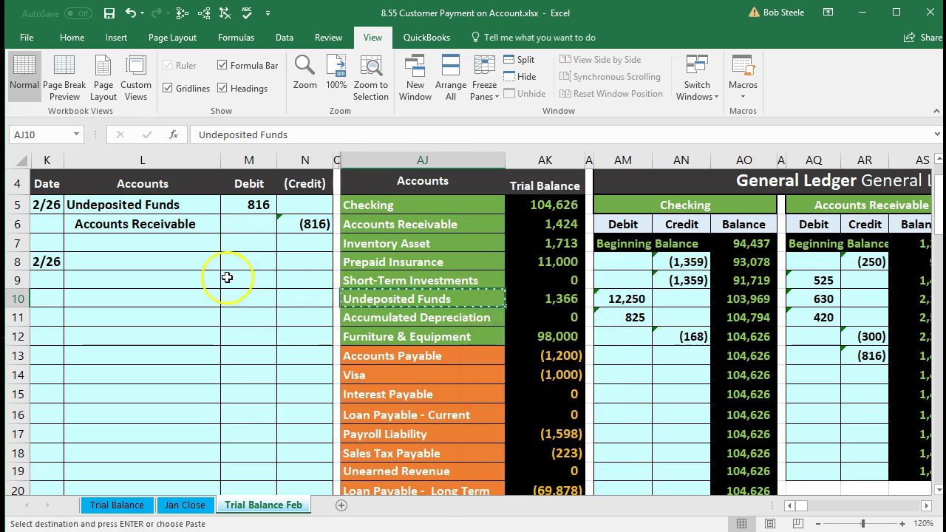
pyautogui.click(149, 260)
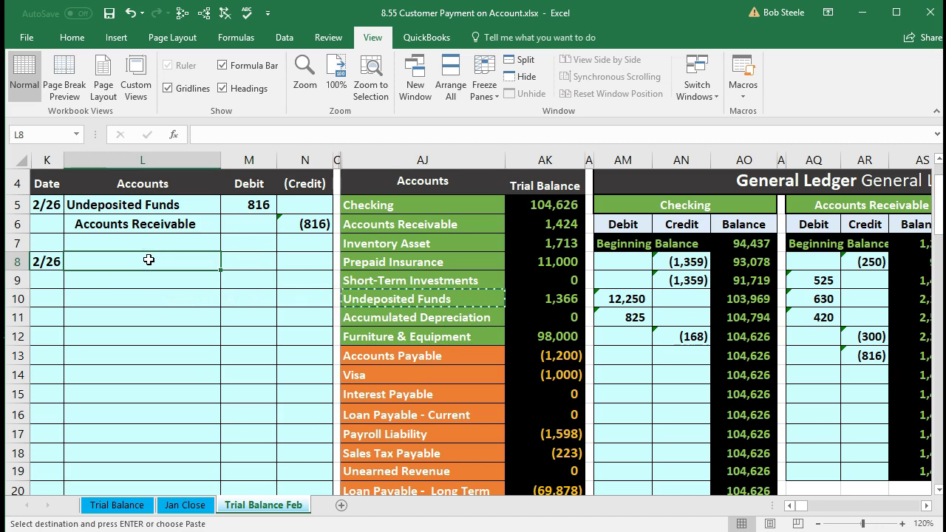
pyautogui.rightClick(148, 260)
pyautogui.click(200, 319)
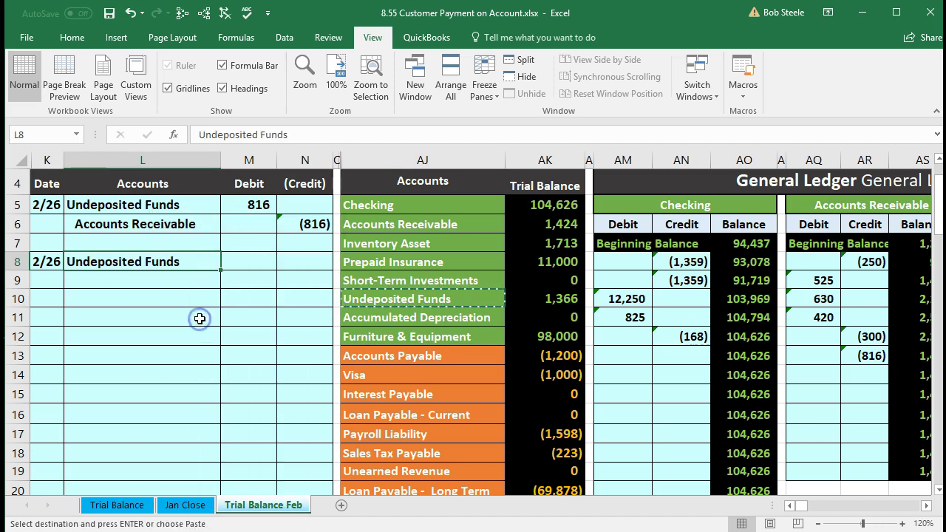
# Step: Enter a debit of 275 in M8 and the matching credit in N9 with the formula -M8
pyautogui.click(252, 264)
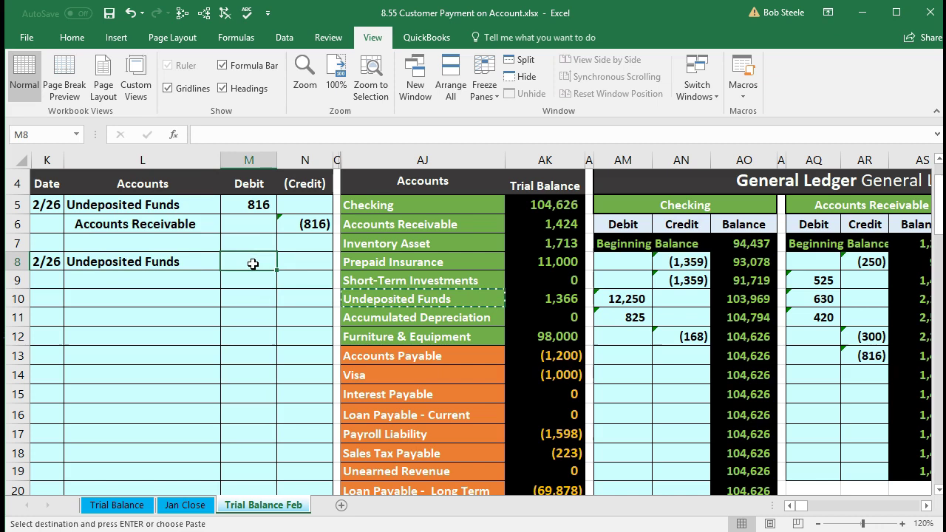
pyautogui.write('275')
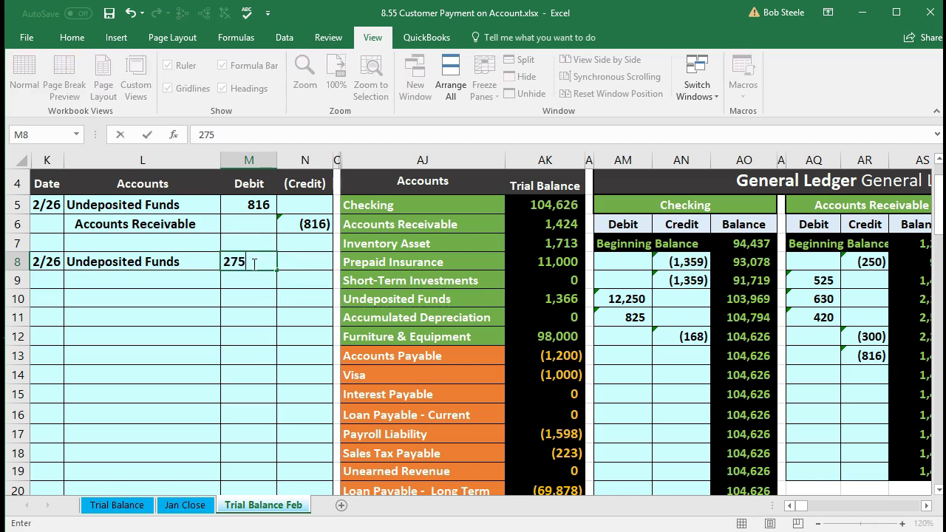
pyautogui.press('Return')
pyautogui.press('Right')
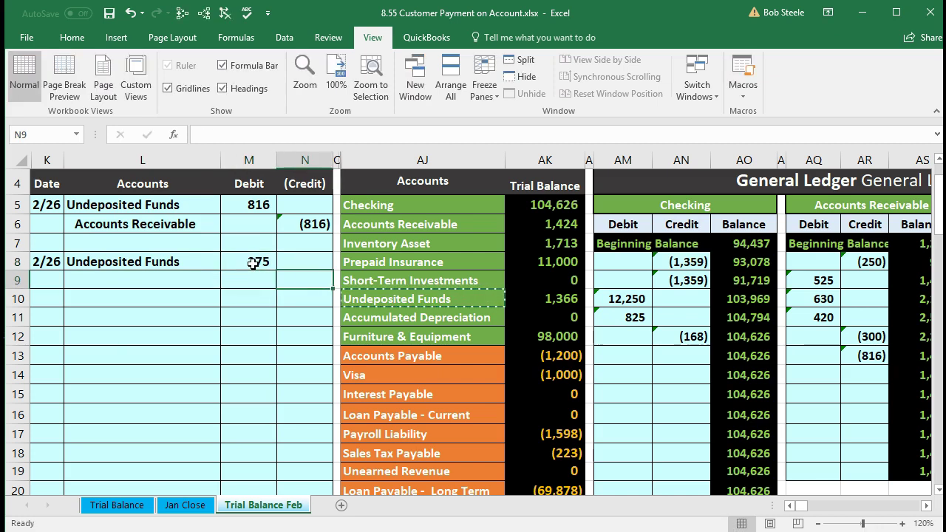
pyautogui.write('-')
pyautogui.press('Left')
pyautogui.press('Up')
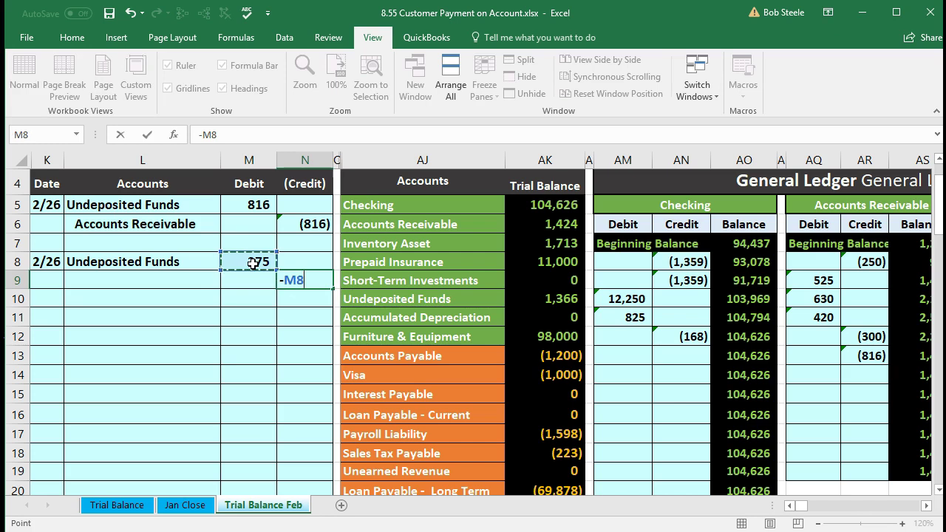
pyautogui.press('Return')
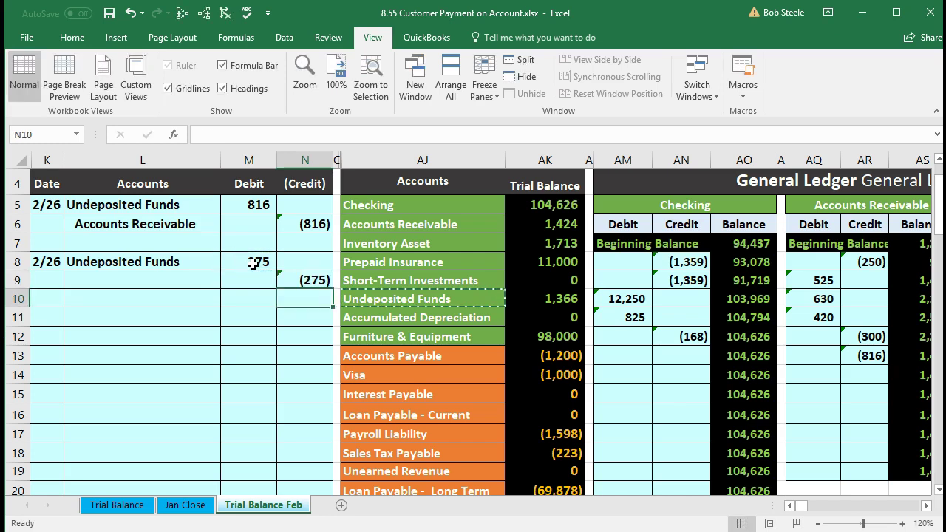
# Step: Copy the Accounts Receivable account name from the trial balance (AJ6) into journal cell L9 as values only
pyautogui.click(206, 280)
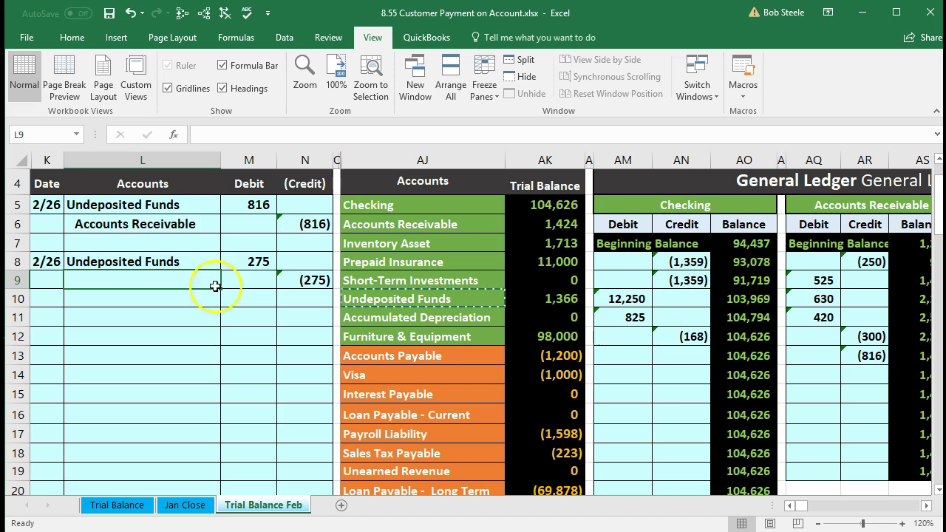
pyautogui.scroll(-3, 345, 360)
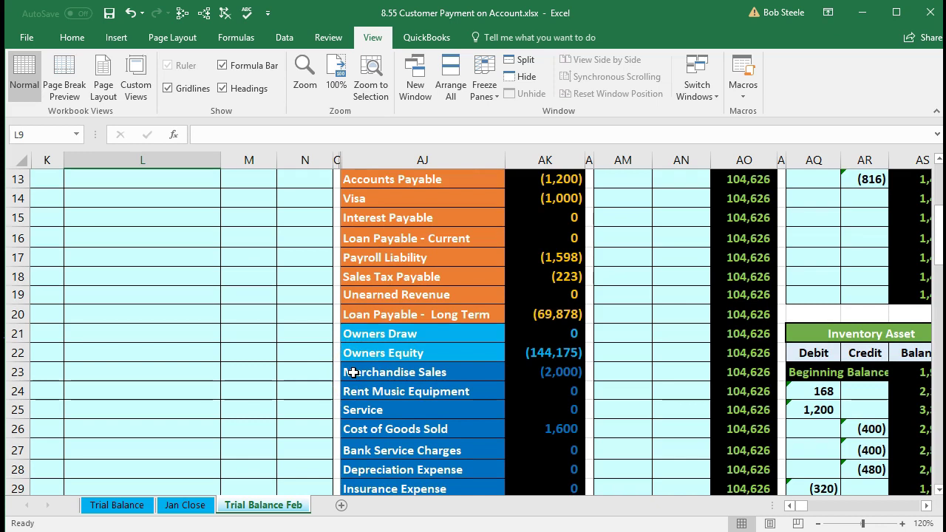
pyautogui.scroll(4, 354, 373)
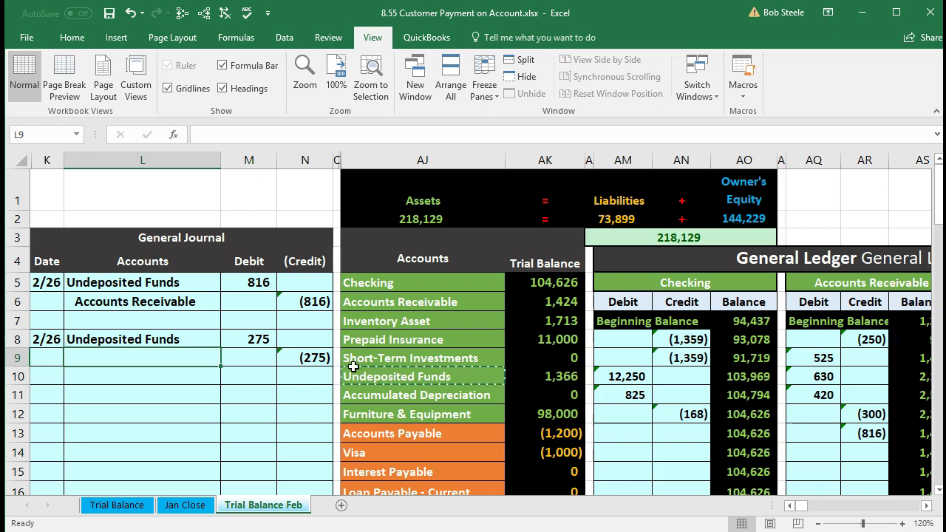
pyautogui.click(450, 302)
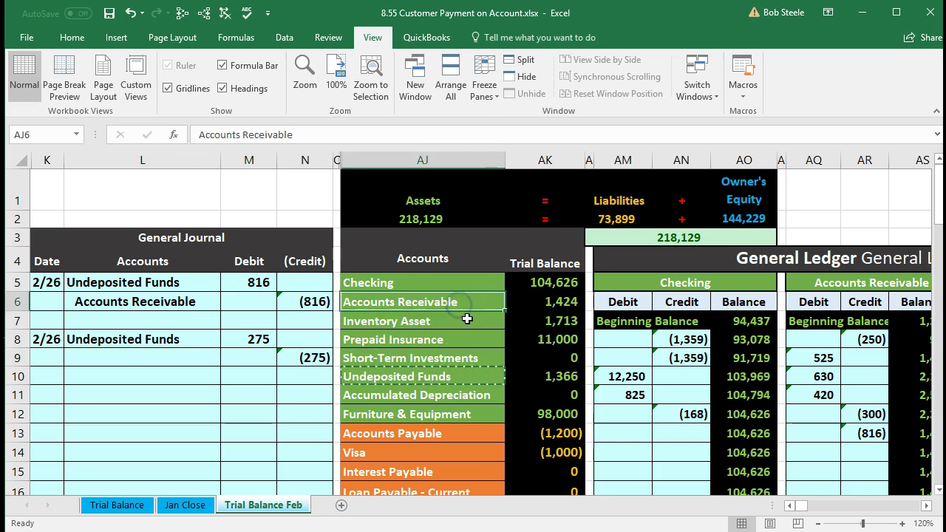
pyautogui.click(519, 301)
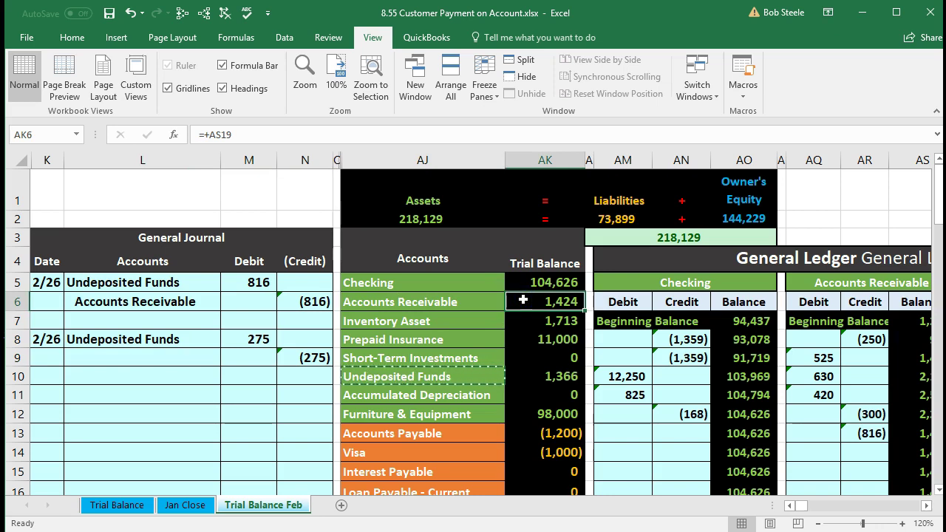
pyautogui.click(485, 300)
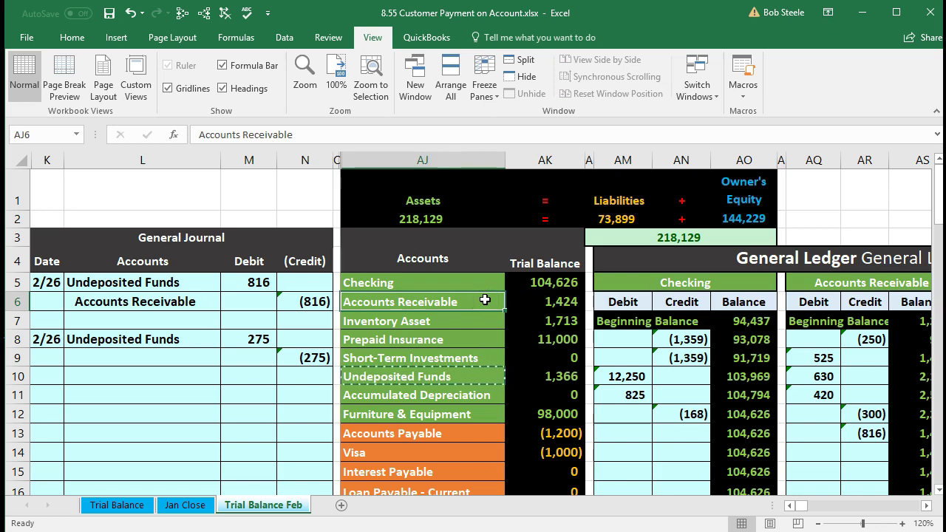
pyautogui.rightClick(485, 300)
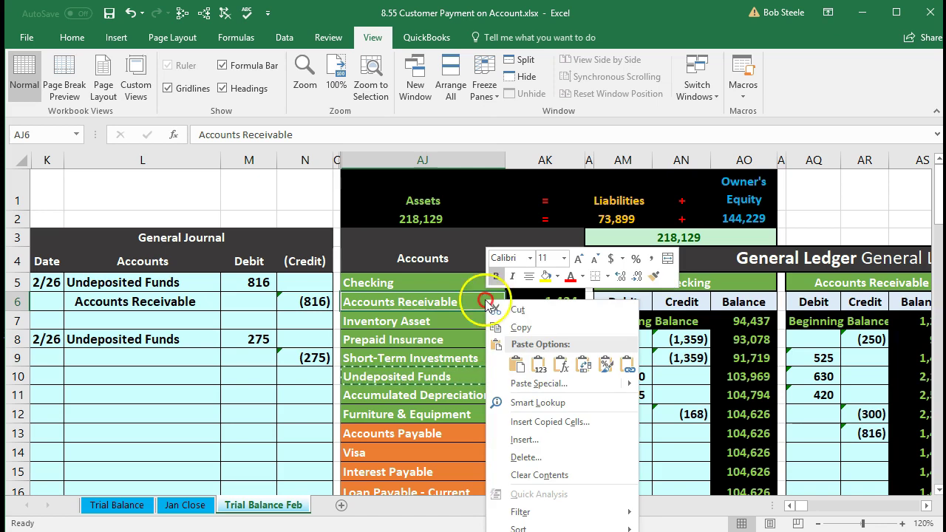
pyautogui.click(497, 324)
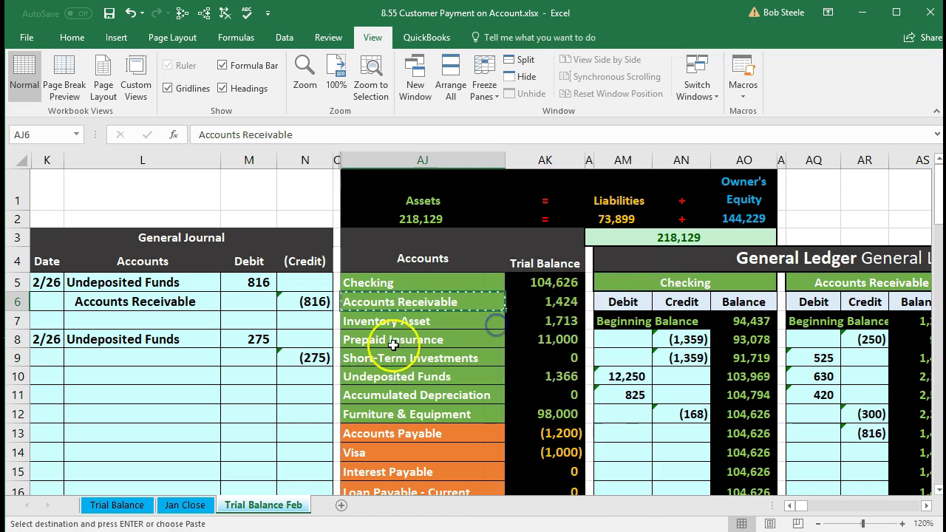
pyautogui.click(184, 360)
pyautogui.rightClick(184, 360)
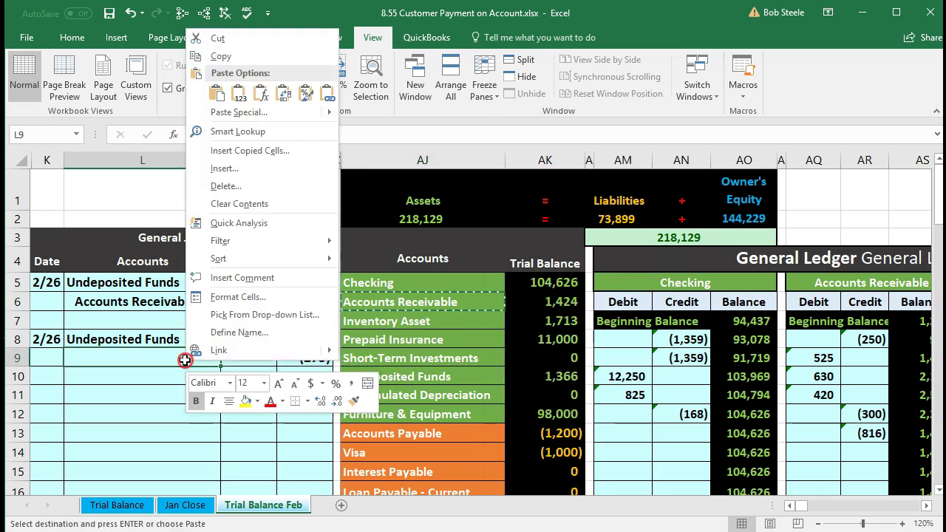
pyautogui.click(238, 93)
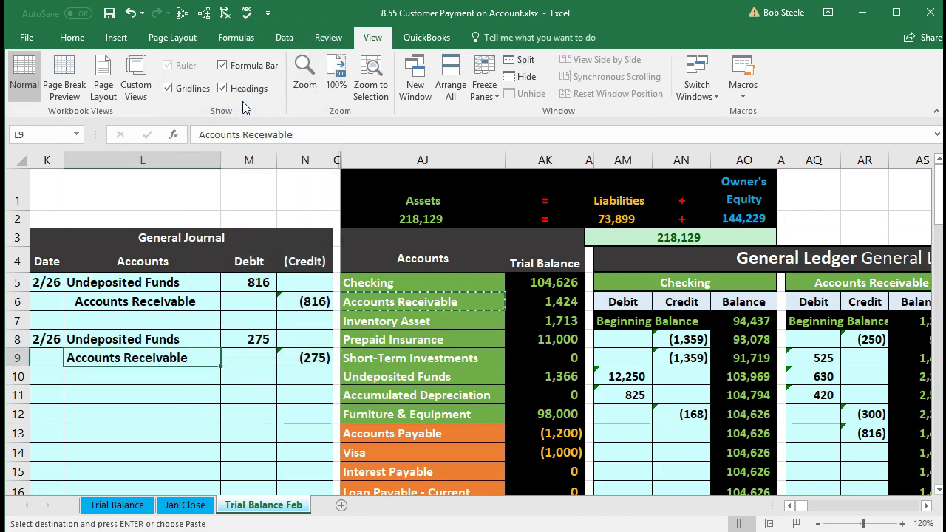
# Step: Indent the Accounts Receivable credit line in L9 and select the completed entry L8:N9
pyautogui.click(72, 37)
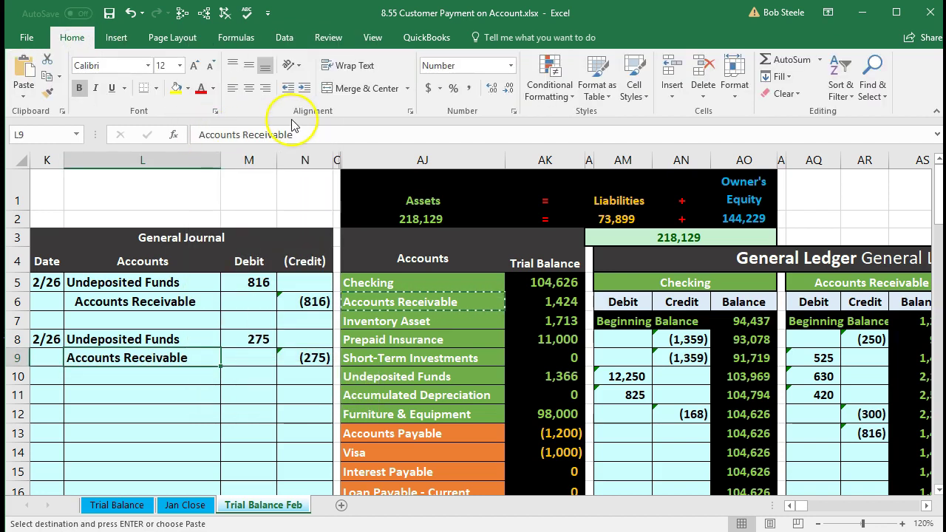
pyautogui.click(304, 88)
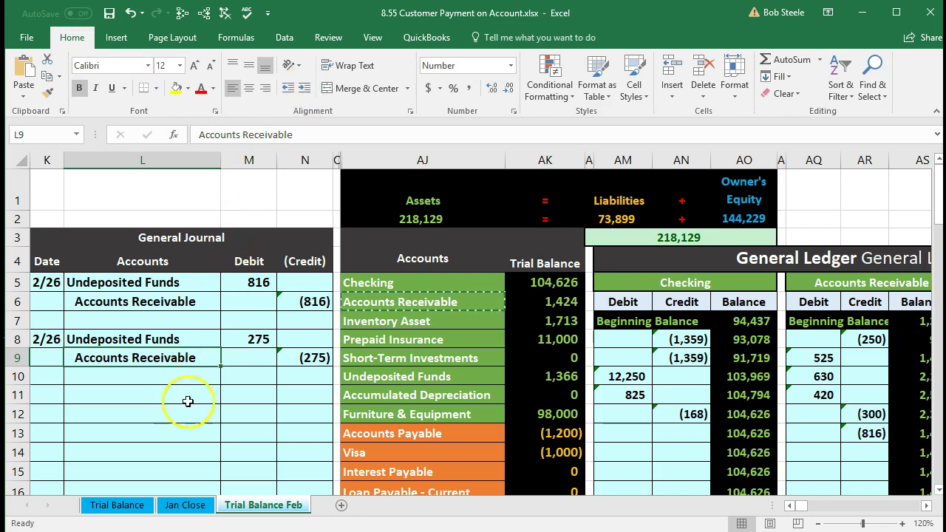
pyautogui.moveTo(131, 338); pyautogui.dragTo(294, 349)
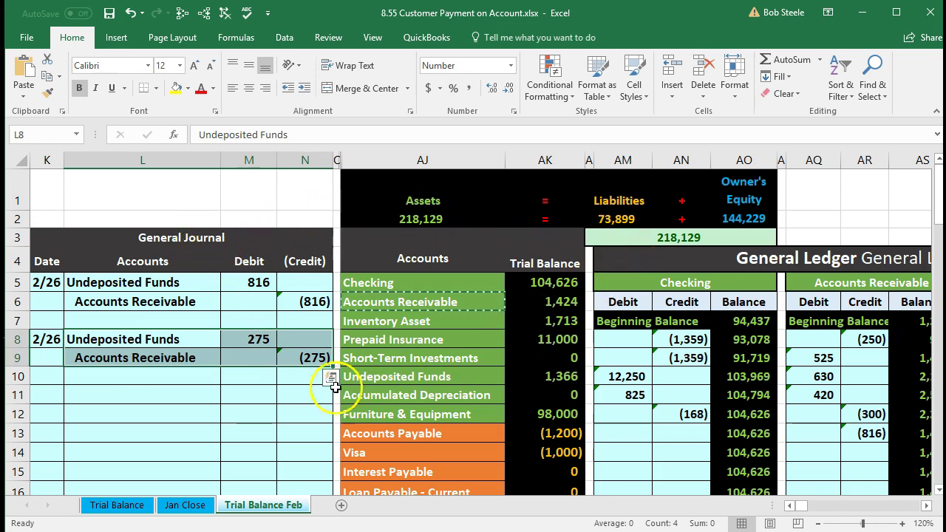
# Step: Post the 275 debit to the Undeposited Funds ledger by linking AU27 to journal cell M8 with =M8
pyautogui.click(256, 346)
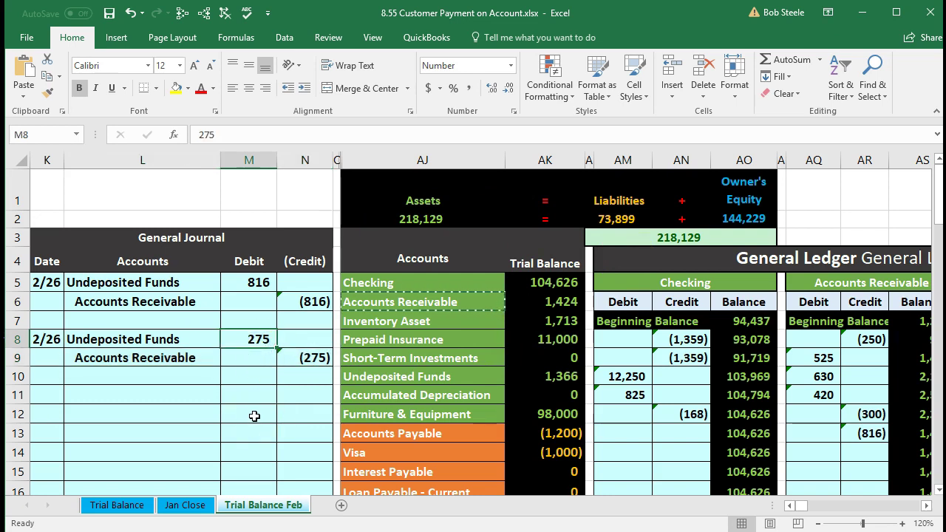
pyautogui.moveTo(213, 342); pyautogui.dragTo(228, 342)
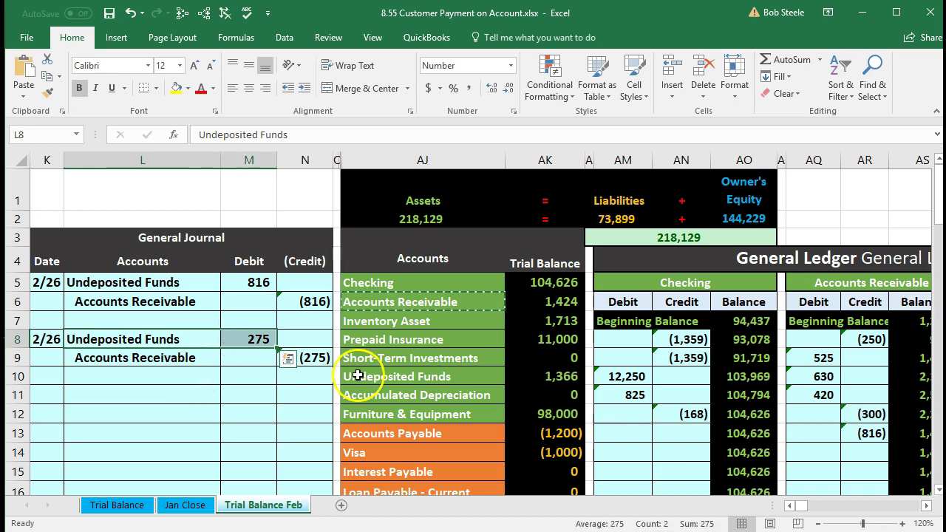
pyautogui.click(374, 375)
pyautogui.moveTo(373, 376); pyautogui.dragTo(513, 374)
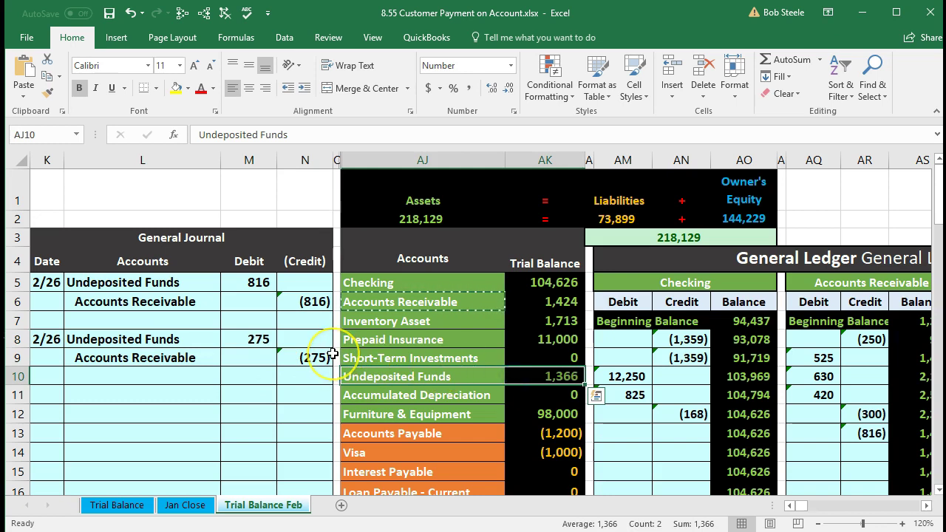
pyautogui.press('Right')
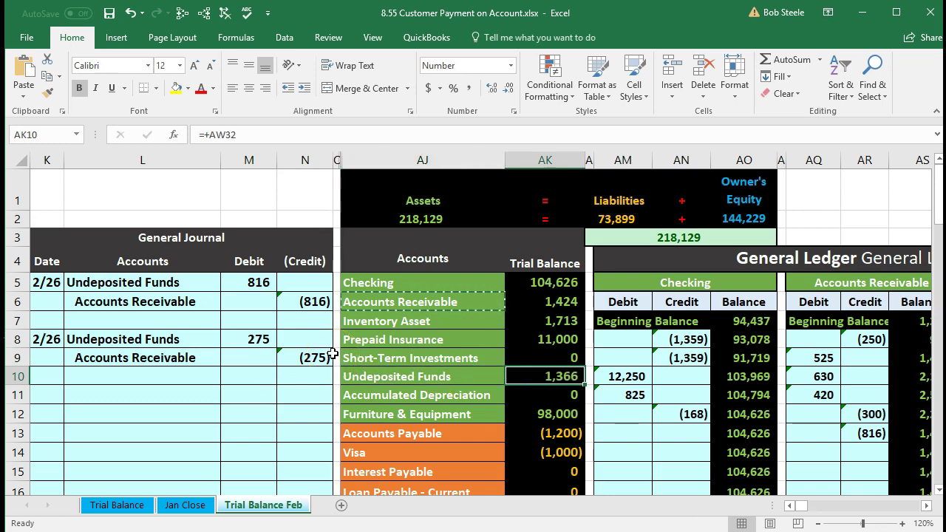
pyautogui.press('Right')
pyautogui.press('Right')
pyautogui.press('Right')
pyautogui.press('Right')
pyautogui.press('Right')
pyautogui.press('Right')
pyautogui.press('Right')
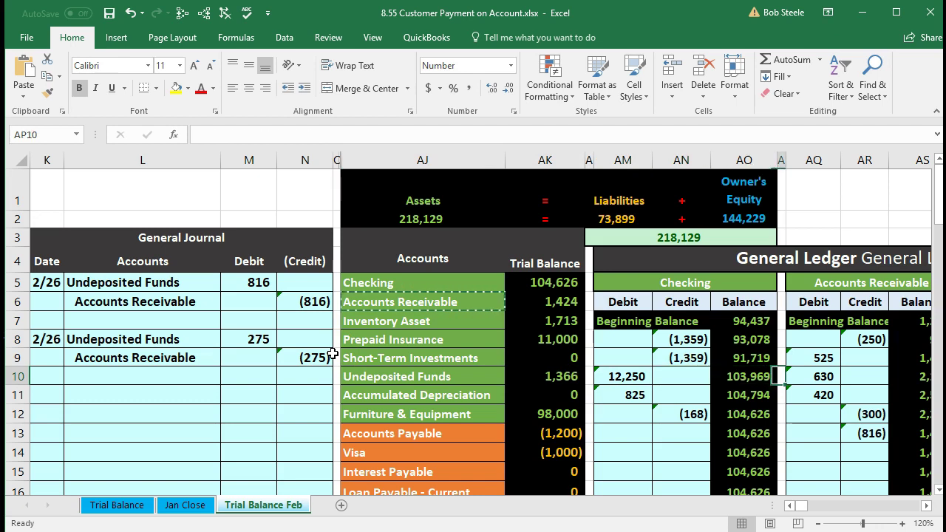
pyautogui.press('Right')
pyautogui.press('Right')
pyautogui.press('Right')
pyautogui.press('Right')
pyautogui.press('Right')
pyautogui.press('Right')
pyautogui.press('Right')
pyautogui.press('Right')
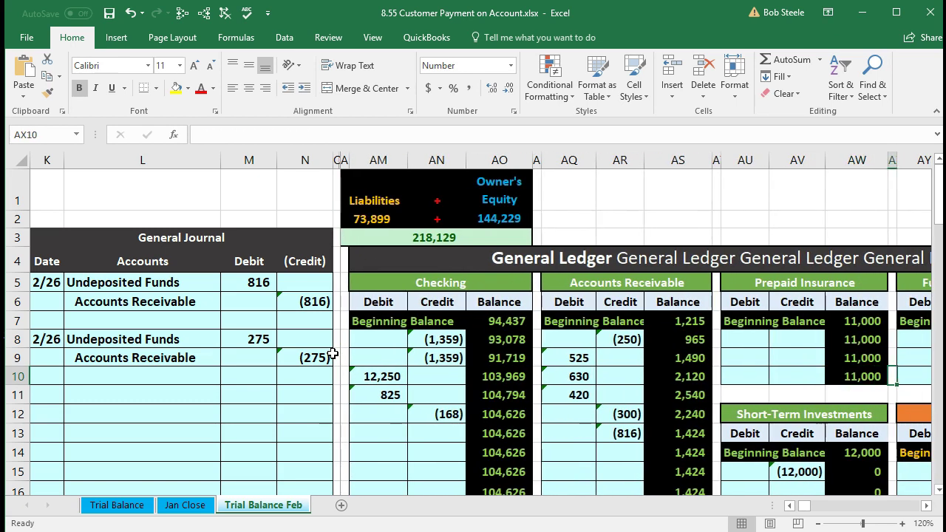
pyautogui.press('Right')
pyautogui.press('Right')
pyautogui.press('Right')
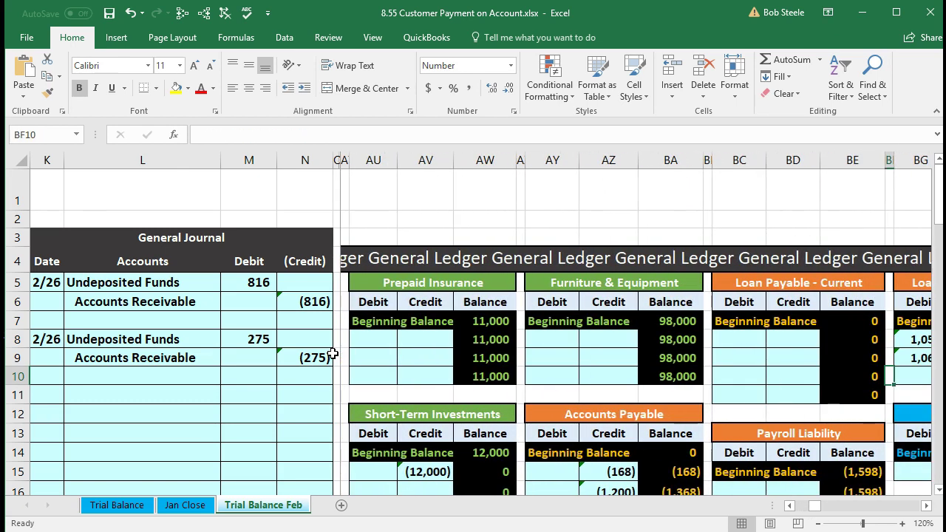
pyautogui.press('Left')
pyautogui.press('Left')
pyautogui.press('Left')
pyautogui.press('Left')
pyautogui.press('Left')
pyautogui.press('Left')
pyautogui.press('Left')
pyautogui.press('Down')
pyautogui.press('Down')
pyautogui.press('Down')
pyautogui.press('Down')
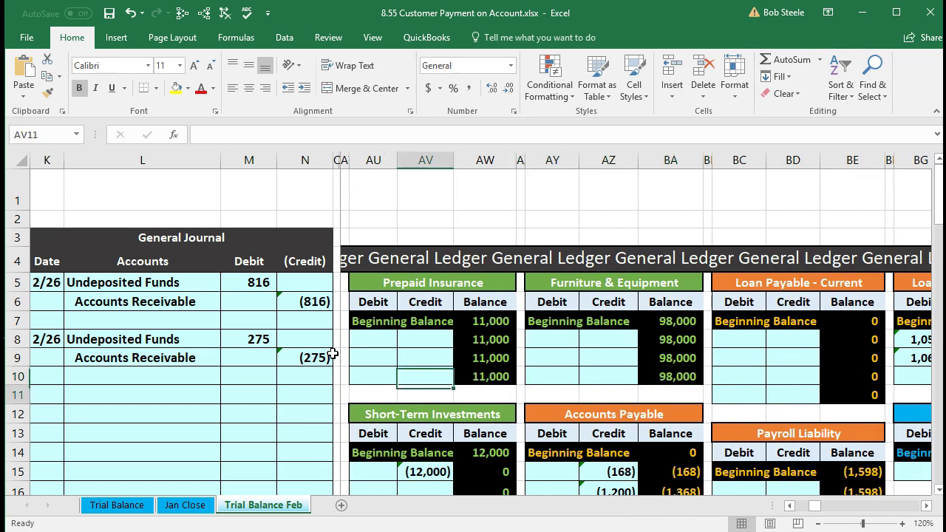
pyautogui.press('Down')
pyautogui.press('Down')
pyautogui.press('Down')
pyautogui.press('Down')
pyautogui.press('Down')
pyautogui.press('Down')
pyautogui.press('Down')
pyautogui.press('Down')
pyautogui.press('Down')
pyautogui.press('Down')
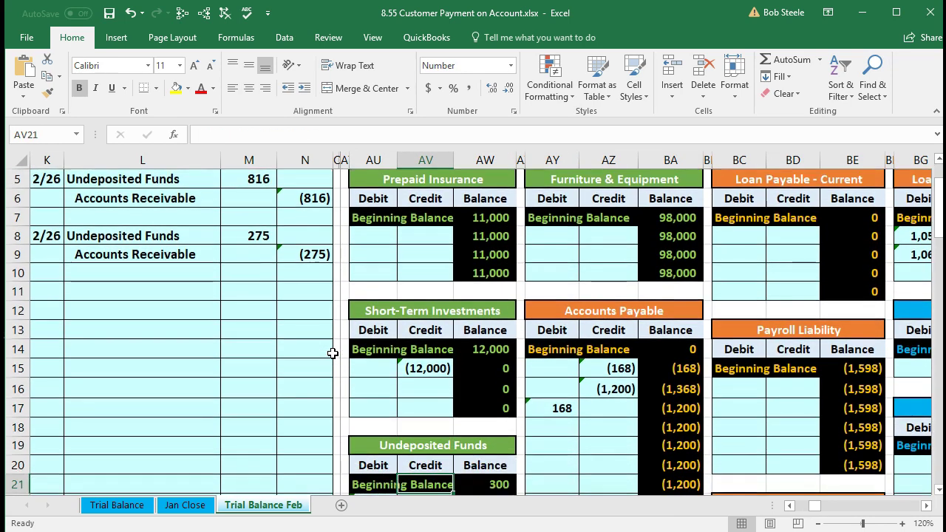
pyautogui.press('Down')
pyautogui.press('Down')
pyautogui.press('Down')
pyautogui.press('Down')
pyautogui.press('Down')
pyautogui.press('Left')
pyautogui.press('Up')
pyautogui.press('Up')
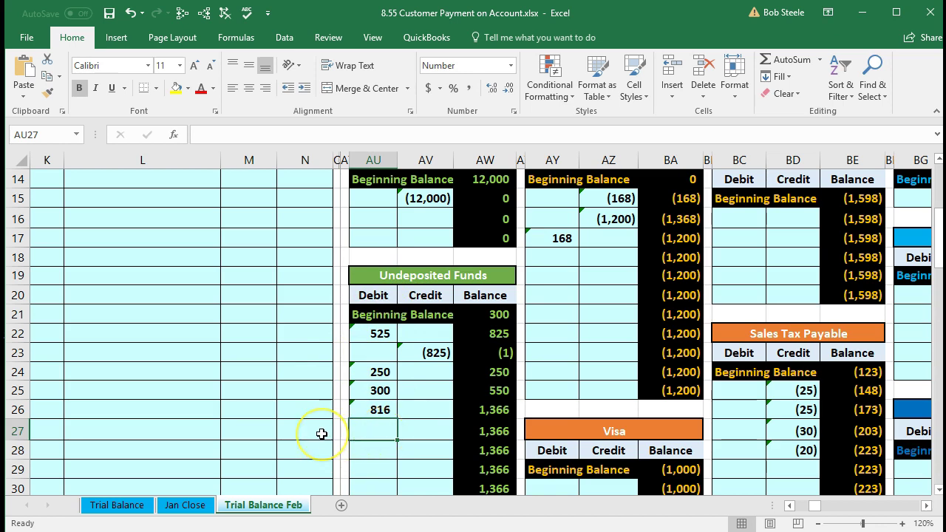
pyautogui.scroll(3, 322, 434)
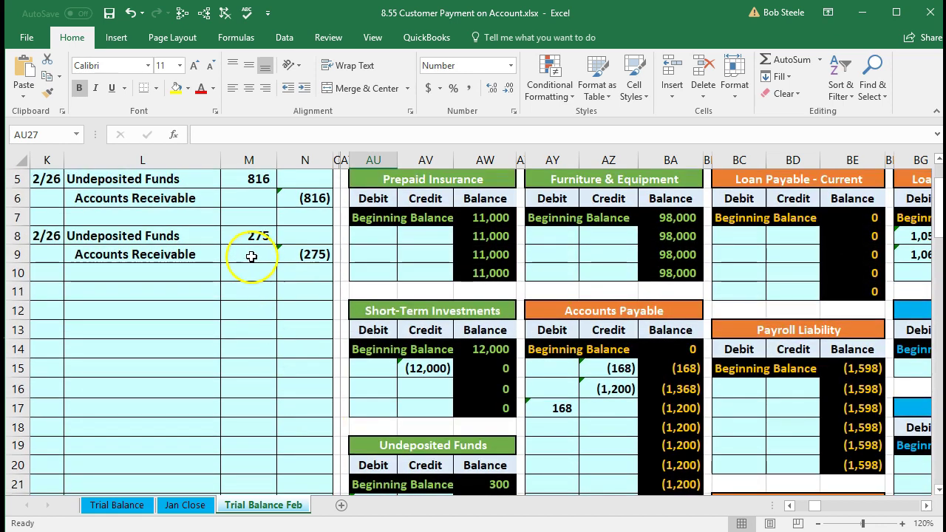
pyautogui.scroll(-4, 329, 330)
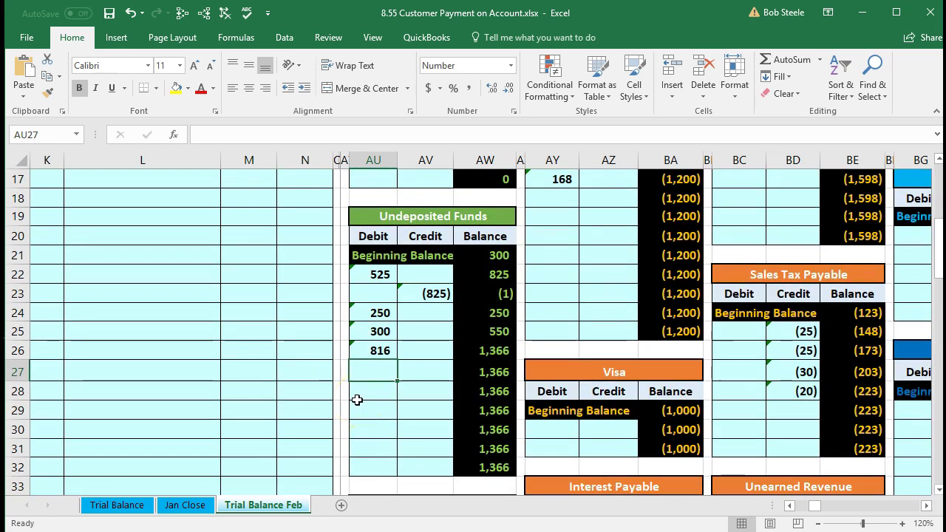
pyautogui.write('=')
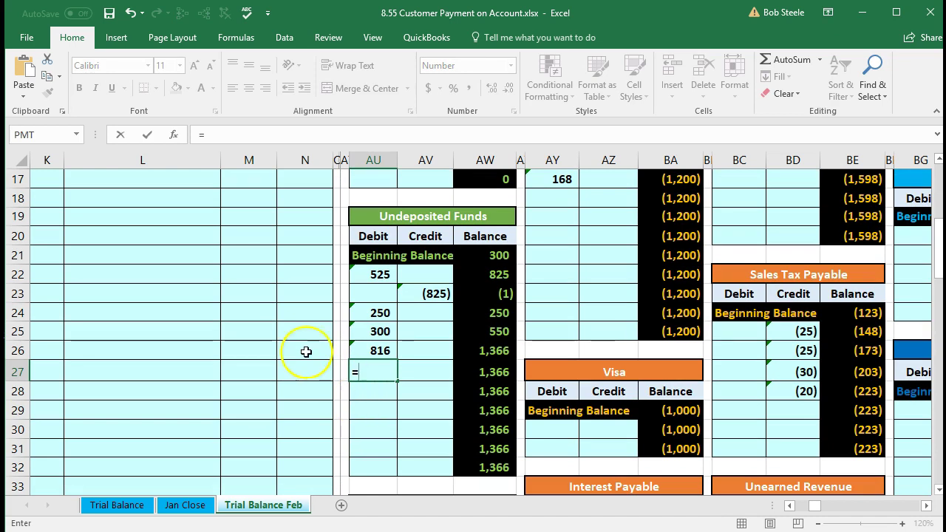
pyautogui.scroll(4, 306, 352)
pyautogui.click(251, 238)
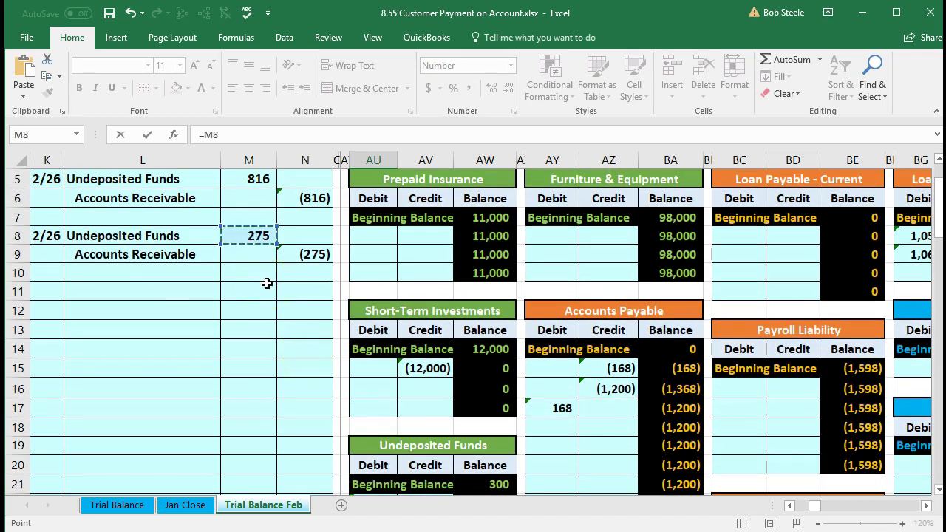
pyautogui.press('Return')
# Step: Check the Undeposited Funds balance in the ledger and trial balance, then review the total debits minus credits check in AK38
pyautogui.press('Right')
pyautogui.press('Right')
pyautogui.press('Up')
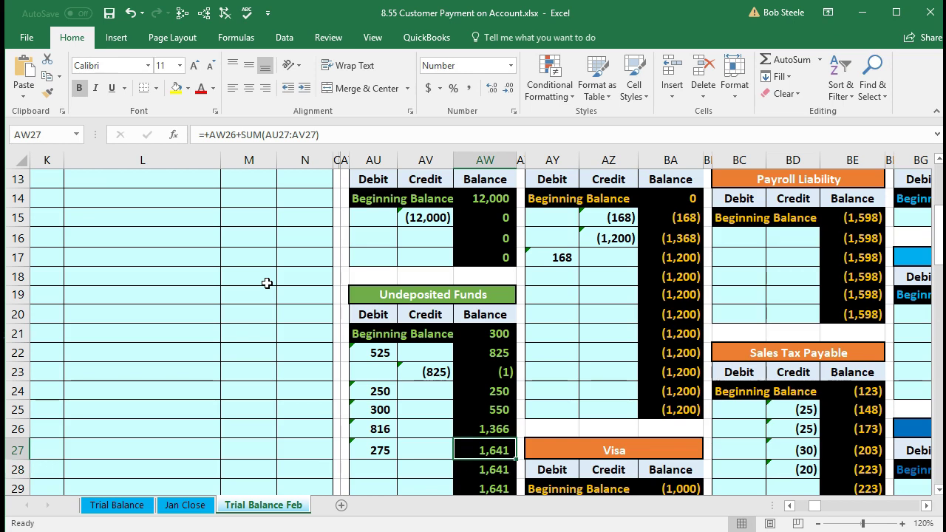
pyautogui.press('Left')
pyautogui.press('Left')
pyautogui.press('Left')
pyautogui.press('Left')
pyautogui.press('Left')
pyautogui.press('Left')
pyautogui.press('Left')
pyautogui.press('Left')
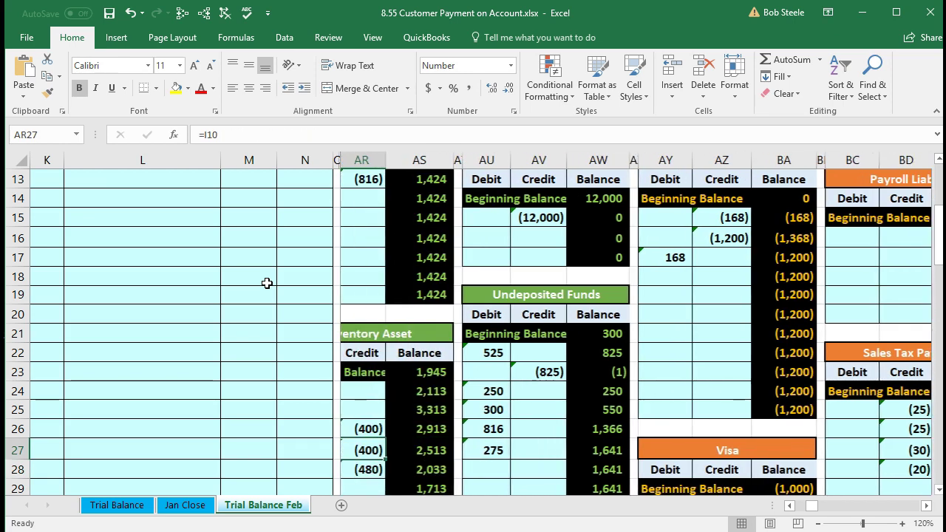
pyautogui.press('Left')
pyautogui.press('Left')
pyautogui.press('Left')
pyautogui.press('Left')
pyautogui.press('Left')
pyautogui.press('Left')
pyautogui.press('Left')
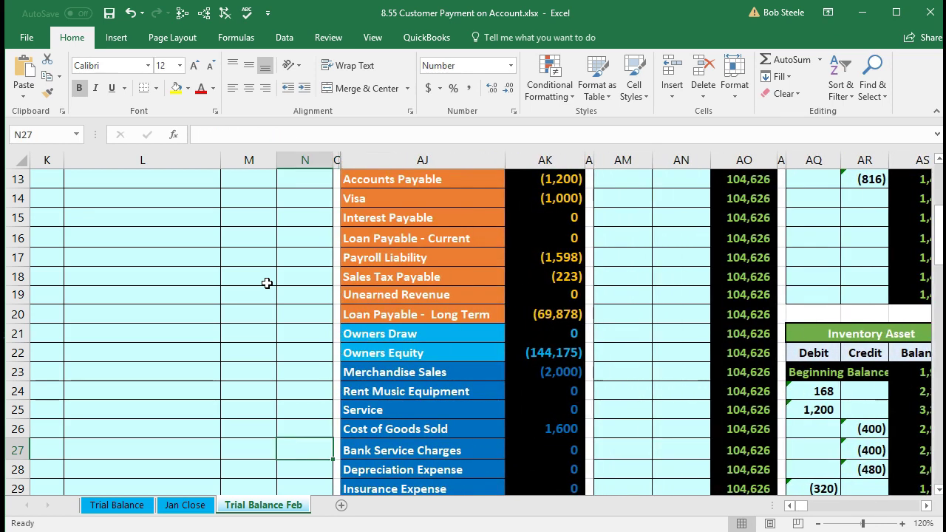
pyautogui.scroll(4, 267, 283)
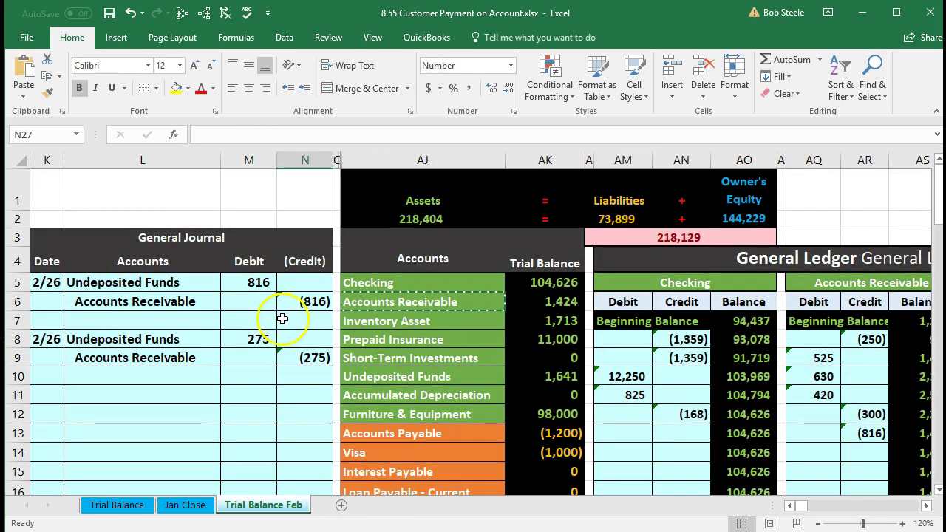
pyautogui.click(555, 322)
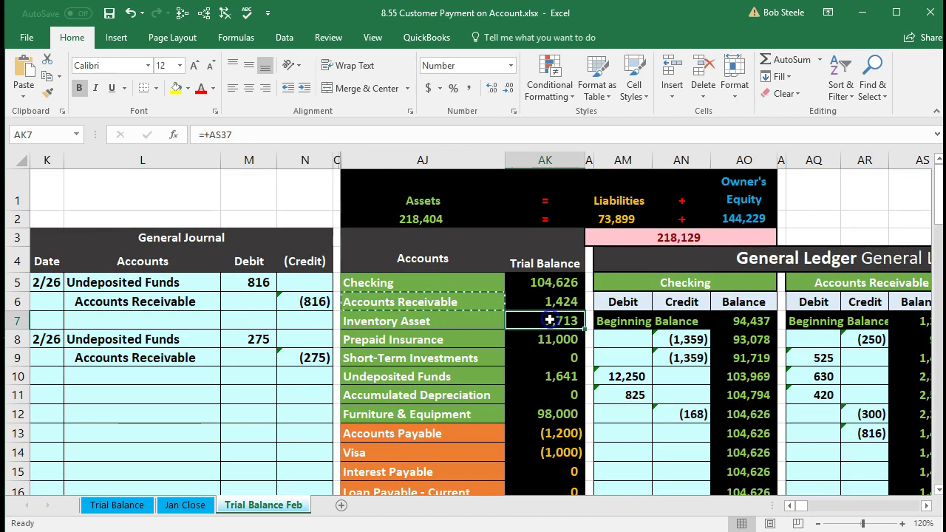
pyautogui.click(523, 383)
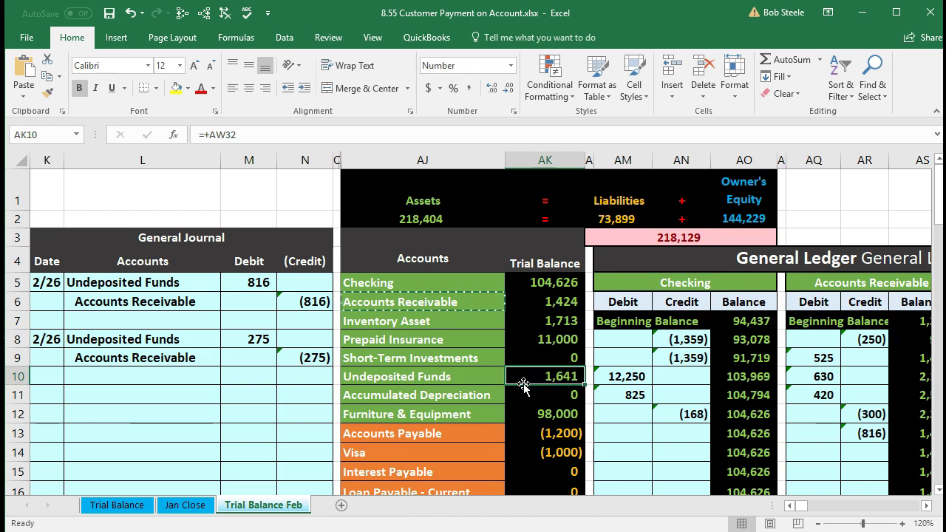
pyautogui.scroll(-8, 524, 385)
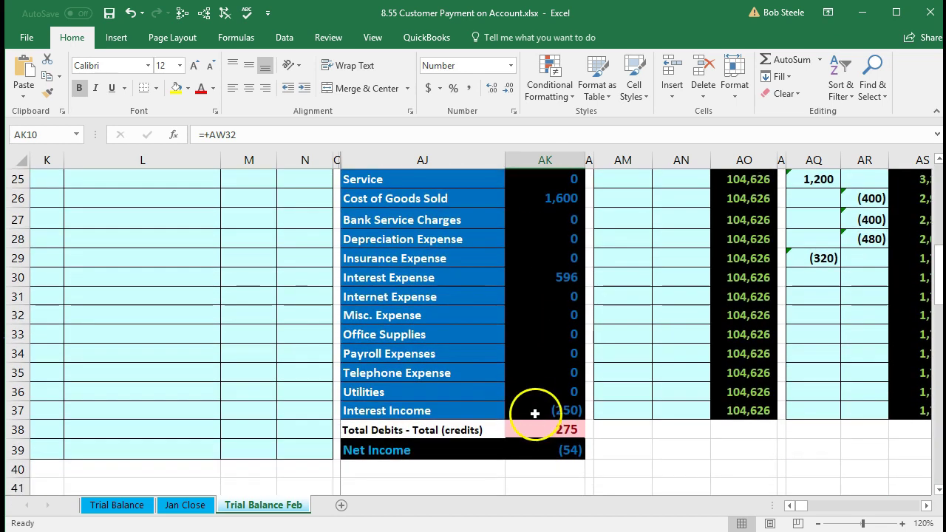
pyautogui.click(536, 430)
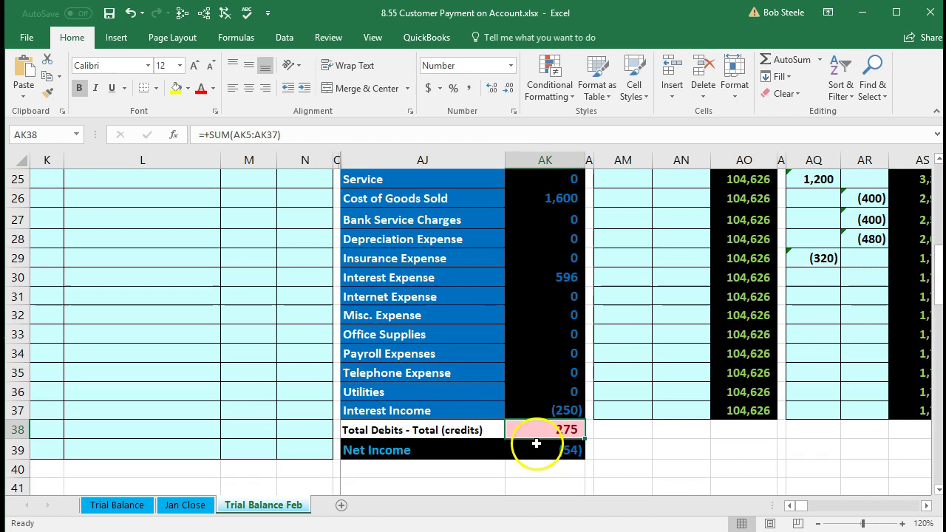
pyautogui.doubleClick(539, 450)
pyautogui.press('Return')
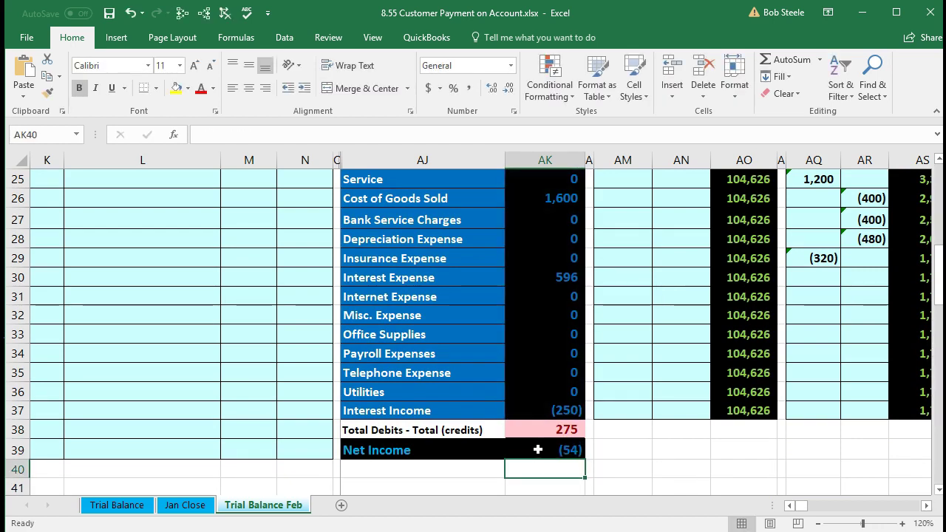
pyautogui.scroll(7, 275, 407)
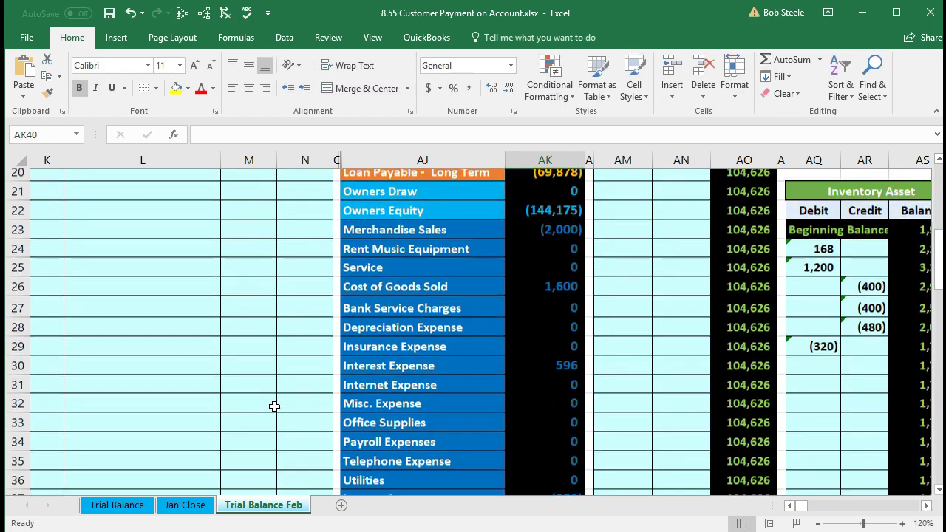
pyautogui.scroll(2, 274, 407)
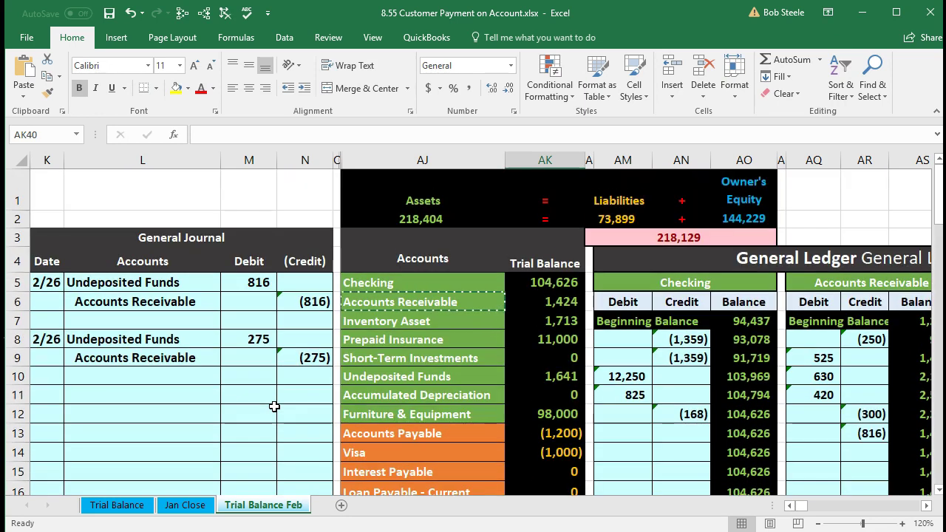
# Step: Post the 275 credit to the Accounts Receivable ledger by linking AR14 to journal cell N9 with =N9
pyautogui.moveTo(177, 362); pyautogui.dragTo(284, 358)
pyautogui.moveTo(420, 302); pyautogui.dragTo(534, 301)
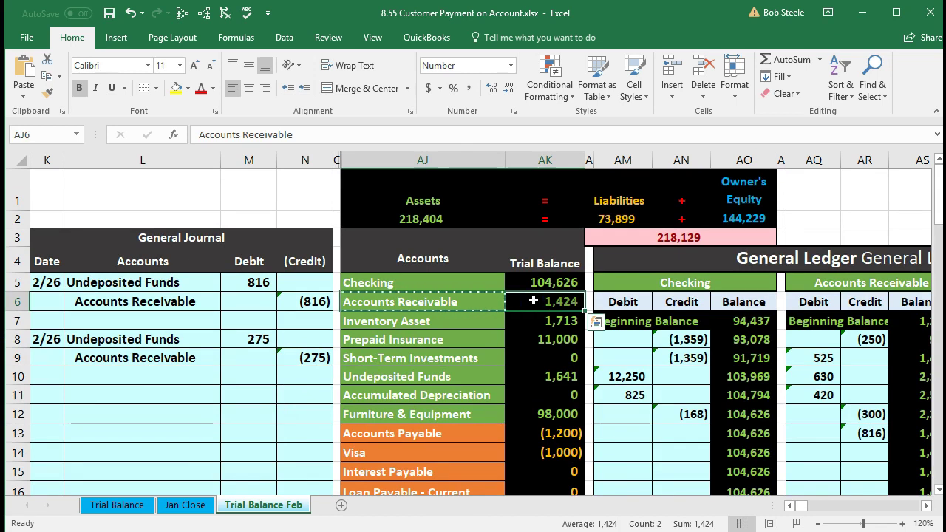
pyautogui.press('Right')
pyautogui.press('Right')
pyautogui.press('Right')
pyautogui.press('Right')
pyautogui.press('Right')
pyautogui.press('Right')
pyautogui.press('Right')
pyautogui.press('Right')
pyautogui.press('Right')
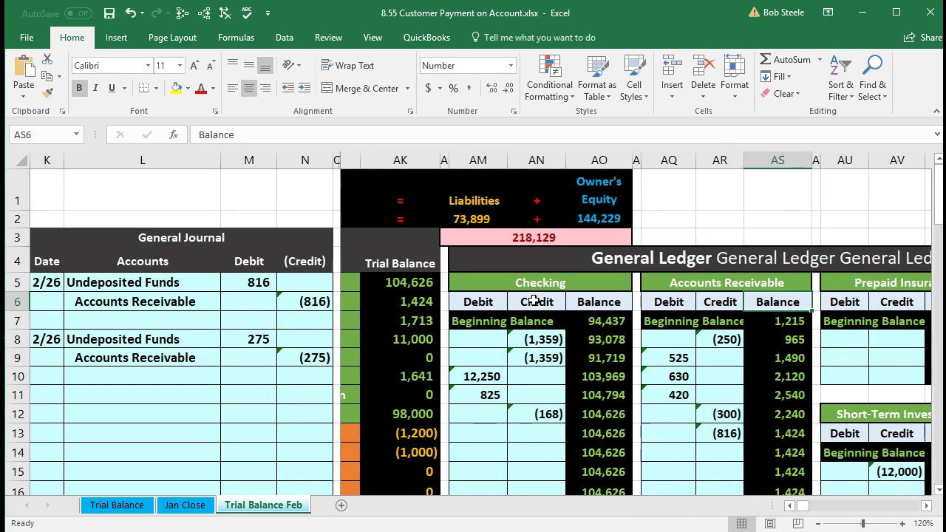
pyautogui.press('Right')
pyautogui.press('Right')
pyautogui.press('Right')
pyautogui.press('Right')
pyautogui.press('Right')
pyautogui.press('Right')
pyautogui.press('Right')
pyautogui.press('Left')
pyautogui.press('Left')
pyautogui.press('Left')
pyautogui.press('Left')
pyautogui.press('Left')
pyautogui.press('Left')
pyautogui.press('Left')
pyautogui.press('Left')
pyautogui.press('Down')
pyautogui.press('Down')
pyautogui.press('Down')
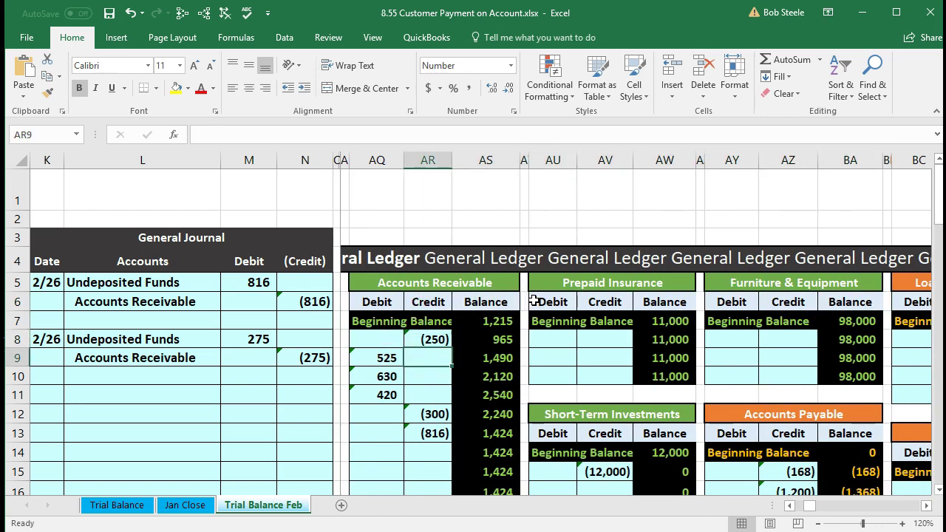
pyautogui.press('Down')
pyautogui.press('Down')
pyautogui.press('Down')
pyautogui.press('Down')
pyautogui.press('Down')
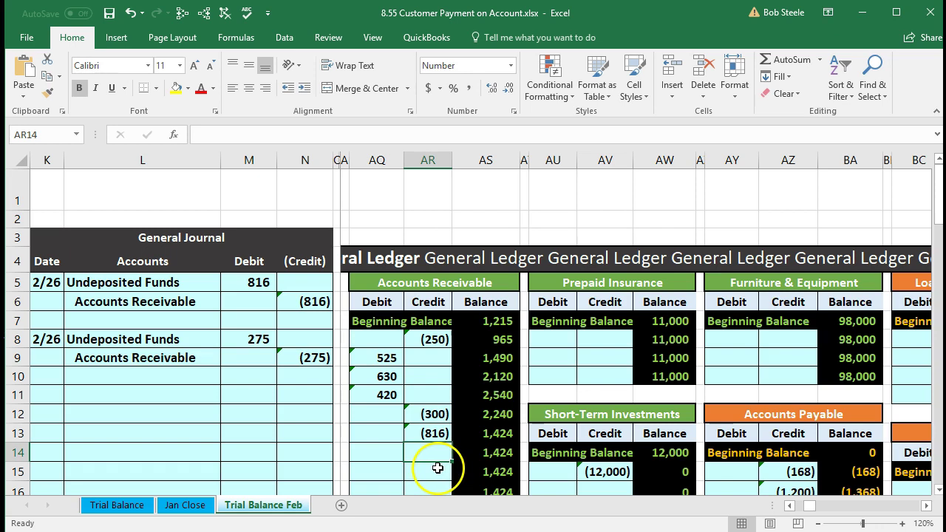
pyautogui.write('=')
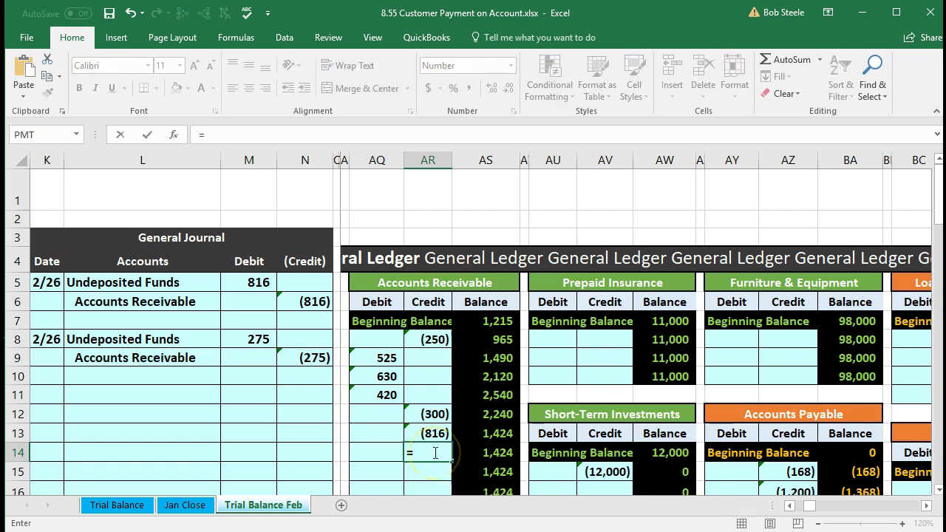
pyautogui.click(305, 360)
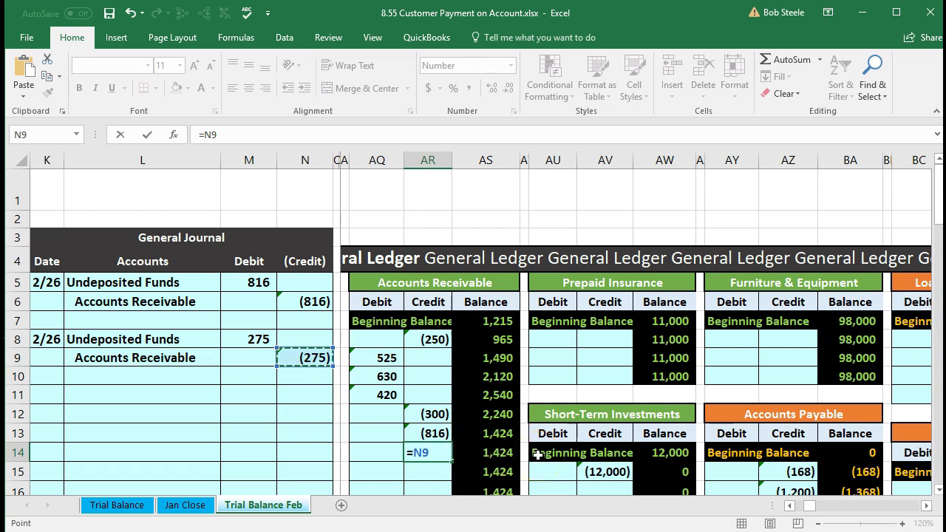
pyautogui.press('Return')
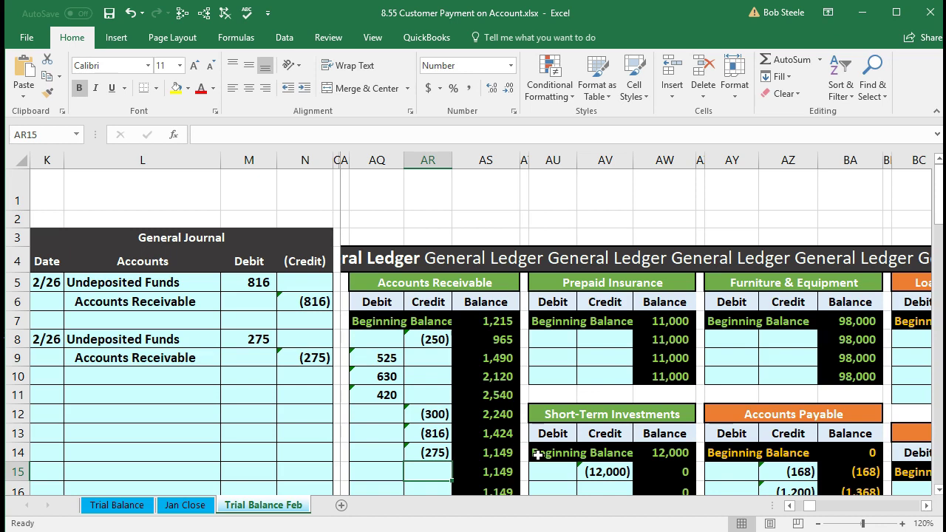
# Step: Return to the trial balance and check the Accounts Receivable balance in AK6 and whether the accounting equation balances
pyautogui.press('Left')
pyautogui.press('Left')
pyautogui.press('Left')
pyautogui.press('Left')
pyautogui.press('Left')
pyautogui.press('Left')
pyautogui.press('Left')
pyautogui.press('Left')
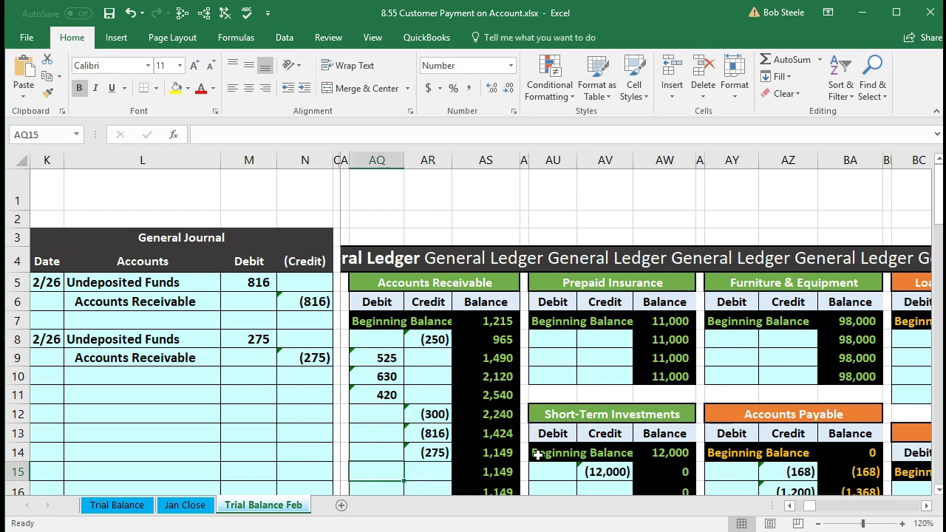
pyautogui.press('Left')
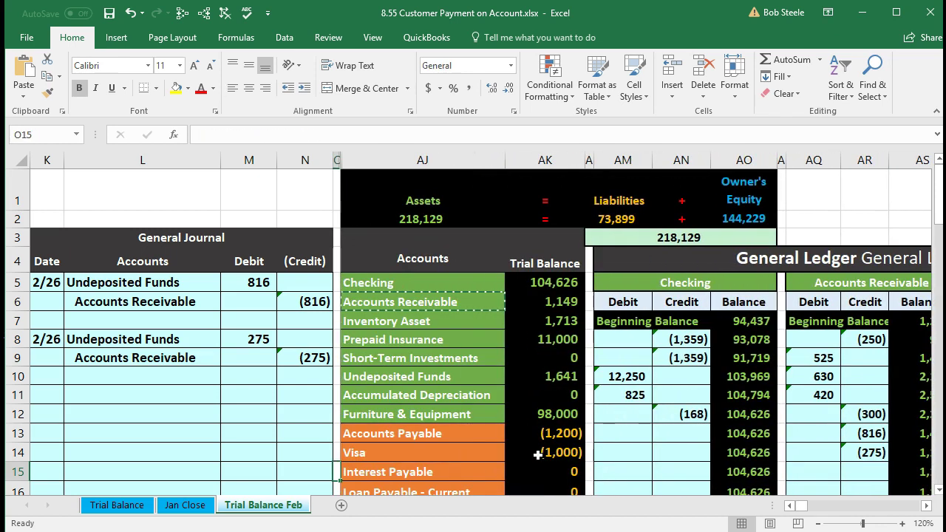
pyautogui.click(556, 304)
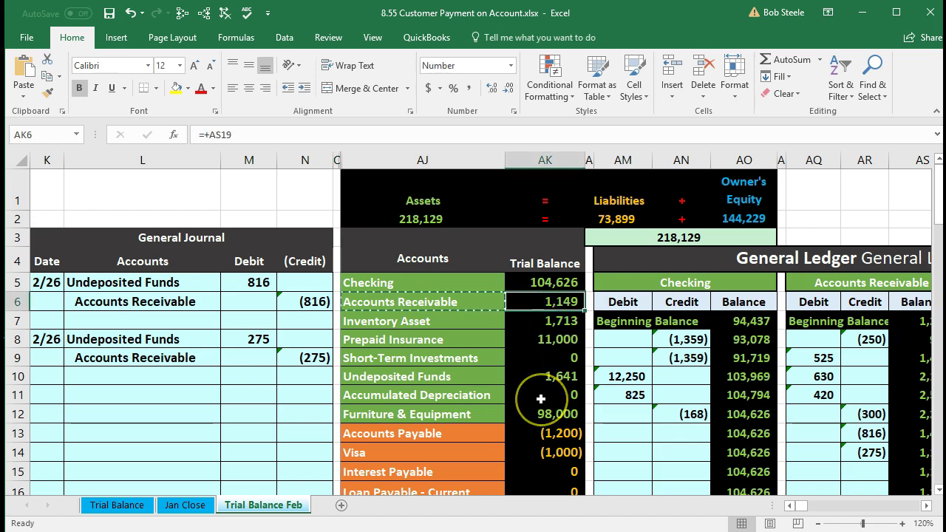
# Step: Check the total debits minus credits in AK38 and the net income in AK39 of the trial balance
pyautogui.scroll(-5, 541, 397)
pyautogui.scroll(-3, 541, 399)
pyautogui.click(534, 426)
pyautogui.click(536, 449)
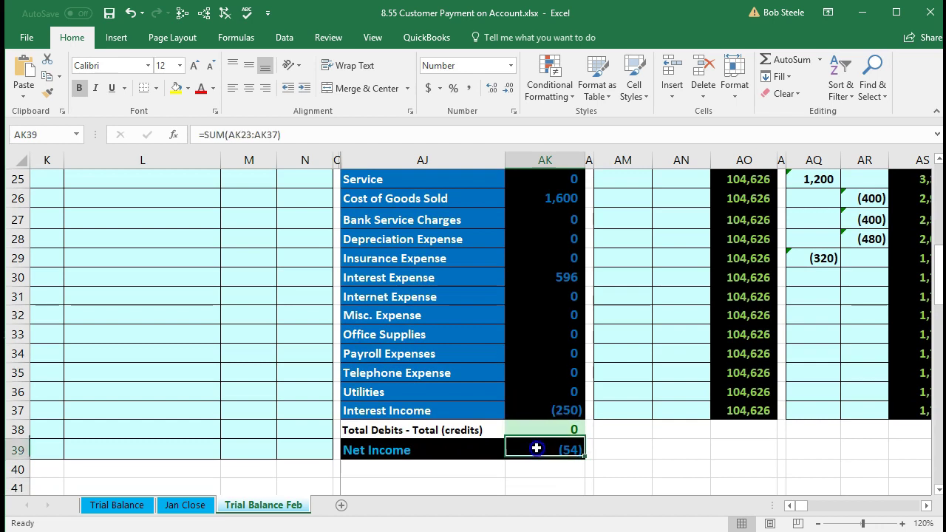
pyautogui.scroll(-1, 537, 449)
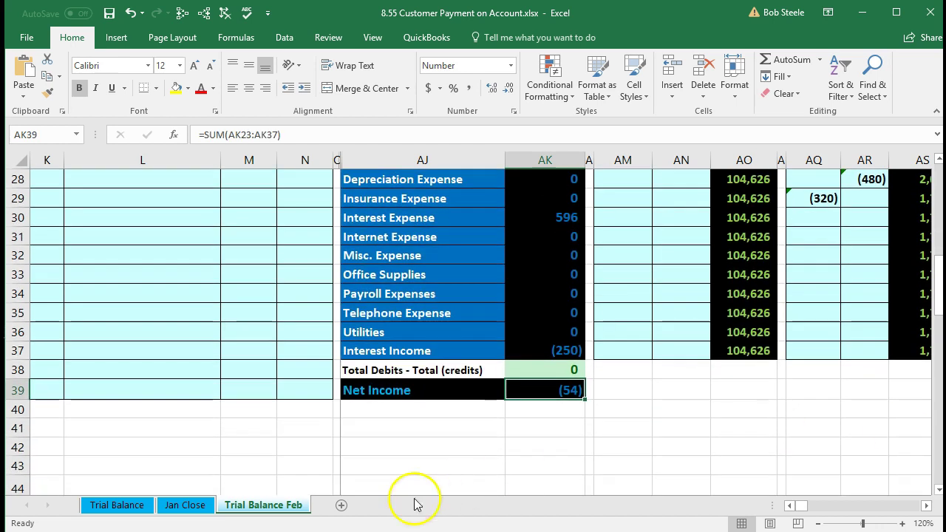
pyautogui.scroll(9, 397, 372)
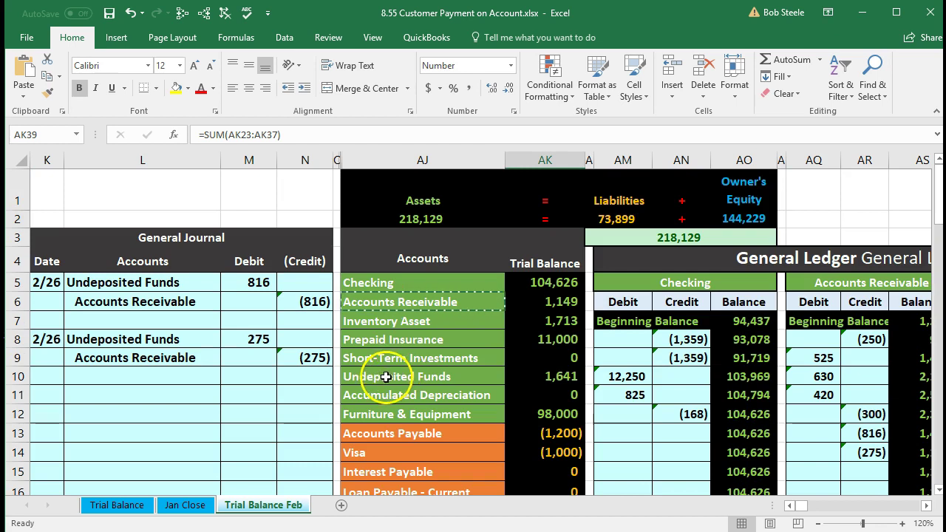
# Step: Review the Undeposited Funds account and its balance in AK10 of the trial balance
pyautogui.click(380, 378)
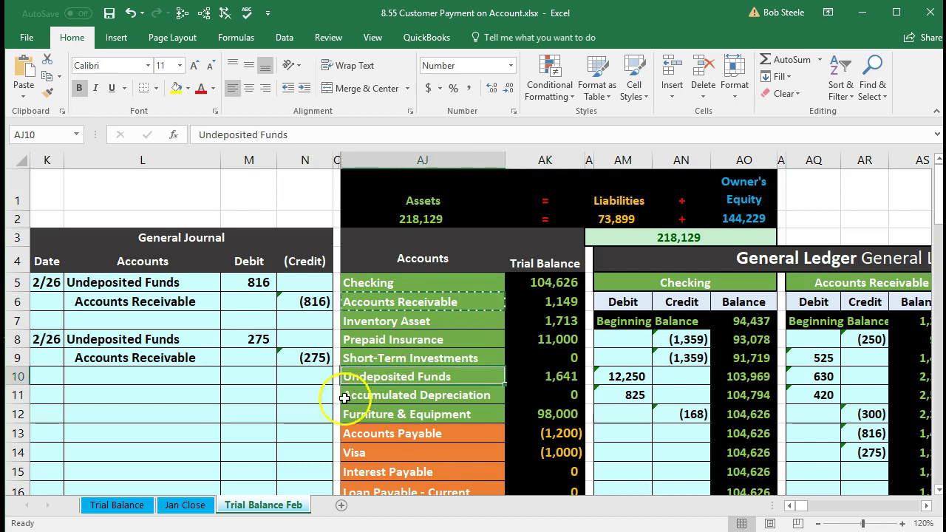
pyautogui.click(522, 383)
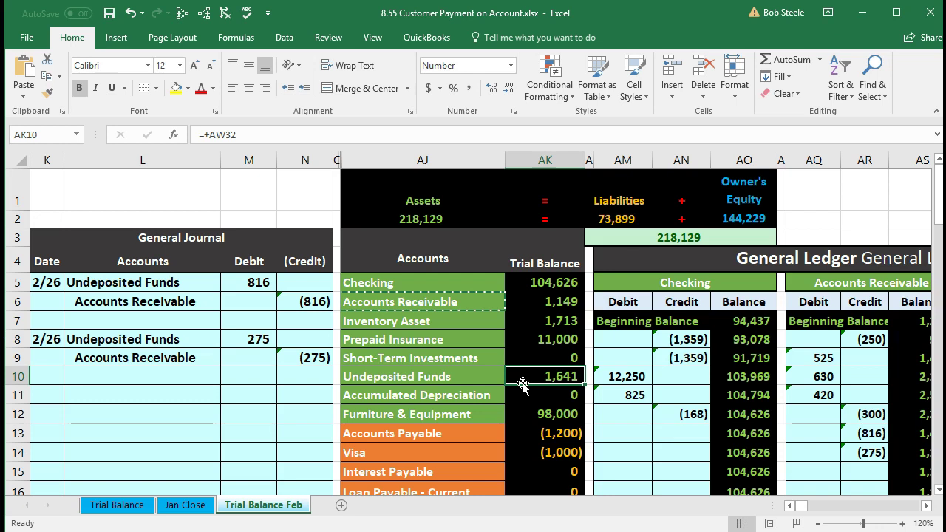
pyautogui.click(453, 378)
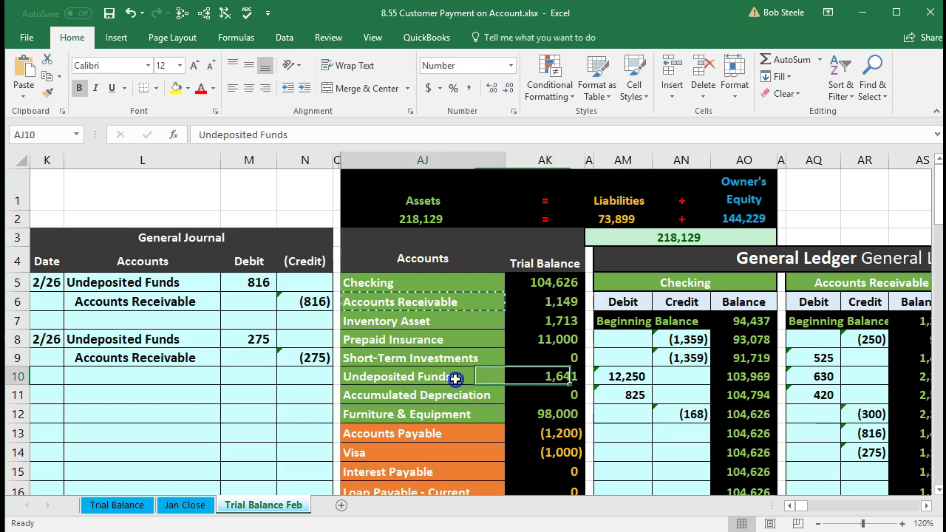
pyautogui.click(450, 402)
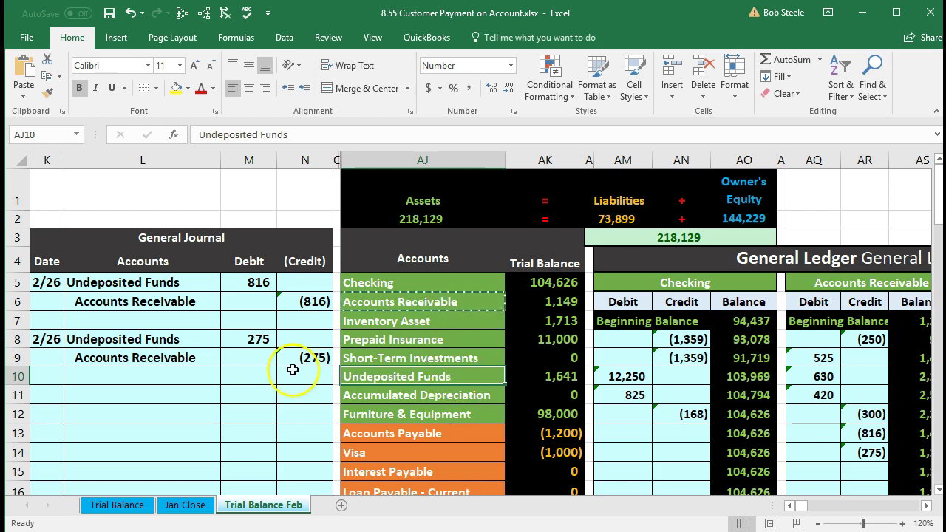
# Step: Date a new general journal entry 2/26 in cell K11
pyautogui.click(53, 391)
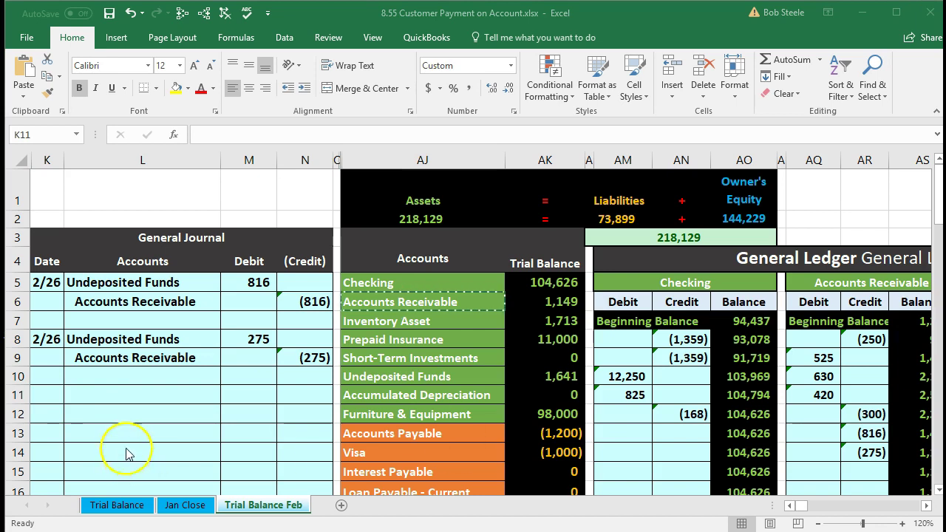
pyautogui.click(53, 388)
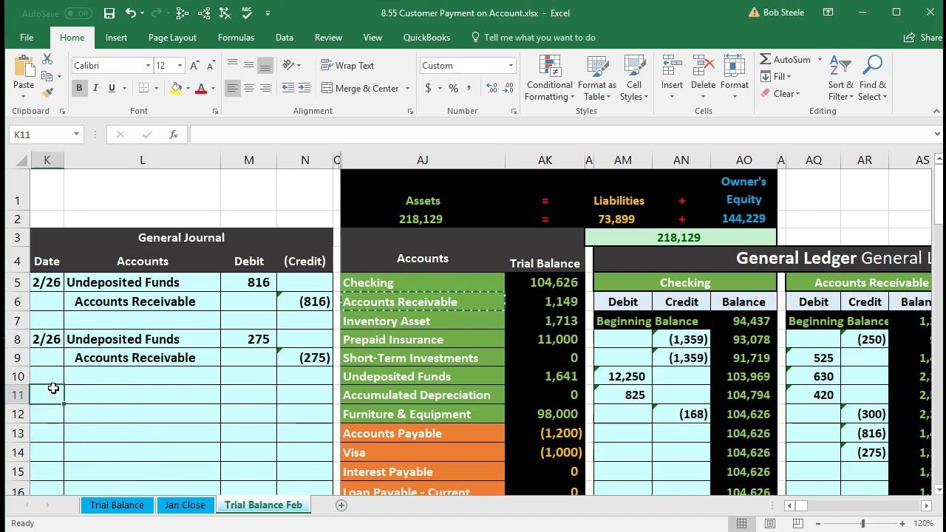
pyautogui.write('2/26')
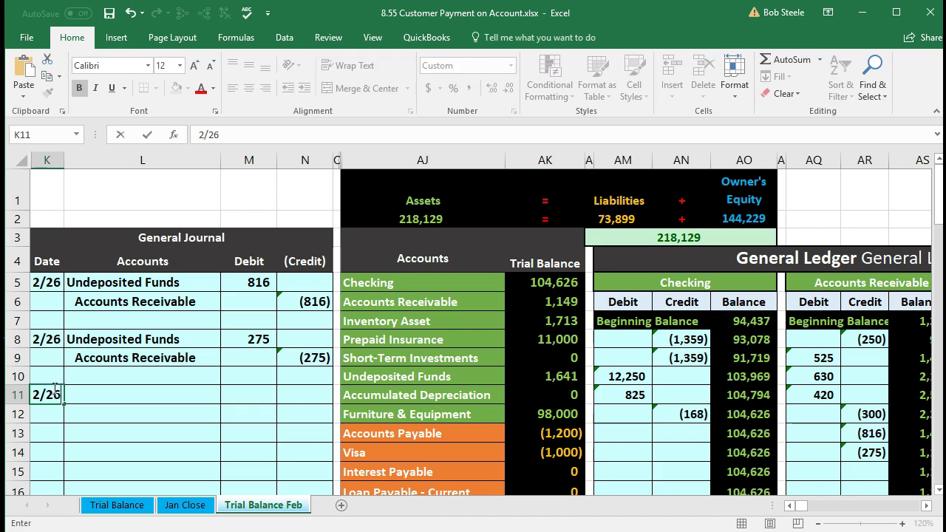
pyautogui.press('Return')
# Step: Copy the Checking account name from AJ5 of the trial balance and paste only its value into journal cell L11
pyautogui.click(96, 388)
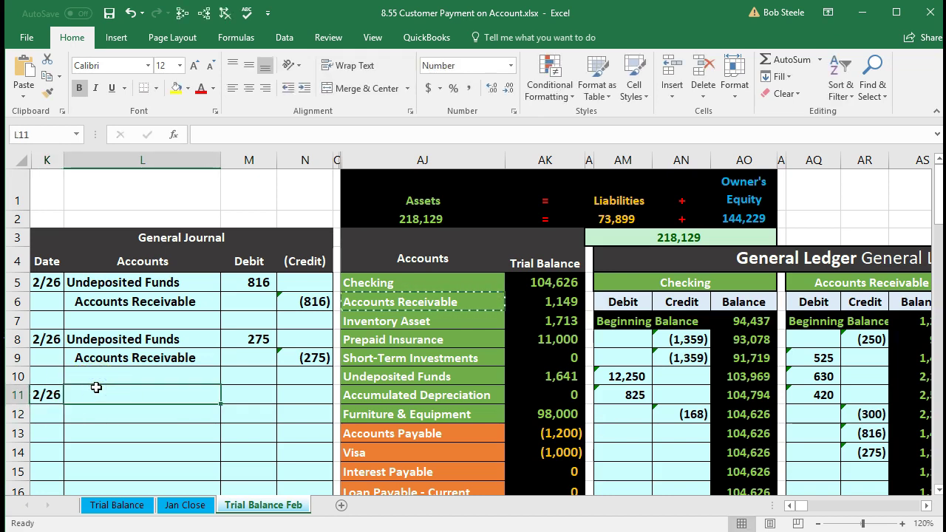
pyautogui.click(427, 376)
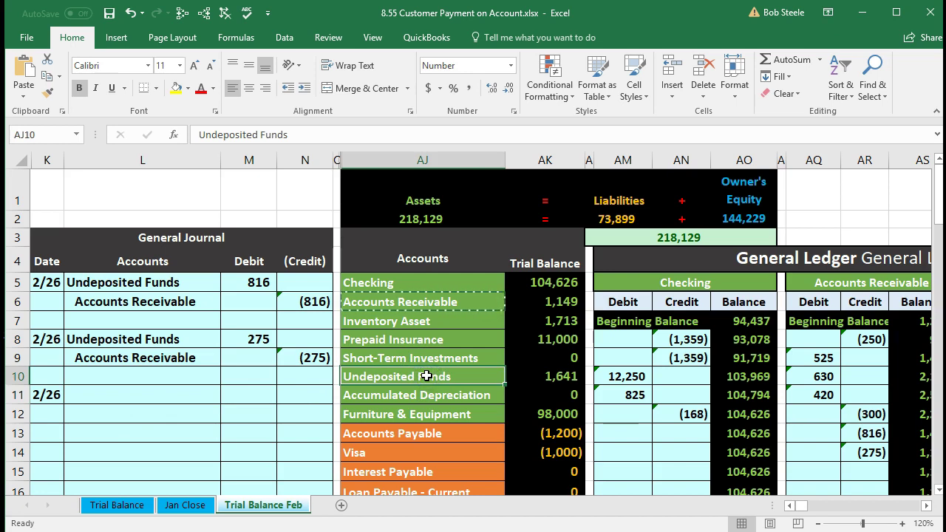
pyautogui.click(417, 285)
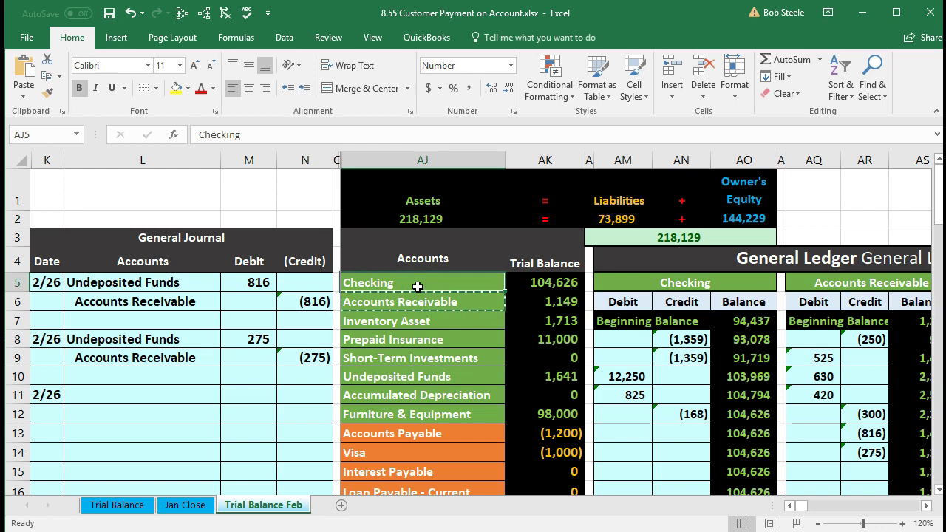
pyautogui.moveTo(418, 287); pyautogui.dragTo(514, 284)
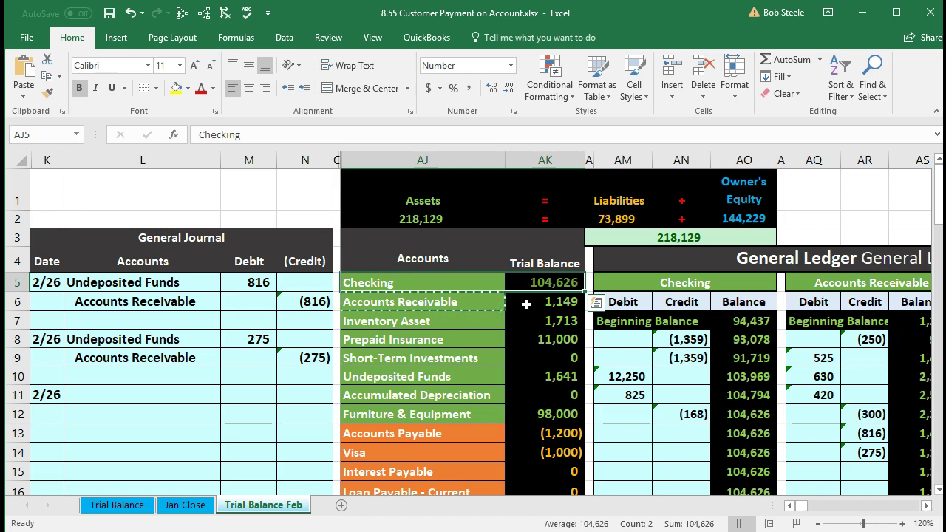
pyautogui.click(484, 283)
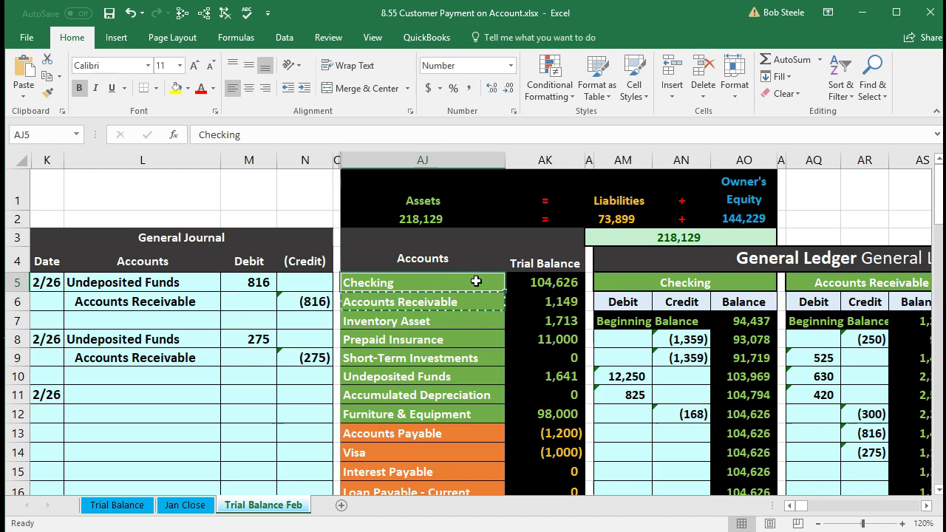
pyautogui.rightClick(476, 282)
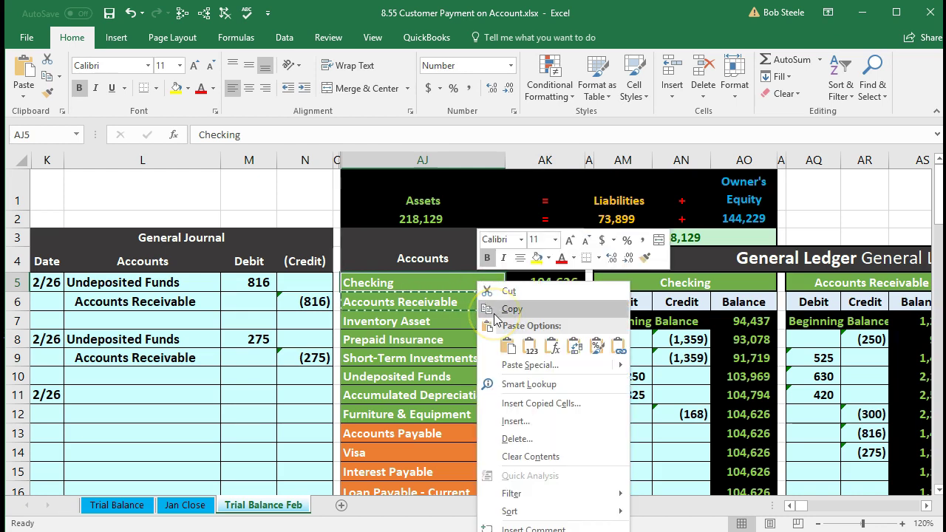
pyautogui.click(494, 310)
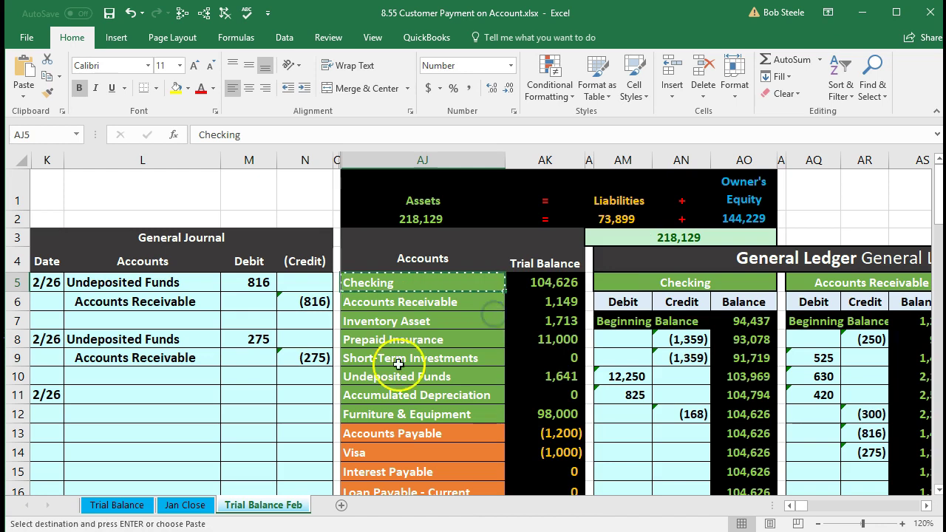
pyautogui.click(104, 395)
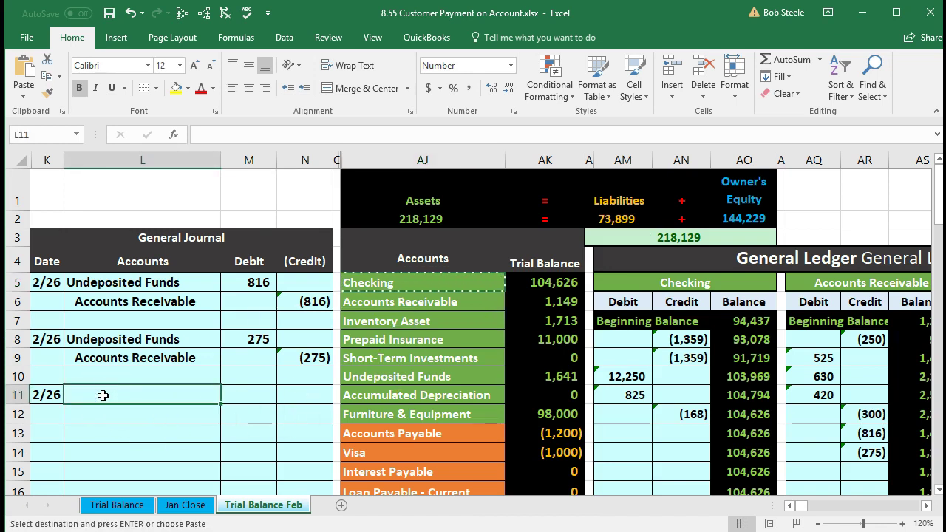
pyautogui.rightClick(103, 395)
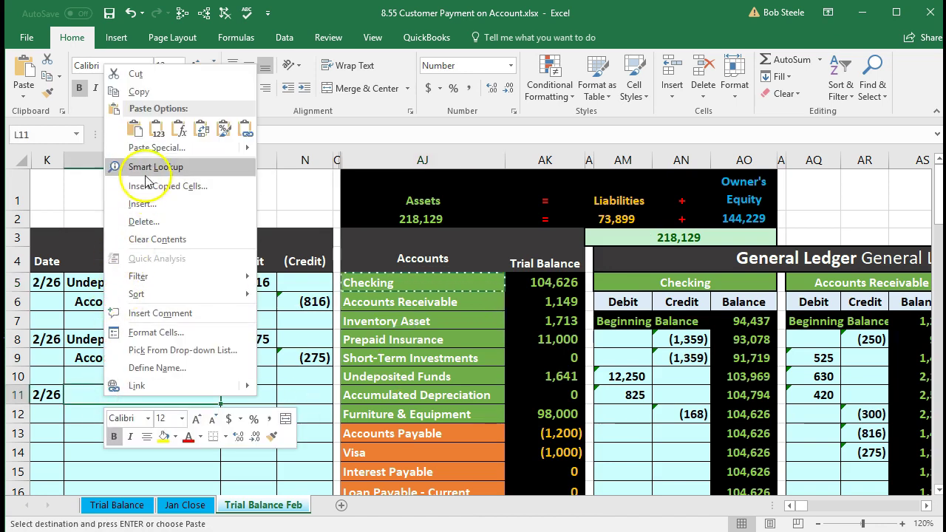
pyautogui.click(150, 136)
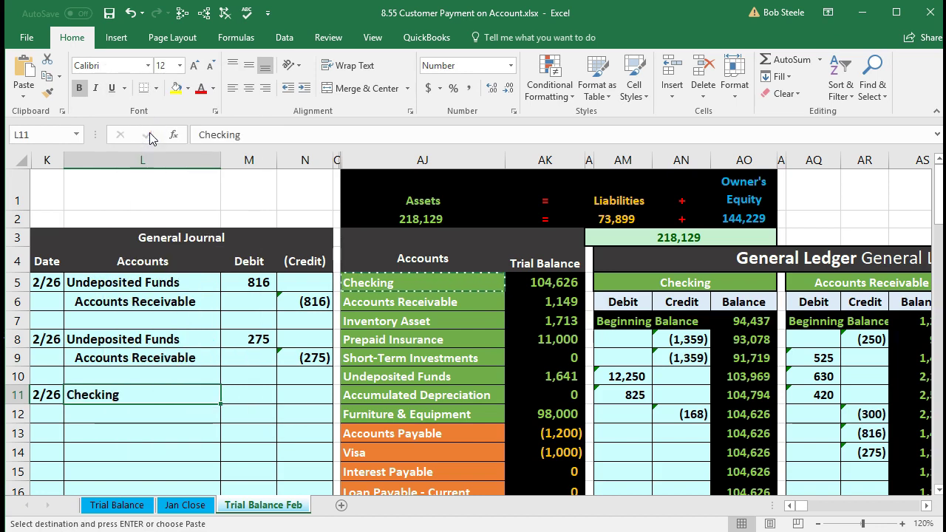
# Step: Copy the Undeposited Funds name from AJ10 into journal cell L12 as a value and indent it as the credit account
pyautogui.click(375, 371)
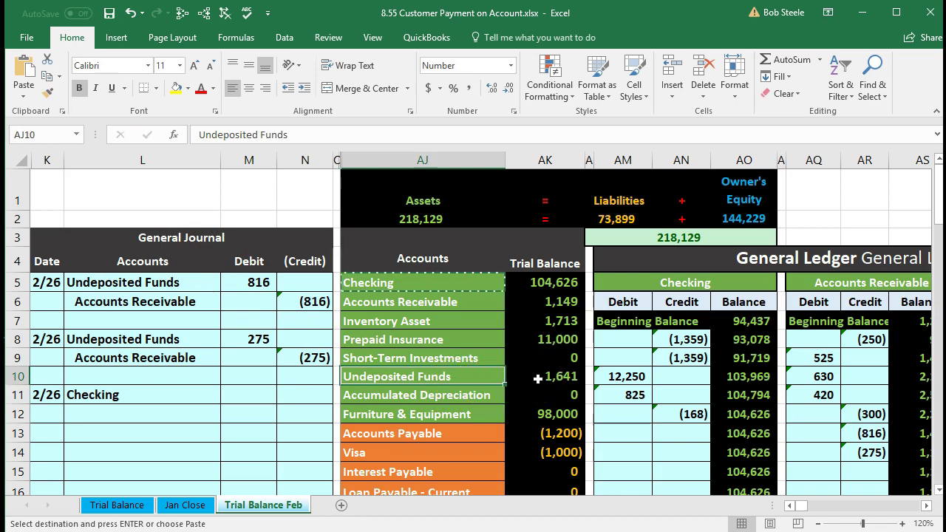
pyautogui.rightClick(459, 378)
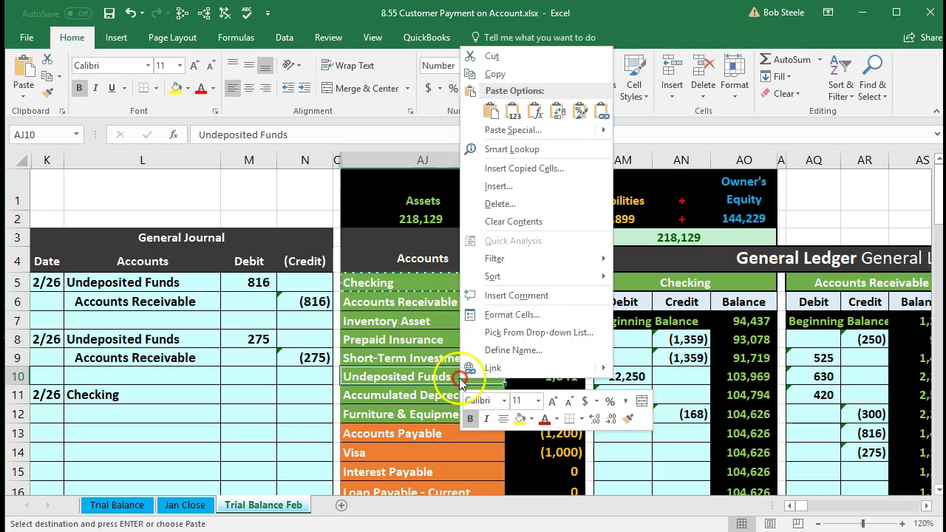
pyautogui.click(481, 77)
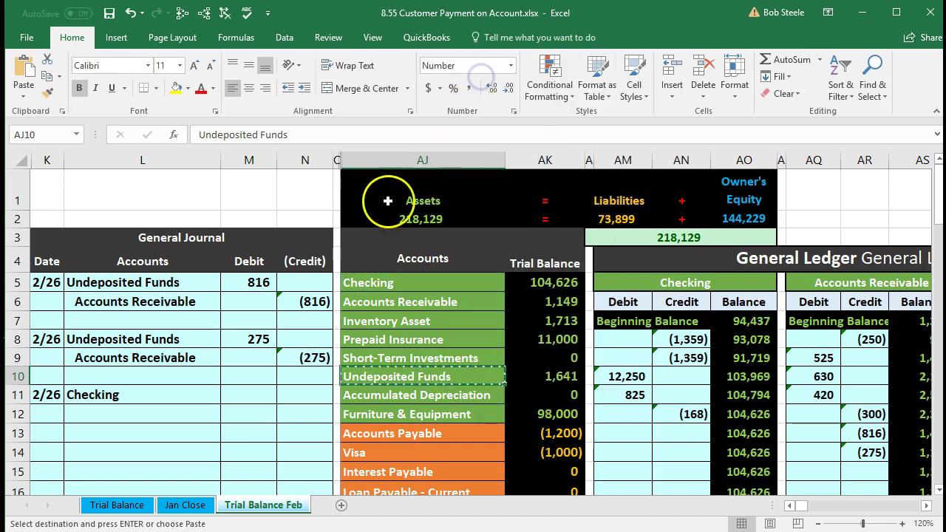
pyautogui.click(84, 416)
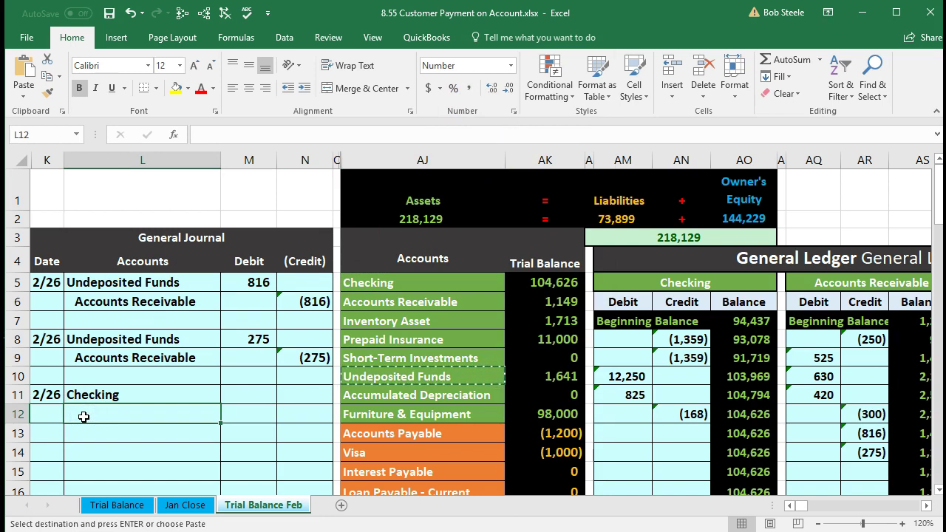
pyautogui.rightClick(84, 417)
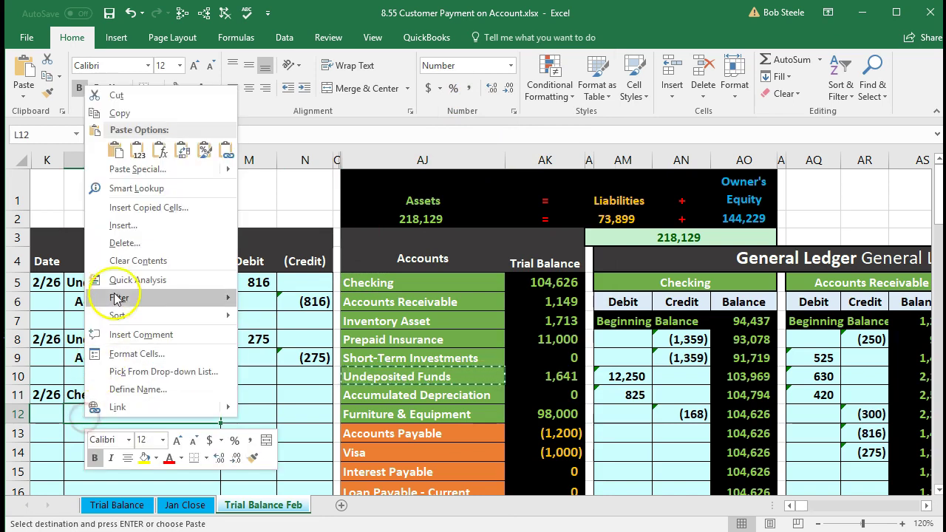
pyautogui.click(135, 157)
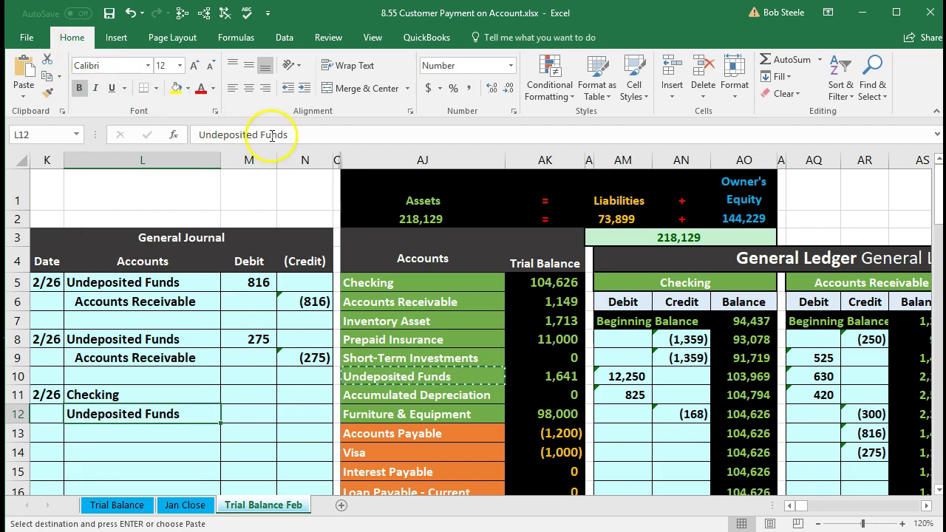
pyautogui.click(306, 92)
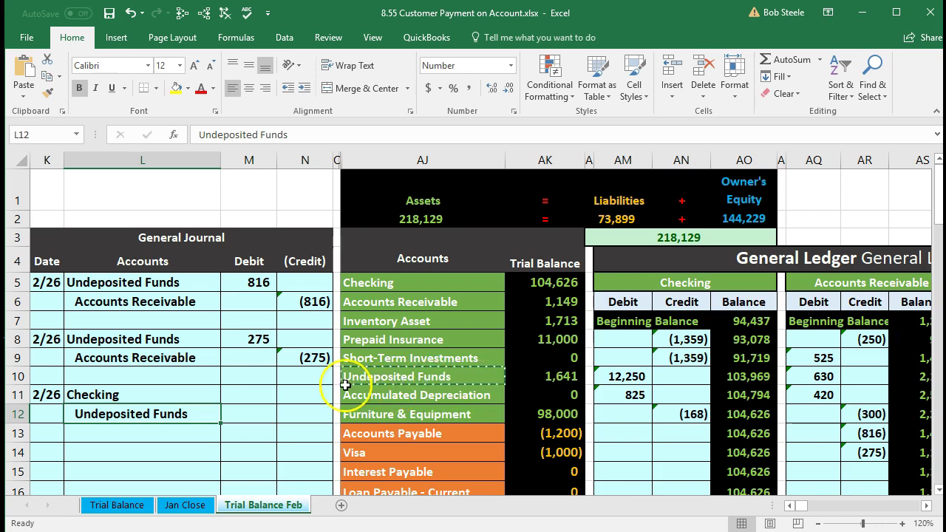
# Step: Enter a 1641 debit for Checking in M11 and credit Undeposited Funds in N12 with the negative of M11
pyautogui.click(253, 393)
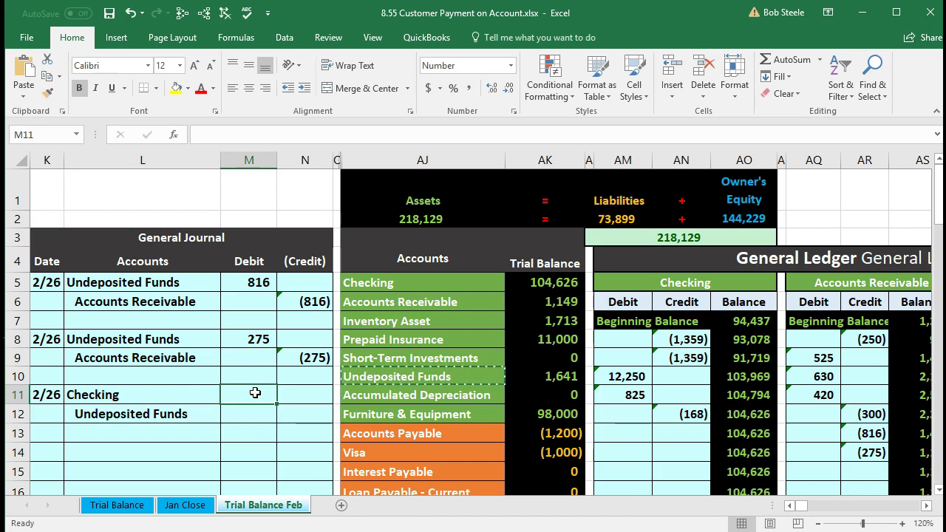
pyautogui.write('1641')
pyautogui.press('Return')
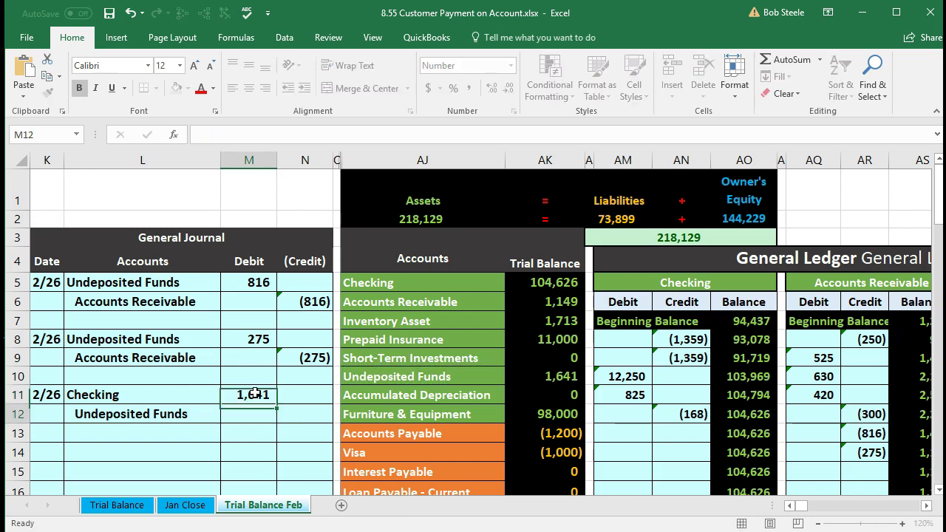
pyautogui.press('Tab')
pyautogui.write('-')
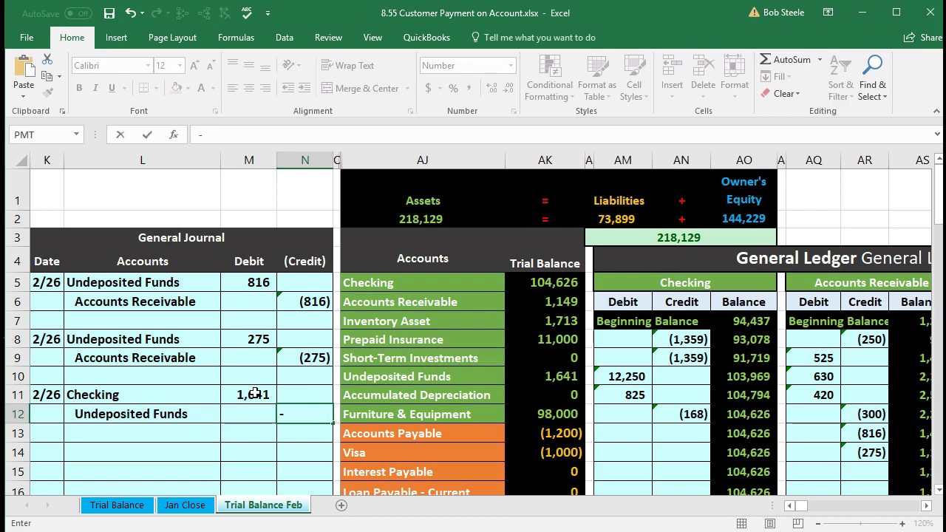
pyautogui.click(254, 394)
pyautogui.press('Return')
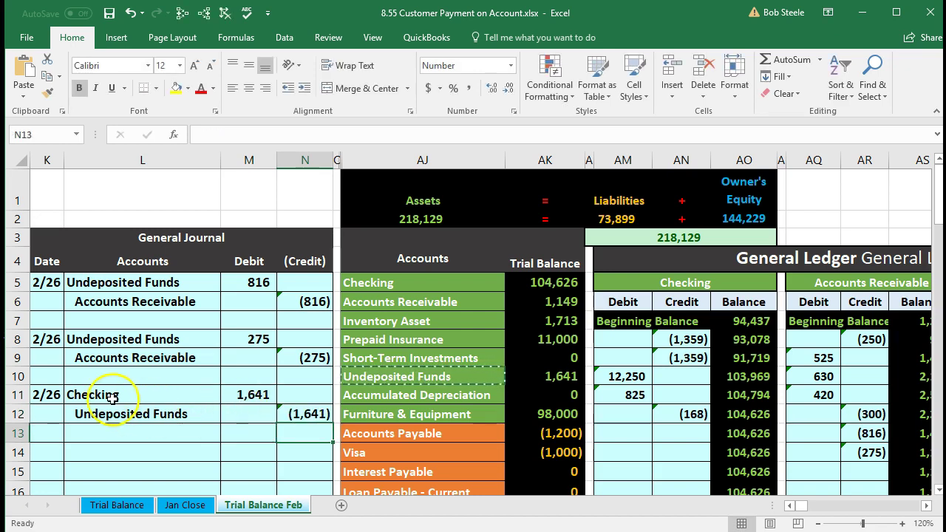
# Step: Post the Checking debit to the general ledger by linking AM13 to journal cell M11, and check the Checking balances
pyautogui.click(189, 392)
pyautogui.moveTo(189, 392); pyautogui.dragTo(235, 392)
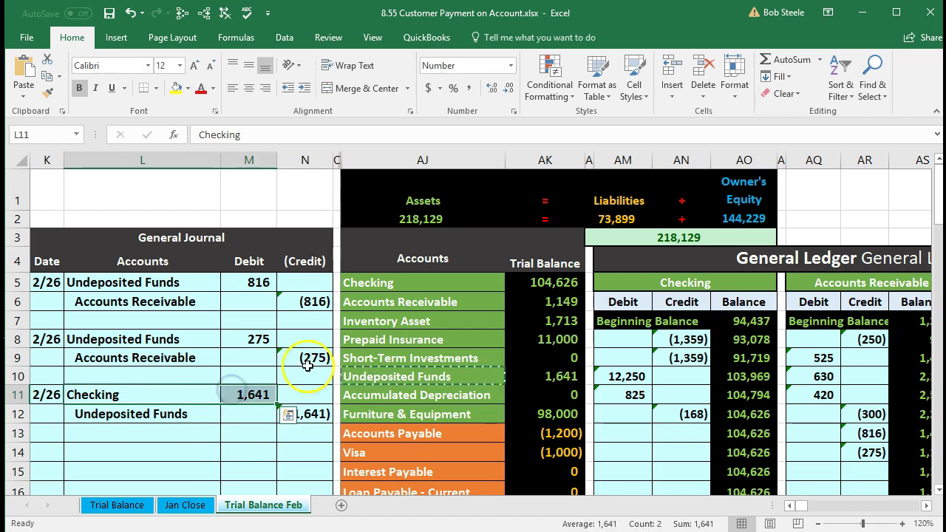
pyautogui.click(388, 281)
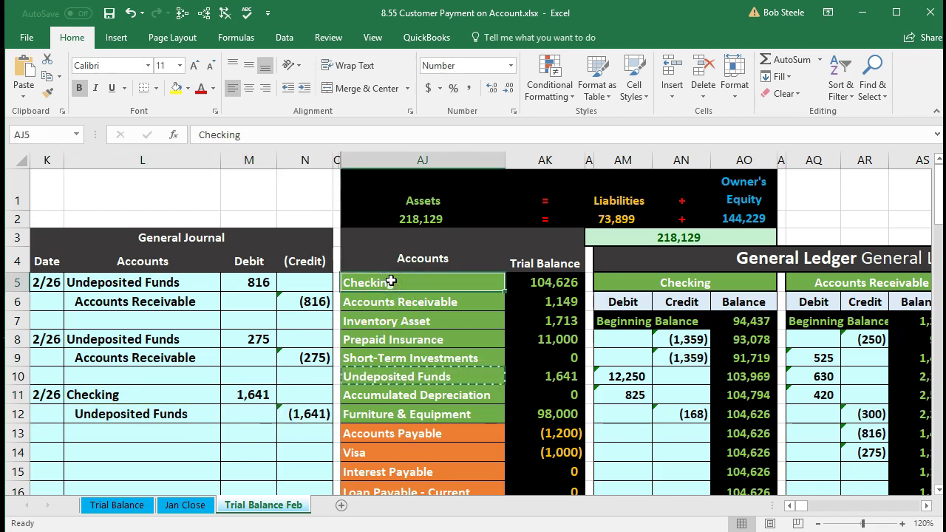
pyautogui.click(616, 428)
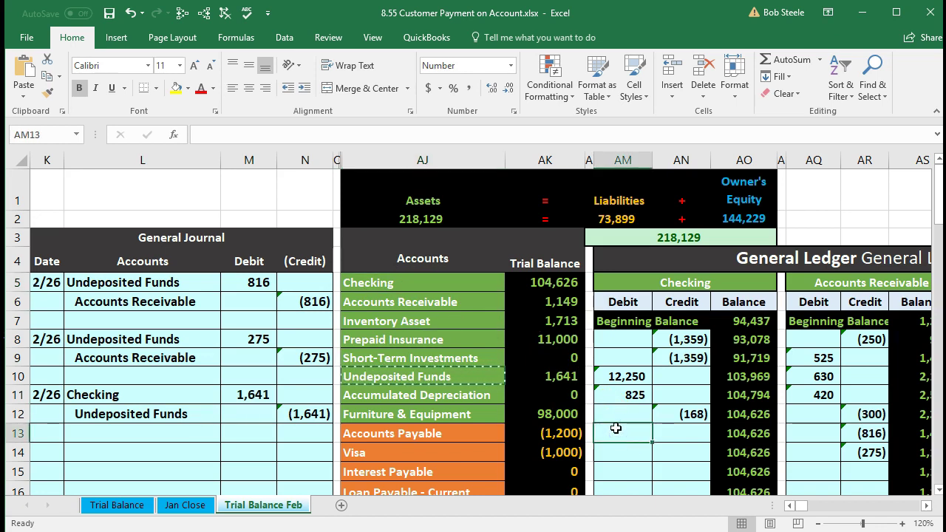
pyautogui.click(624, 454)
pyautogui.write('=')
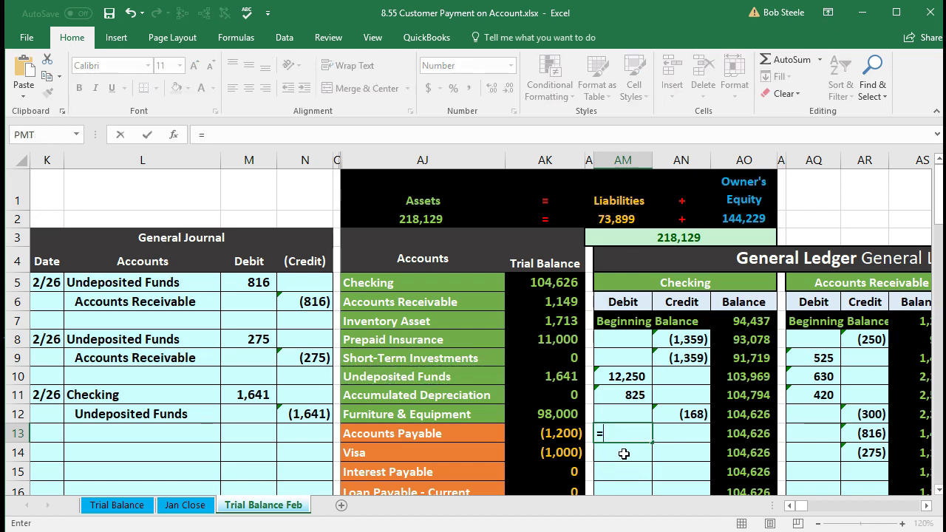
pyautogui.click(250, 395)
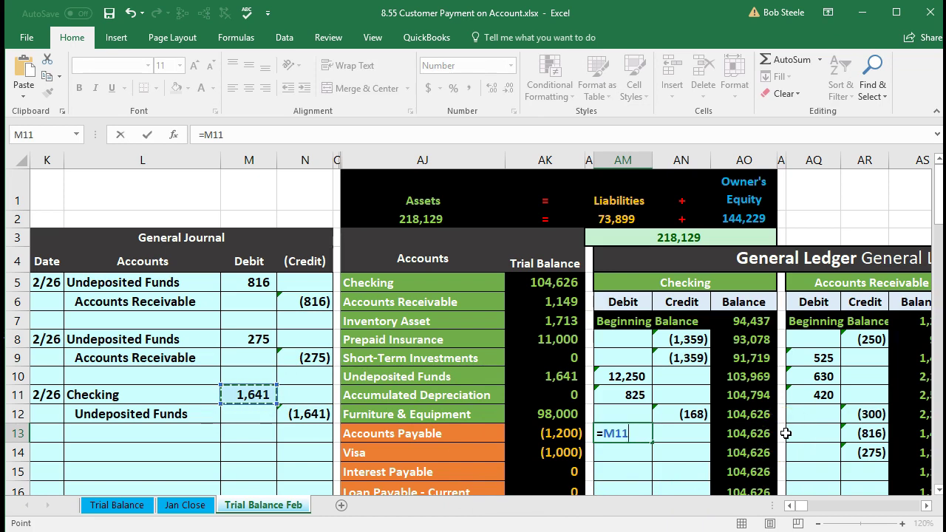
pyautogui.press('Return')
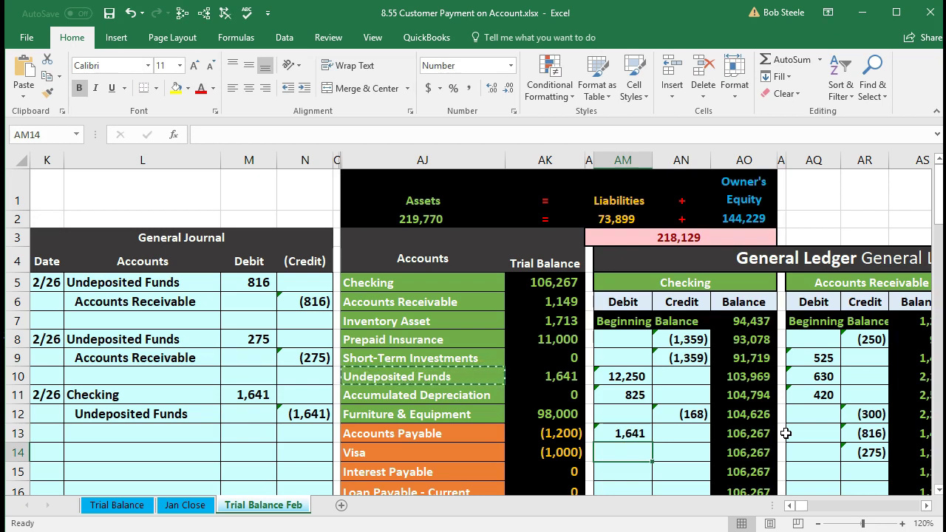
pyautogui.click(731, 433)
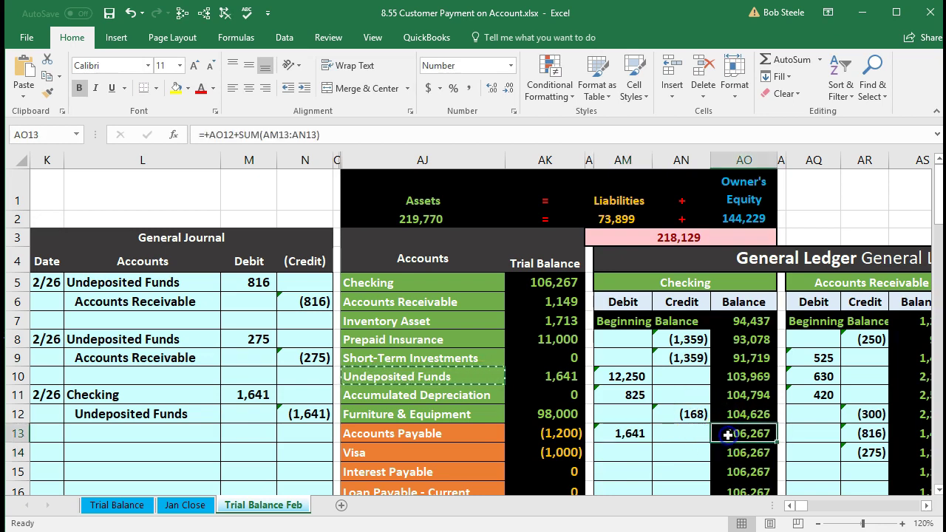
pyautogui.click(535, 283)
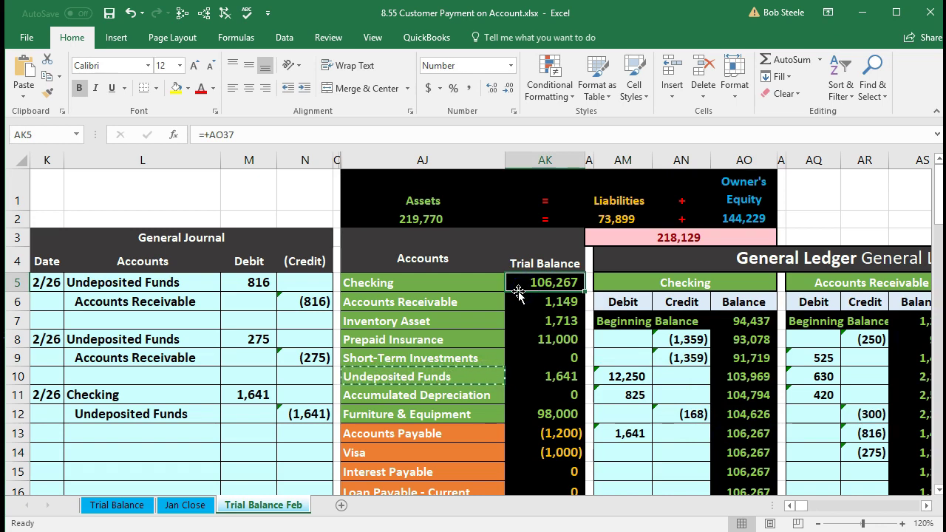
# Step: Post the Undeposited Funds credit to its general ledger account by linking AV28 to journal cell N12
pyautogui.moveTo(196, 414); pyautogui.dragTo(285, 412)
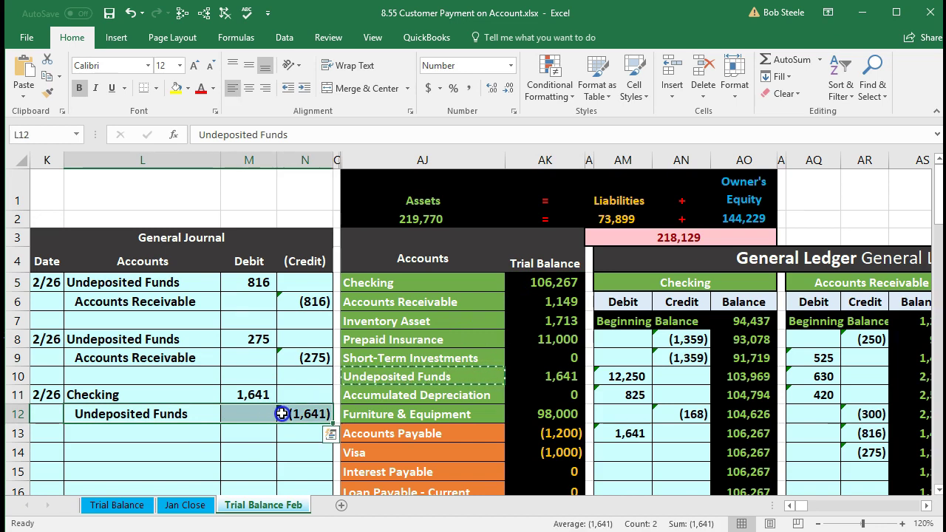
pyautogui.moveTo(386, 375); pyautogui.dragTo(542, 375)
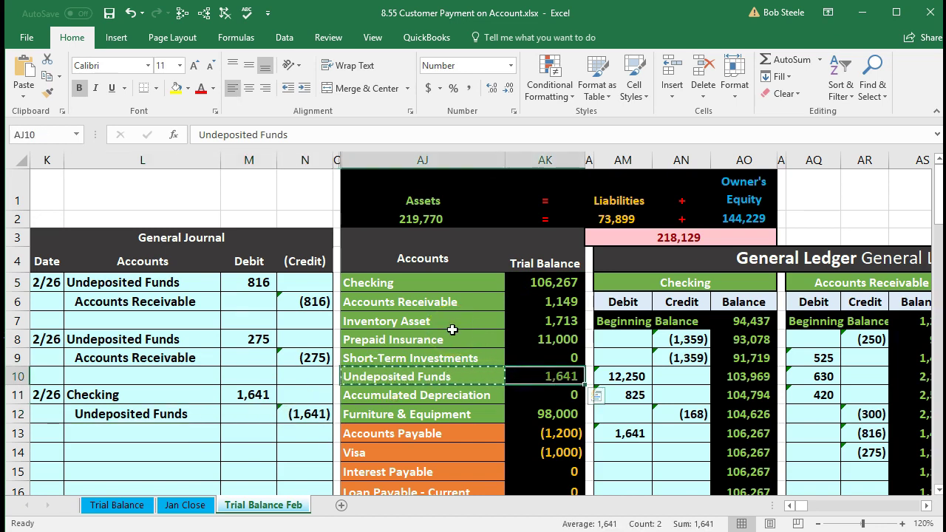
pyautogui.press('Right')
pyautogui.press('Right')
pyautogui.press('Right')
pyautogui.press('Right')
pyautogui.press('Right')
pyautogui.press('Right')
pyautogui.press('Right')
pyautogui.press('Right')
pyautogui.press('Right')
pyautogui.press('Right')
pyautogui.press('Right')
pyautogui.press('Right')
pyautogui.press('Right')
pyautogui.press('Right')
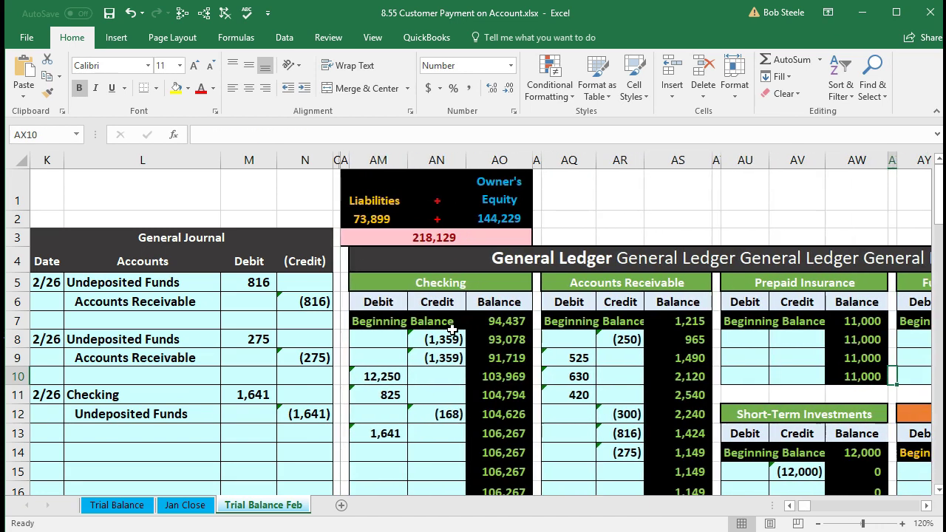
pyautogui.press('Right')
pyautogui.press('Right')
pyautogui.press('Right')
pyautogui.press('Right')
pyautogui.press('Right')
pyautogui.press('Right')
pyautogui.press('Right')
pyautogui.press('Left')
pyautogui.press('Left')
pyautogui.press('Left')
pyautogui.press('Left')
pyautogui.press('Left')
pyautogui.press('Left')
pyautogui.press('Left')
pyautogui.press('Left')
pyautogui.press('Down')
pyautogui.press('Down')
pyautogui.press('Down')
pyautogui.press('Down')
pyautogui.press('Down')
pyautogui.press('Down')
pyautogui.press('Down')
pyautogui.press('Down')
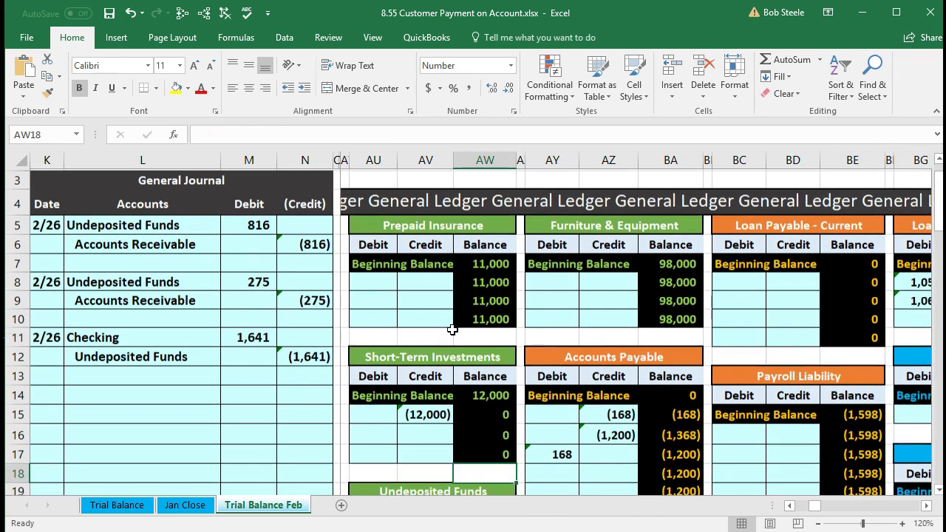
pyautogui.press('Down')
pyautogui.press('Down')
pyautogui.press('Down')
pyautogui.press('Down')
pyautogui.press('Down')
pyautogui.press('Down')
pyautogui.press('Down')
pyautogui.press('Down')
pyautogui.press('Down')
pyautogui.press('Down')
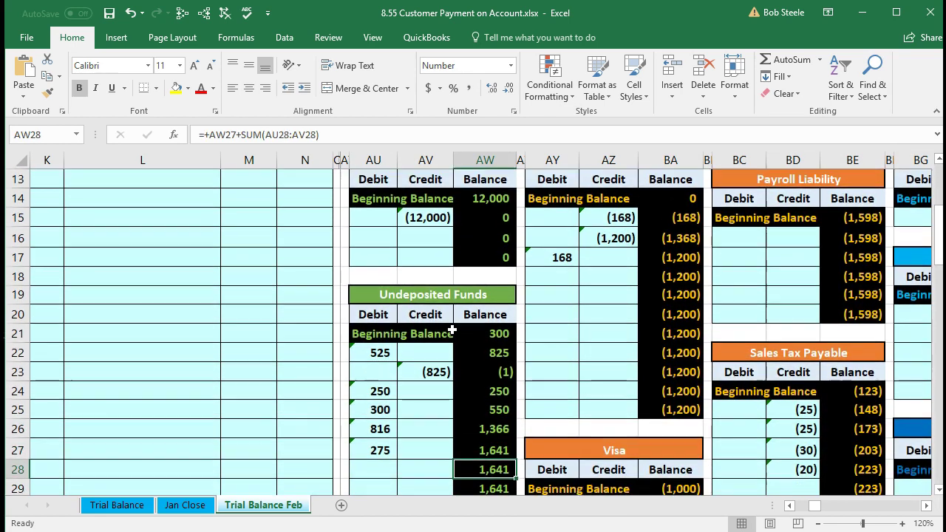
pyautogui.press('Left')
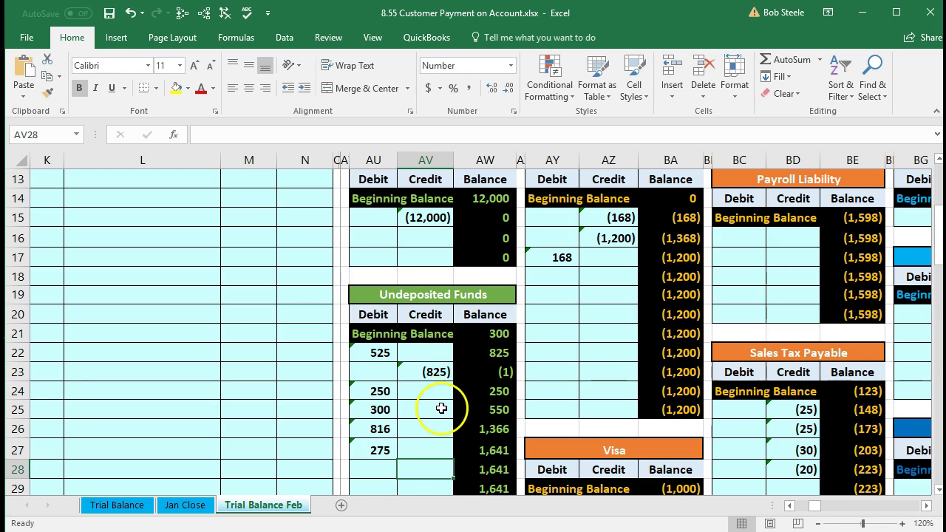
pyautogui.scroll(-1, 448, 454)
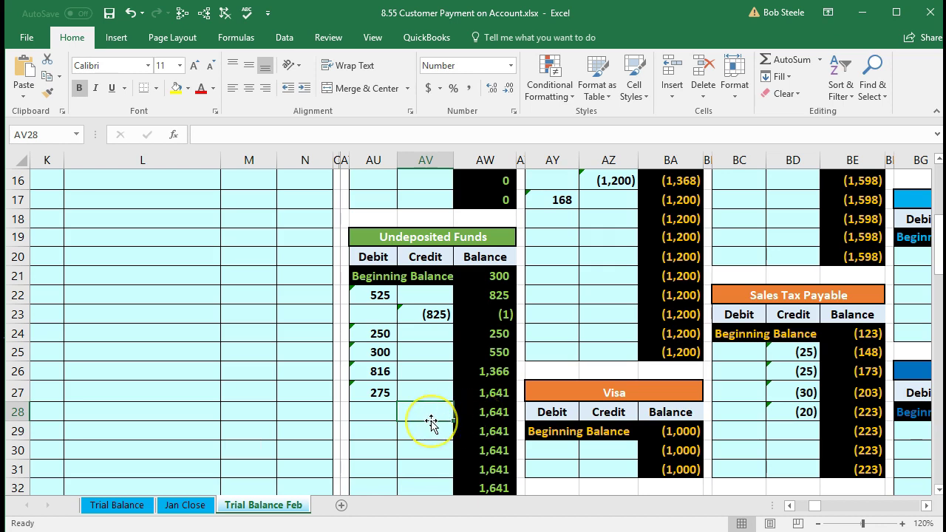
pyautogui.scroll(2, 281, 431)
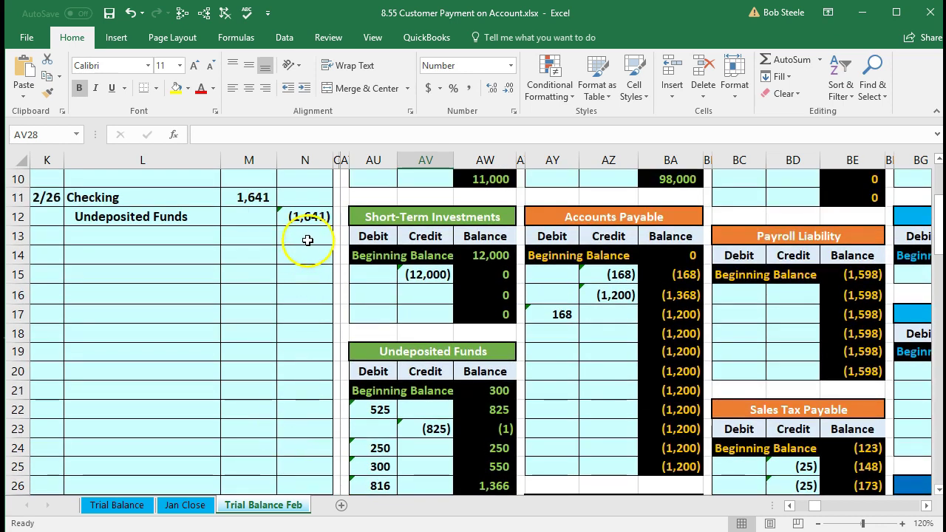
pyautogui.scroll(-3, 418, 359)
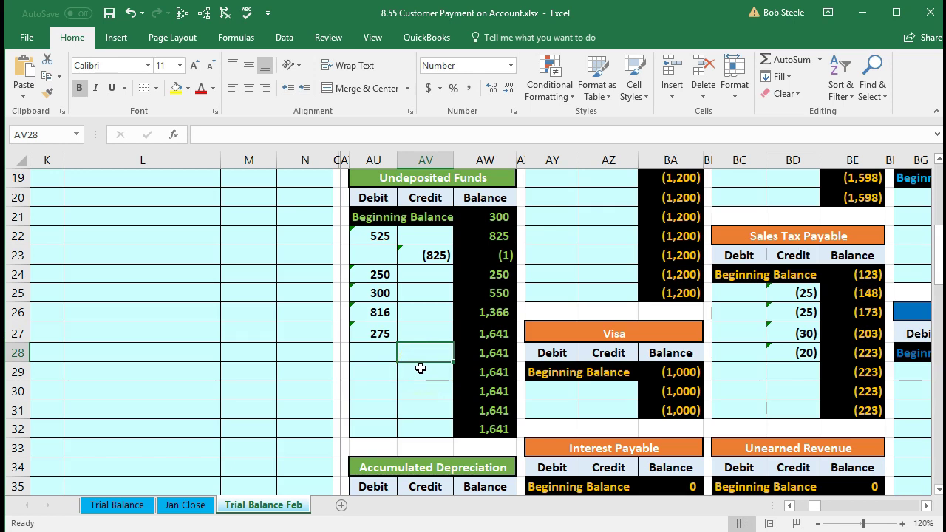
pyautogui.write('=')
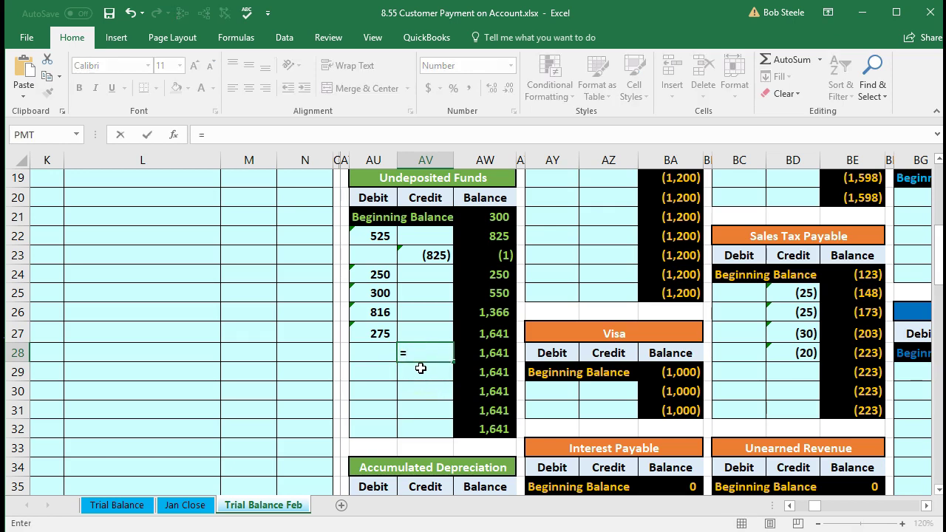
pyautogui.scroll(3, 321, 353)
pyautogui.click(309, 217)
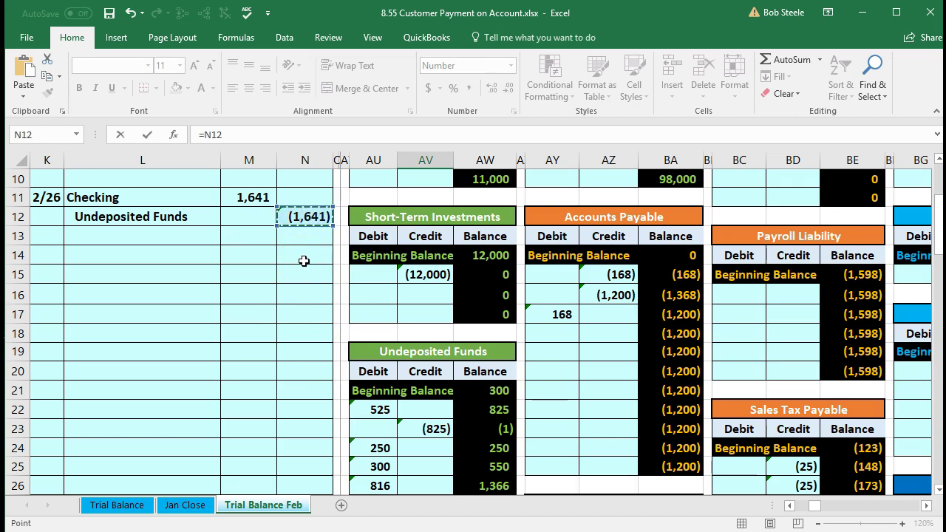
pyautogui.press('Return')
pyautogui.press('Down')
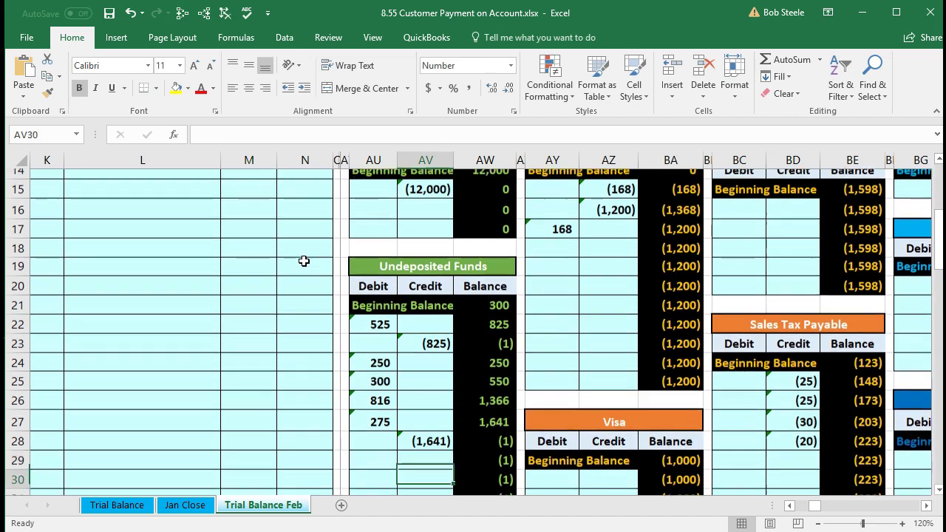
# Step: Compare the Undeposited Funds balance in ledger cell AW28 with its trial balance amount in AK10
pyautogui.press('Right')
pyautogui.press('Up')
pyautogui.press('Up')
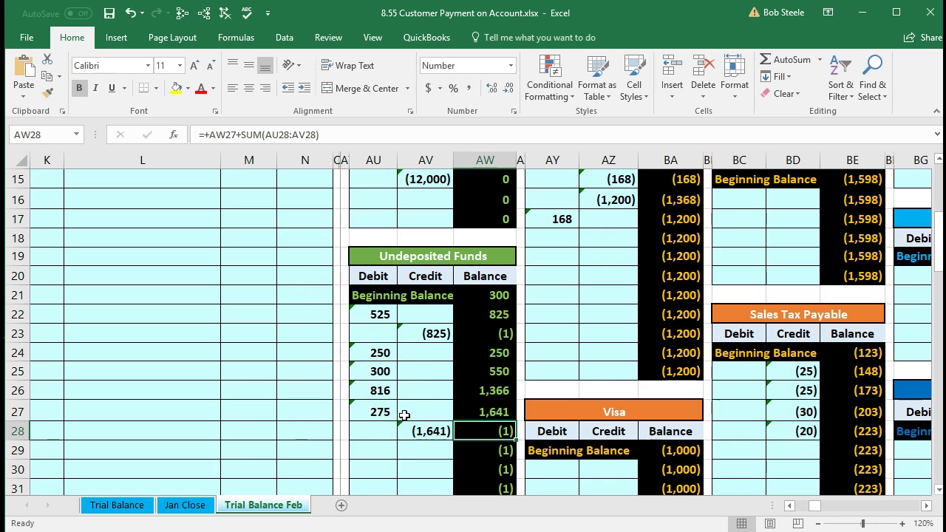
pyautogui.press('Left')
pyautogui.press('Left')
pyautogui.press('Left')
pyautogui.press('Left')
pyautogui.press('Left')
pyautogui.press('Left')
pyautogui.press('Left')
pyautogui.press('Left')
pyautogui.press('Left')
pyautogui.press('Left')
pyautogui.press('Left')
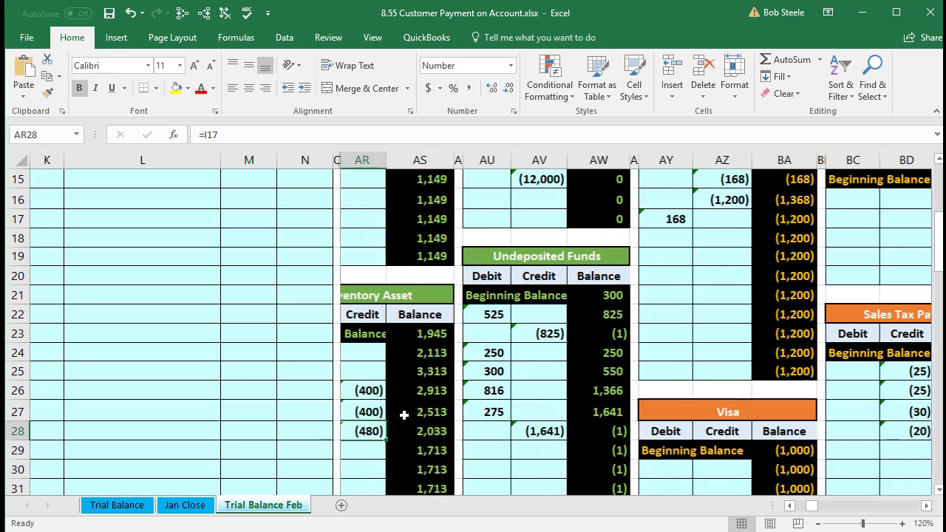
pyautogui.press('Left')
pyautogui.press('Left')
pyautogui.press('Left')
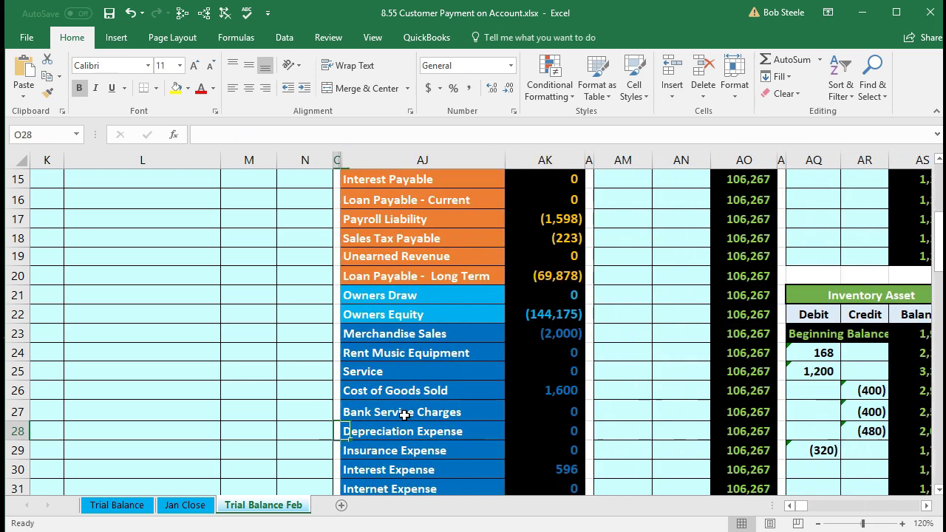
pyautogui.scroll(3, 405, 416)
pyautogui.scroll(2, 405, 416)
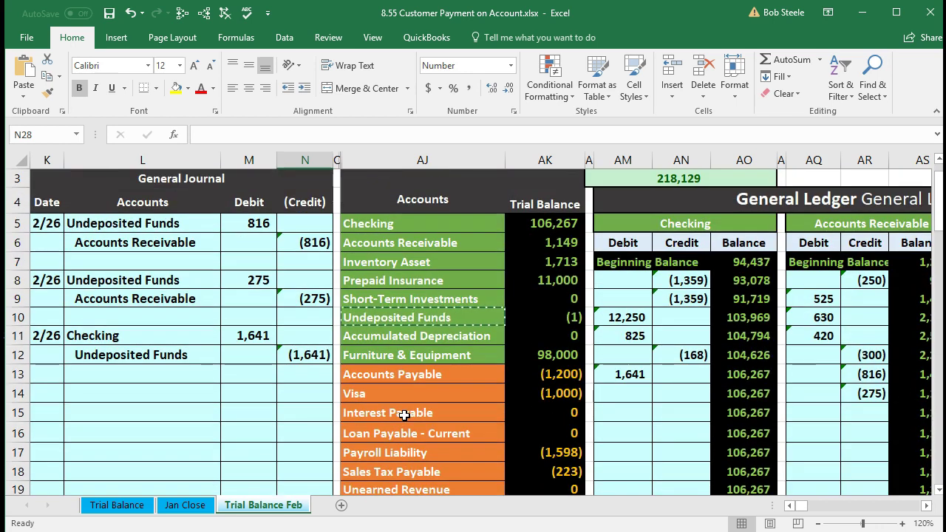
pyautogui.click(573, 317)
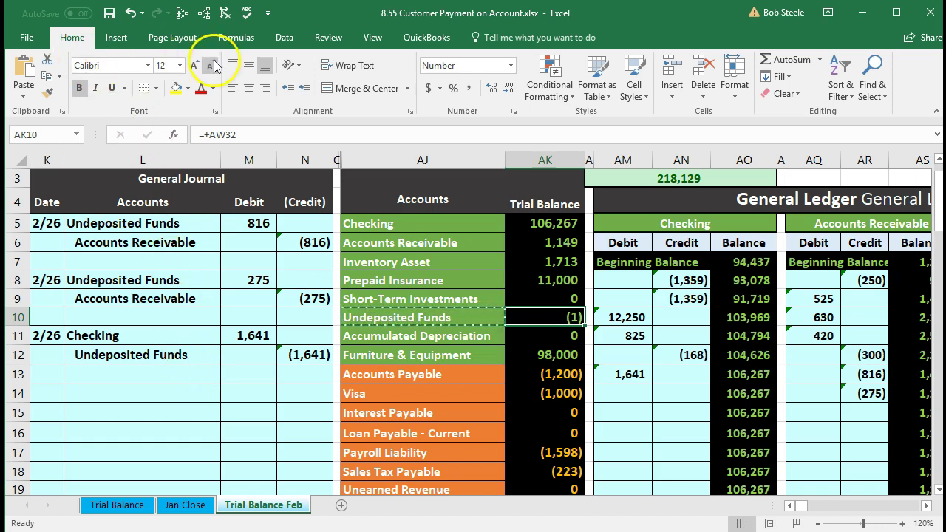
# Step: Unfreeze the panes of the Trial Balance Feb sheet
pyautogui.click(372, 39)
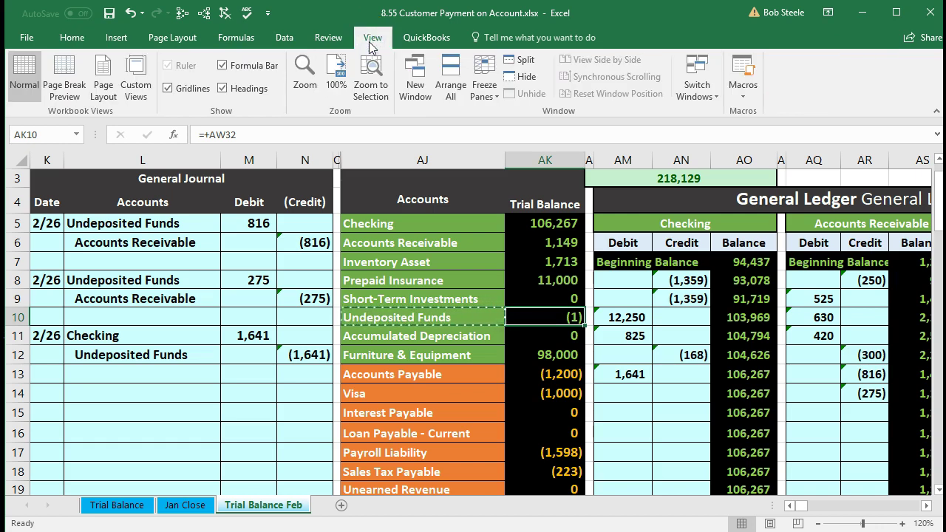
pyautogui.click(482, 92)
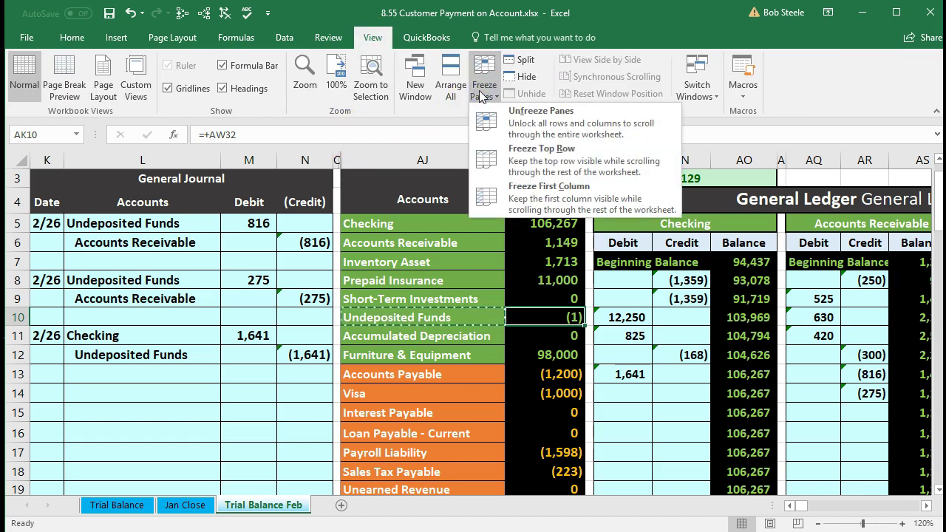
pyautogui.click(588, 128)
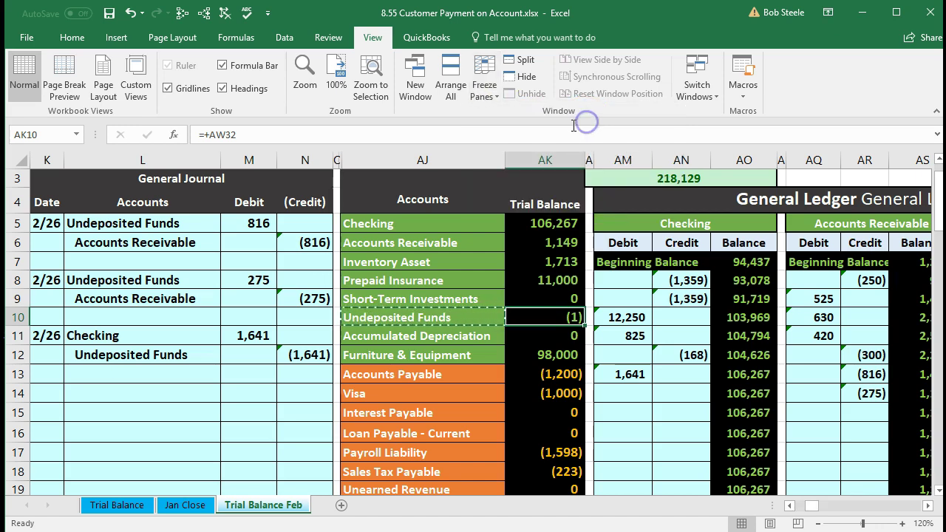
pyautogui.click(484, 99)
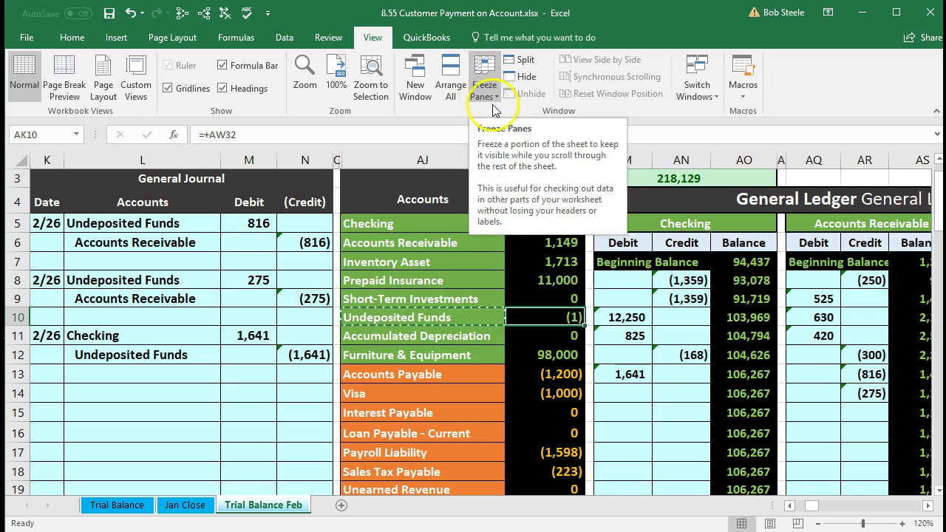
# Step: Trace the dependents of the Checking balance in AK5 and the Undeposited Funds balance in AK10
pyautogui.click(540, 220)
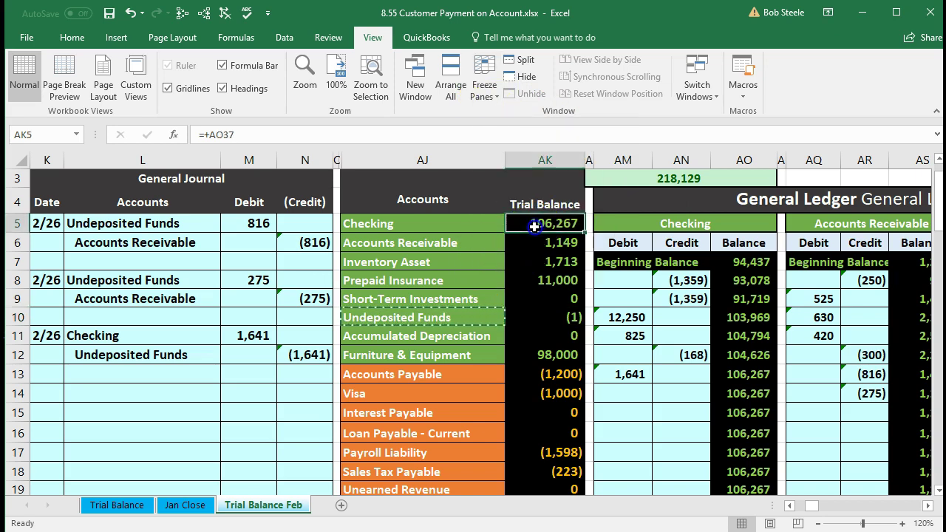
pyautogui.click(204, 13)
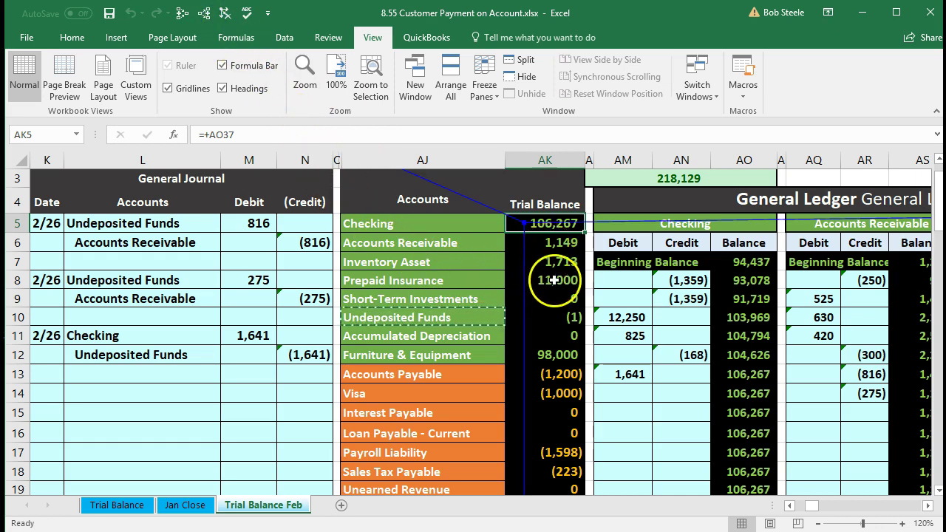
pyautogui.click(559, 317)
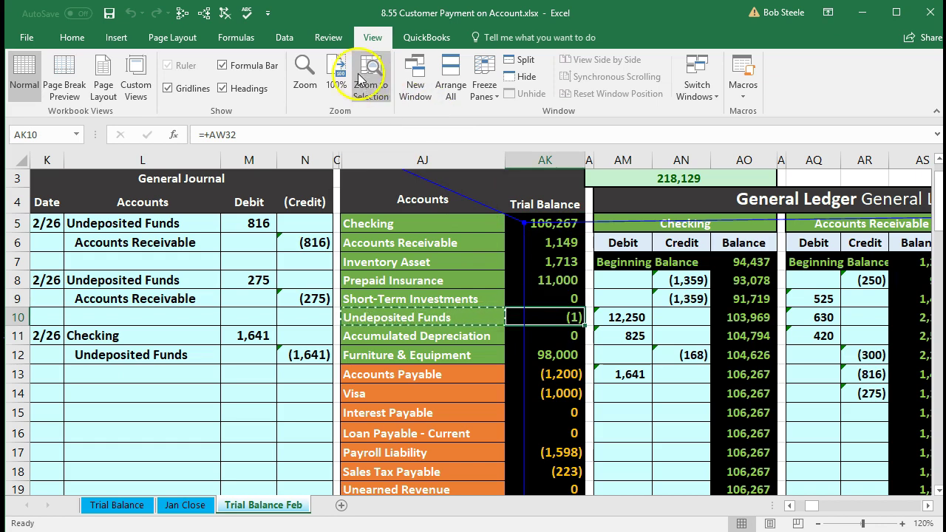
pyautogui.click(204, 12)
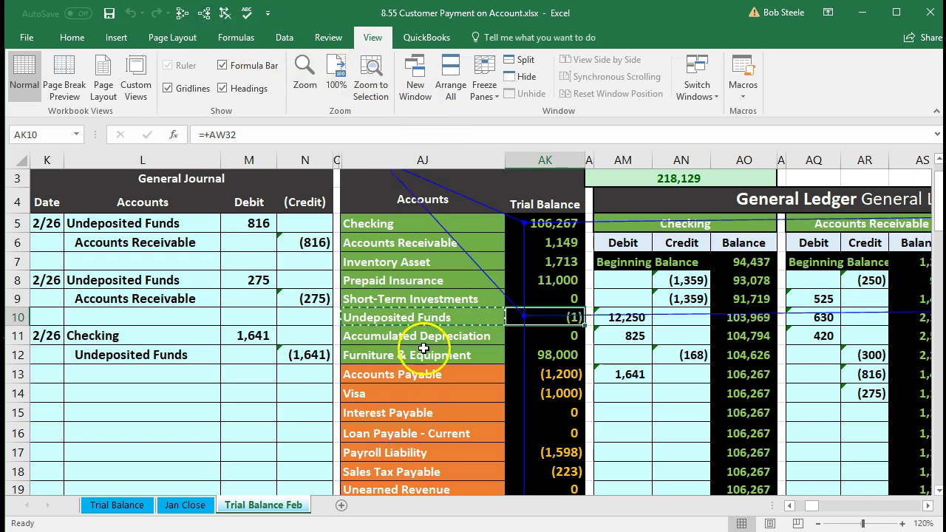
# Step: Follow the dependent arrows to the balance sheet and inspect the Cash formula in BX4 and the Undeposited Funds formula in BX9
pyautogui.click(424, 350)
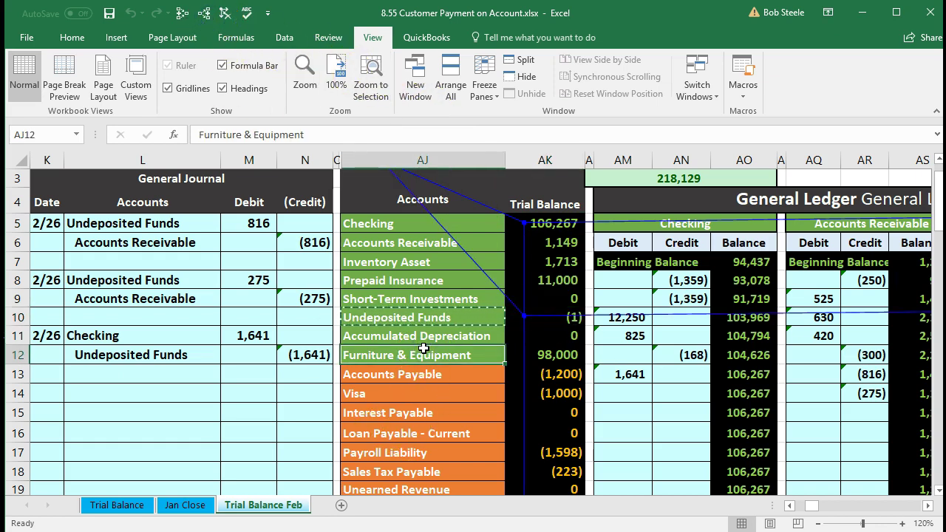
pyautogui.press('Right')
pyautogui.press('Right')
pyautogui.press('Right')
pyautogui.press('Right')
pyautogui.press('Right')
pyautogui.press('Right')
pyautogui.press('Right')
pyautogui.press('Right')
pyautogui.press('Right')
pyautogui.press('Right')
pyautogui.press('Right')
pyautogui.press('Right')
pyautogui.press('Right')
pyautogui.press('Right')
pyautogui.press('Right')
pyautogui.press('Right')
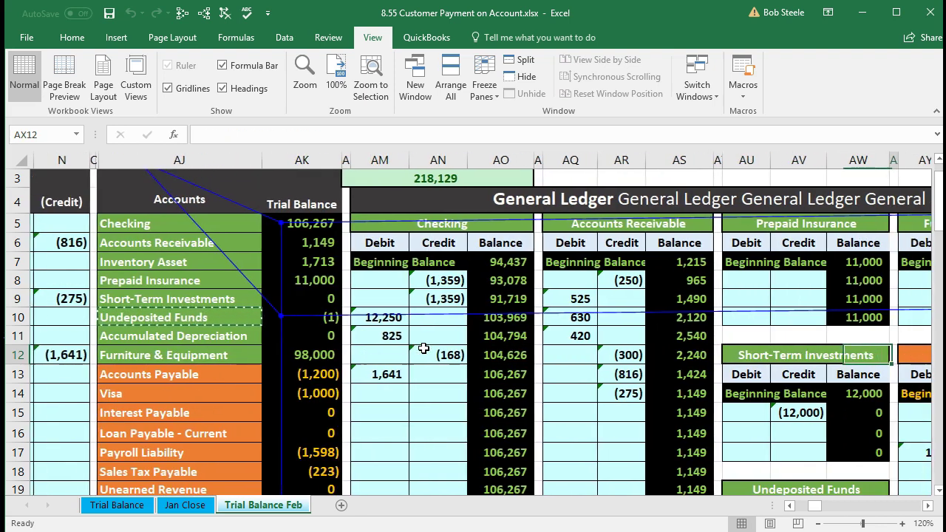
pyautogui.press('Right')
pyautogui.press('Right')
pyautogui.press('Right')
pyautogui.press('Right')
pyautogui.press('Right')
pyautogui.press('Right')
pyautogui.press('Right')
pyautogui.press('Right')
pyautogui.press('Right')
pyautogui.press('Right')
pyautogui.press('Right')
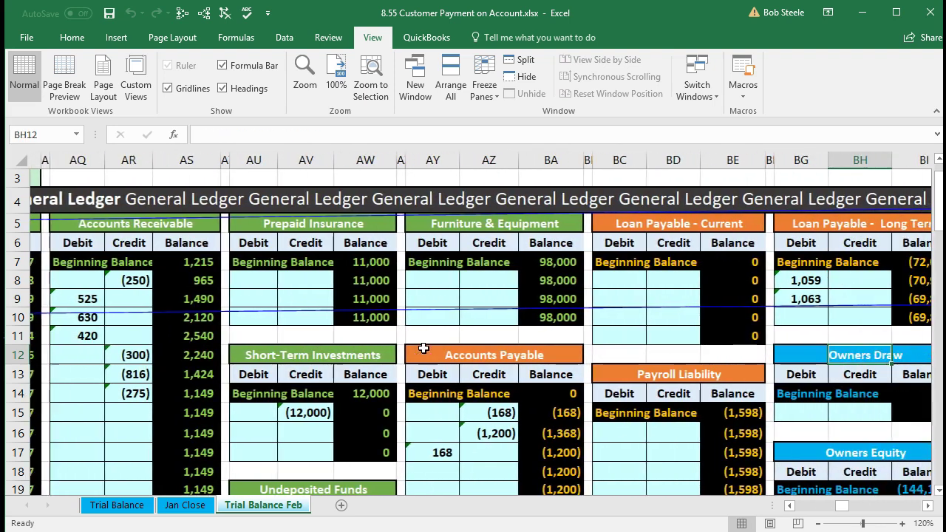
pyautogui.press('Right')
pyautogui.press('Right')
pyautogui.press('Right')
pyautogui.press('Right')
pyautogui.press('Right')
pyautogui.press('Right')
pyautogui.press('Right')
pyautogui.press('Right')
pyautogui.press('Right')
pyautogui.press('Right')
pyautogui.press('Right')
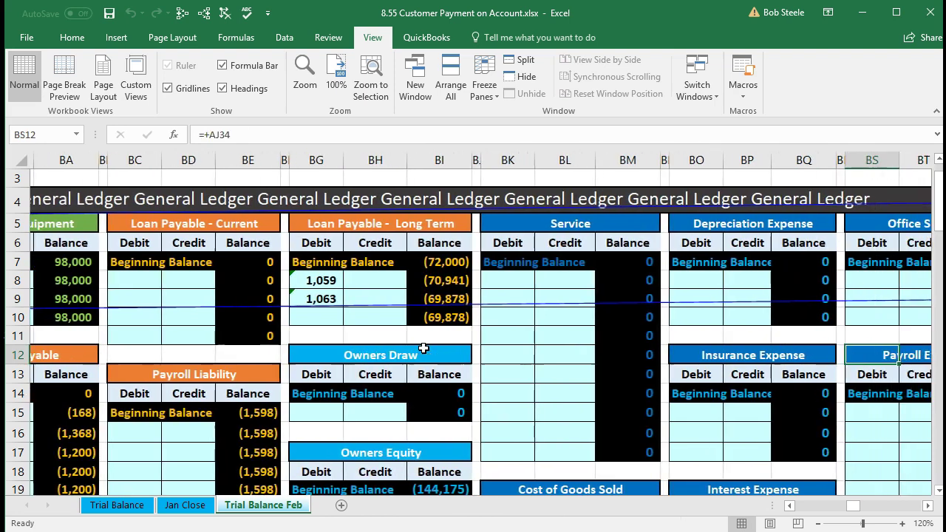
pyautogui.press('Right')
pyautogui.press('Right')
pyautogui.press('Right')
pyautogui.press('Right')
pyautogui.press('Right')
pyautogui.press('Right')
pyautogui.press('Right')
pyautogui.press('Right')
pyautogui.press('Right')
pyautogui.press('Right')
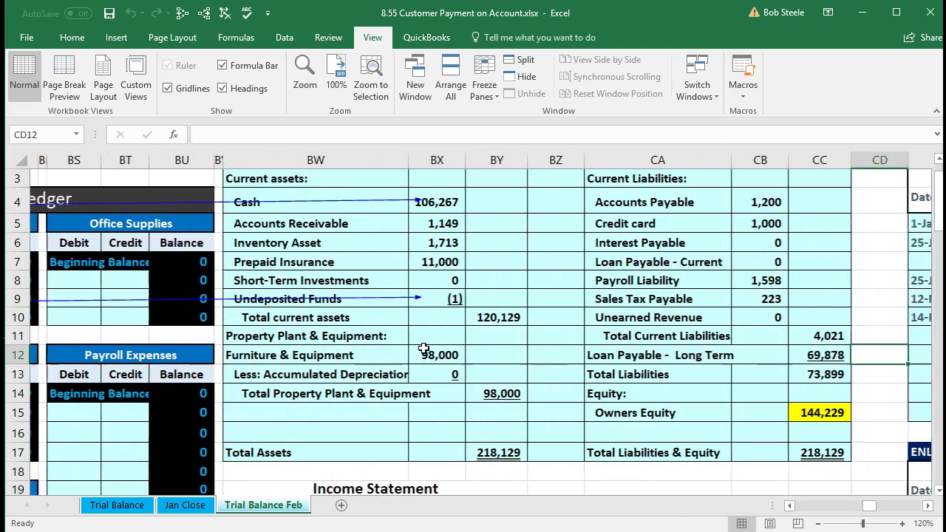
pyautogui.press('Right')
pyautogui.scroll(1, 323, 302)
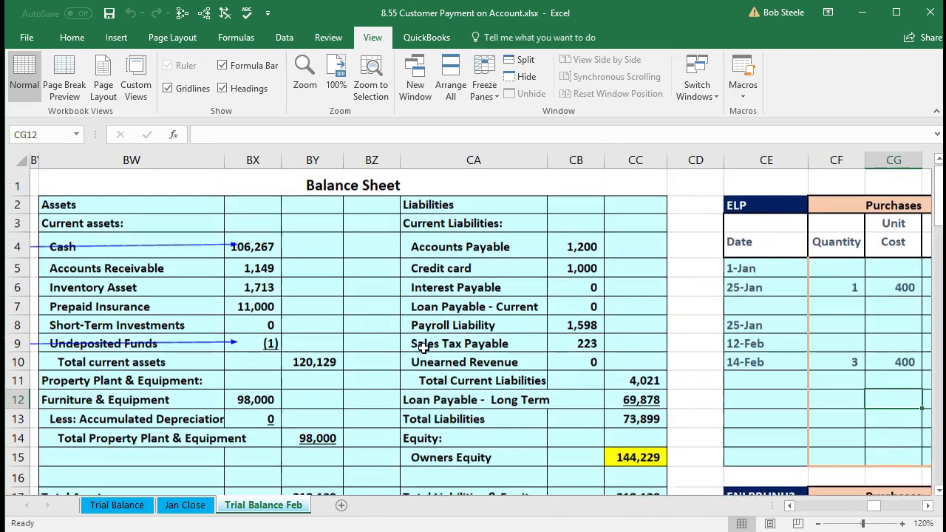
pyautogui.click(260, 261)
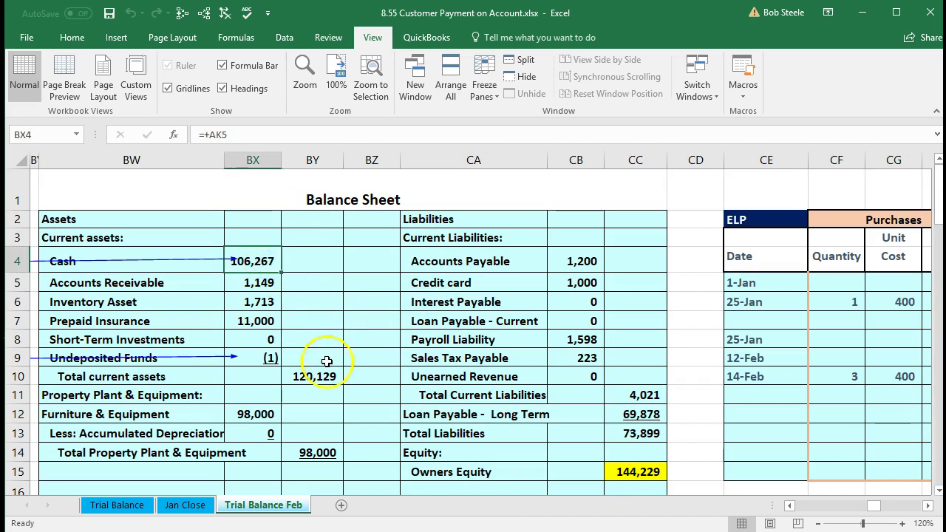
pyautogui.click(274, 359)
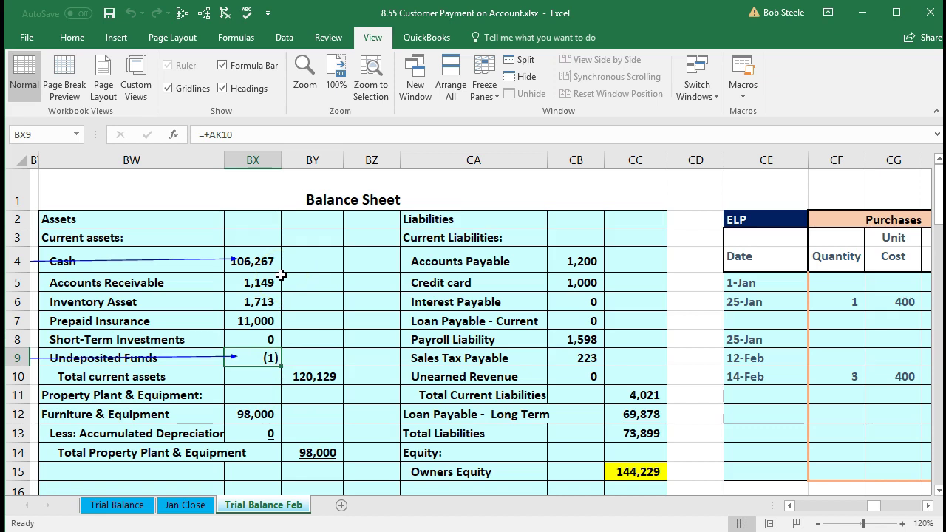
# Step: Compare Total Assets in BY17 with Total Liabilities & Equity in CC17 on the balance sheet
pyautogui.scroll(-1, 281, 275)
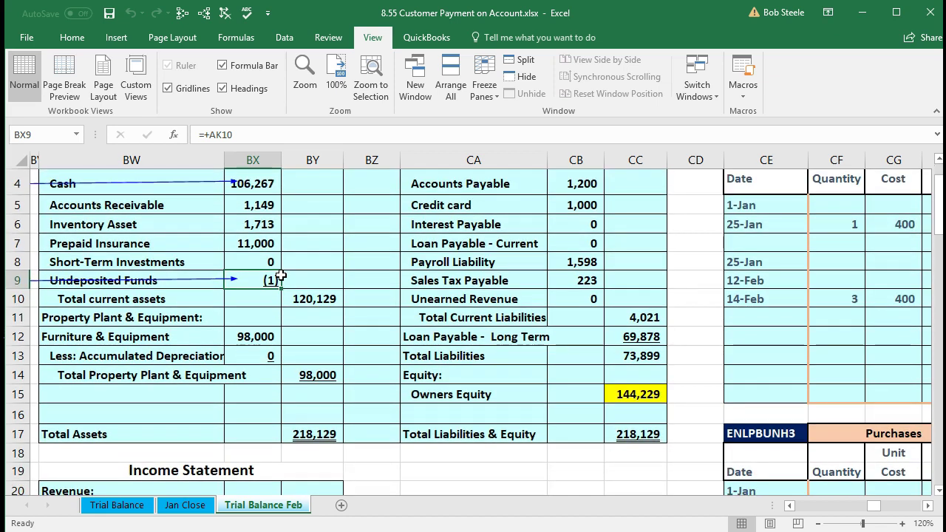
pyautogui.click(309, 434)
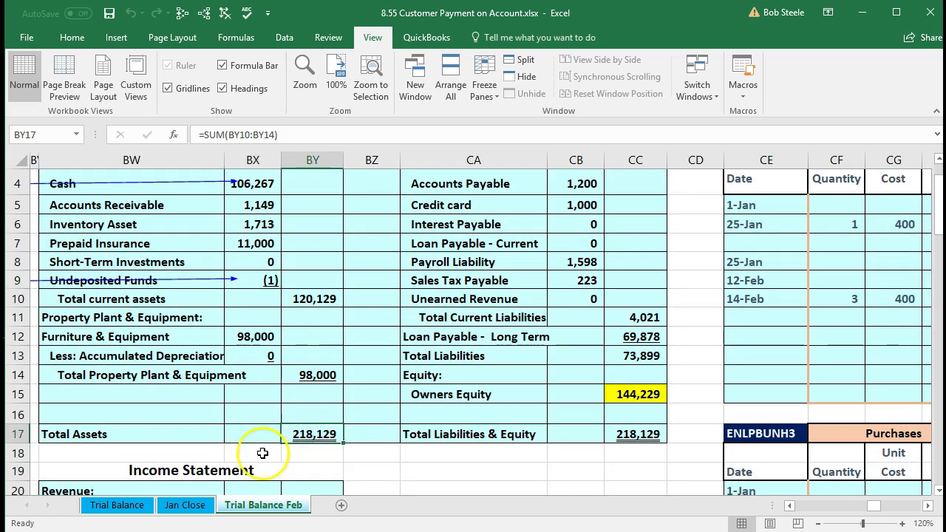
pyautogui.click(612, 433)
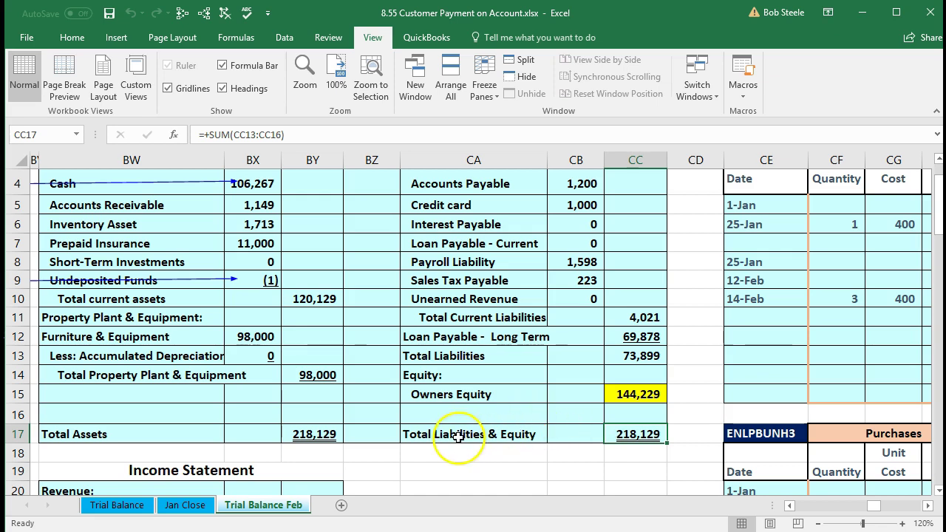
pyautogui.click(338, 436)
# Step: Review the income statement from revenue through expenses to the Net Income formula in BY42
pyautogui.scroll(-1, 338, 438)
pyautogui.scroll(-3, 337, 438)
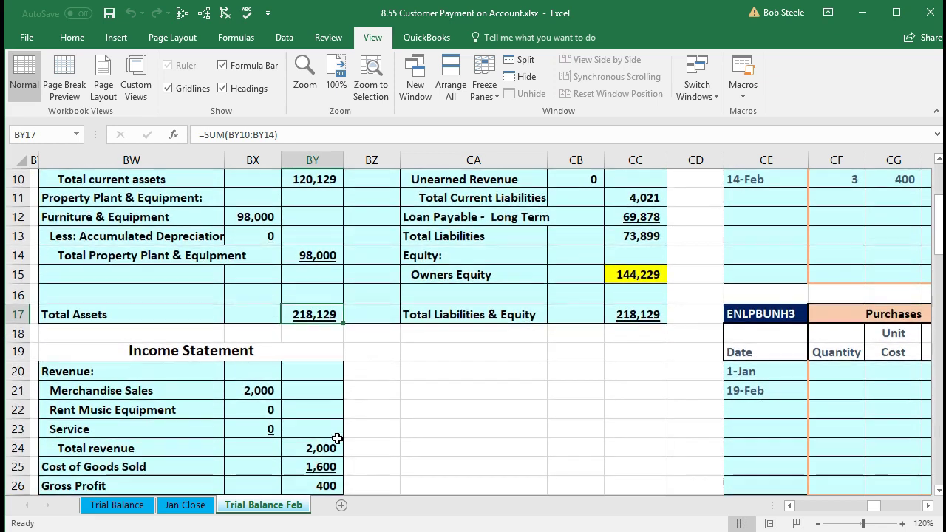
pyautogui.scroll(-1, 338, 439)
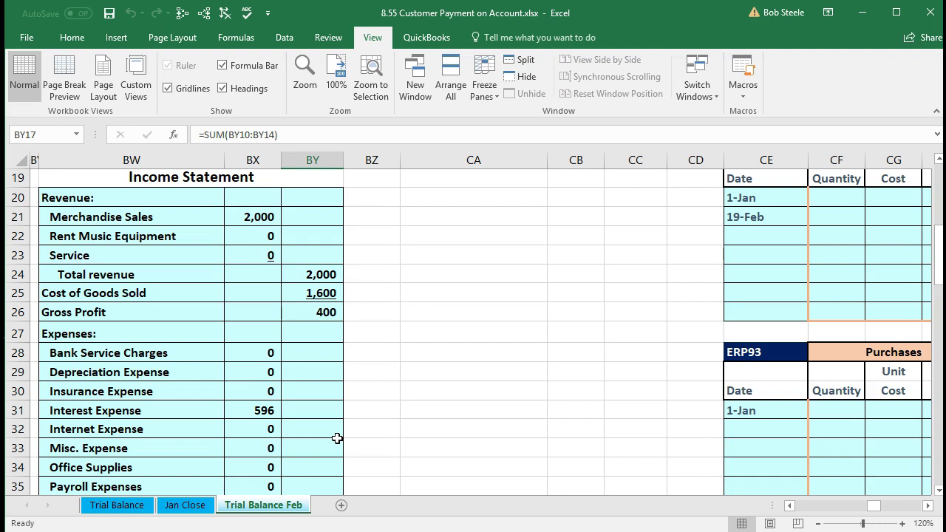
pyautogui.scroll(-3, 337, 439)
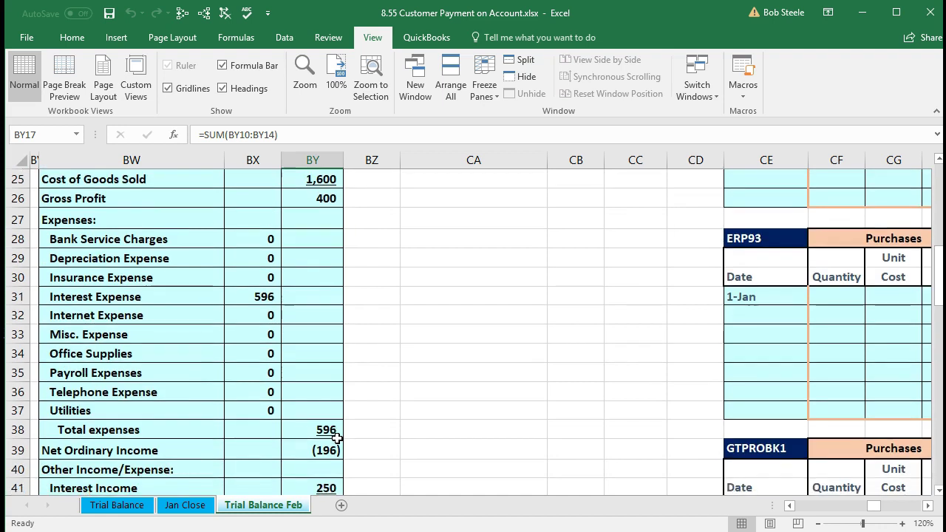
pyautogui.click(331, 446)
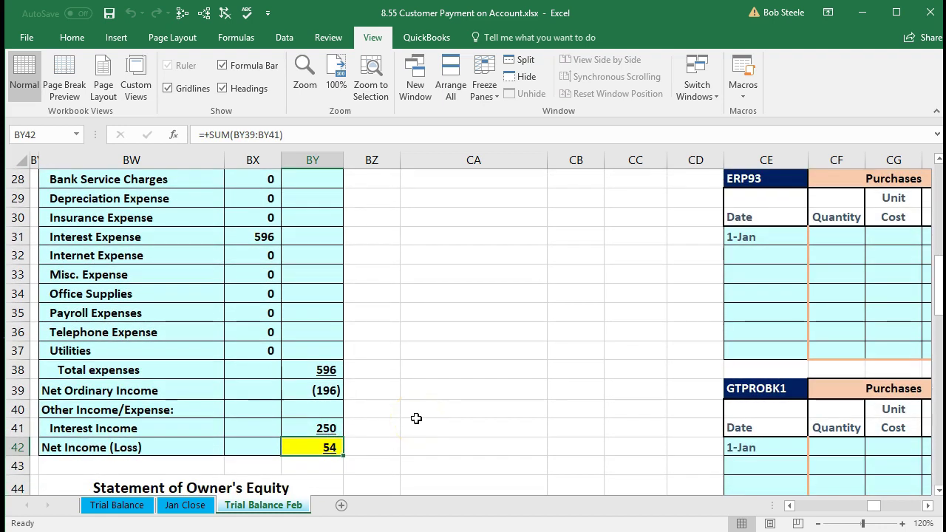
# Step: Compare net income in BY42 with BX47 in the Statement of Owner's Equity and inspect Ending Owner's Equity in BY50
pyautogui.scroll(-3, 416, 418)
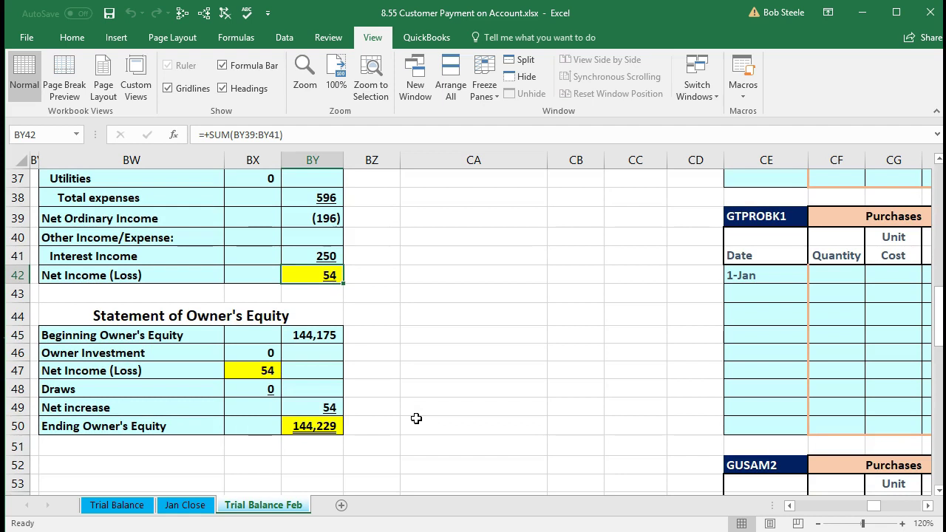
pyautogui.scroll(2, 416, 419)
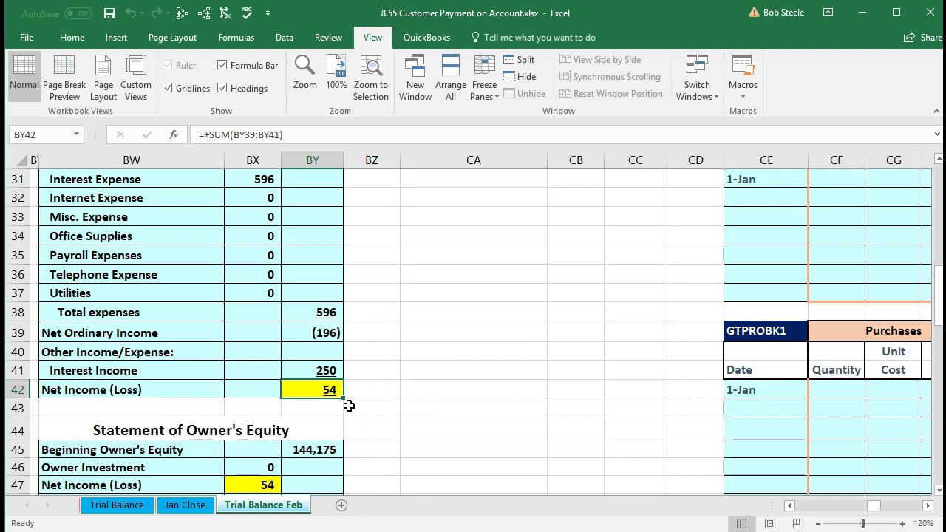
pyautogui.scroll(-2, 391, 416)
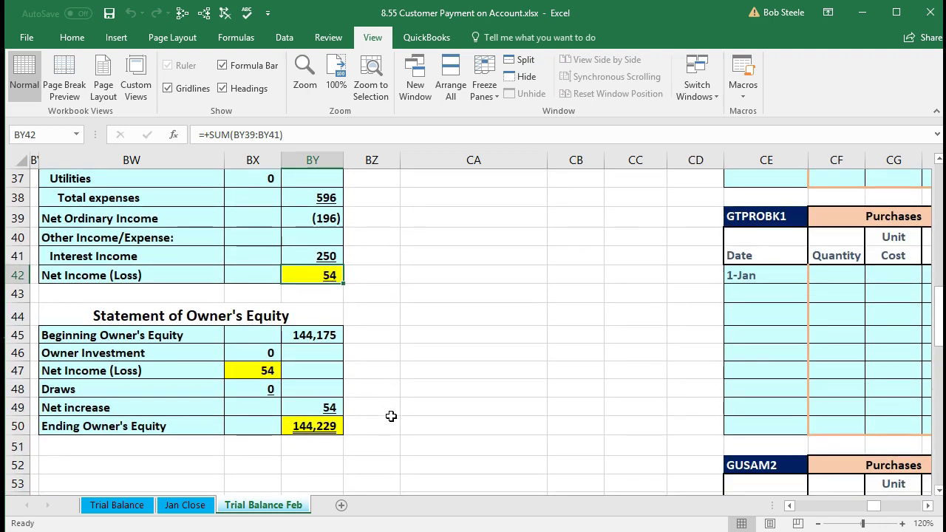
pyautogui.click(250, 369)
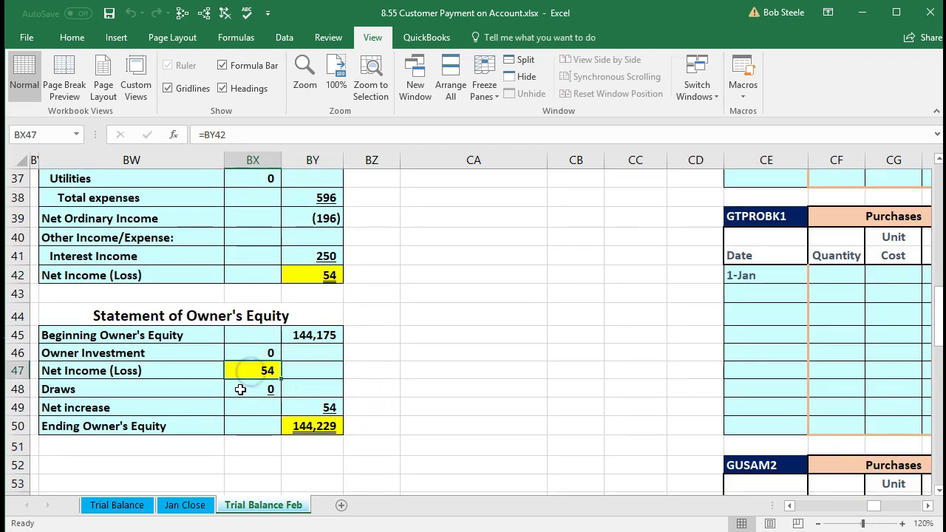
pyautogui.click(296, 426)
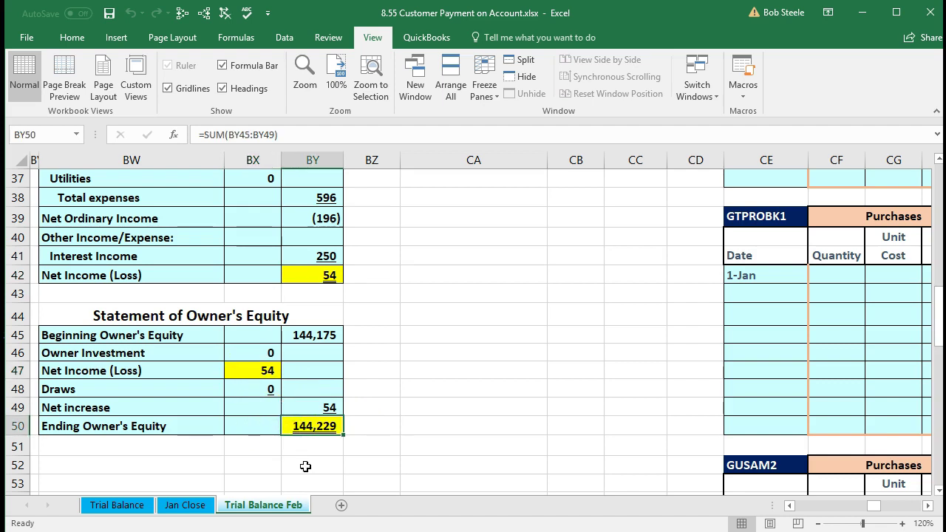
# Step: Check Ending Owner's Equity against the Owners Equity amount in CC15 of the balance sheet
pyautogui.scroll(6, 442, 464)
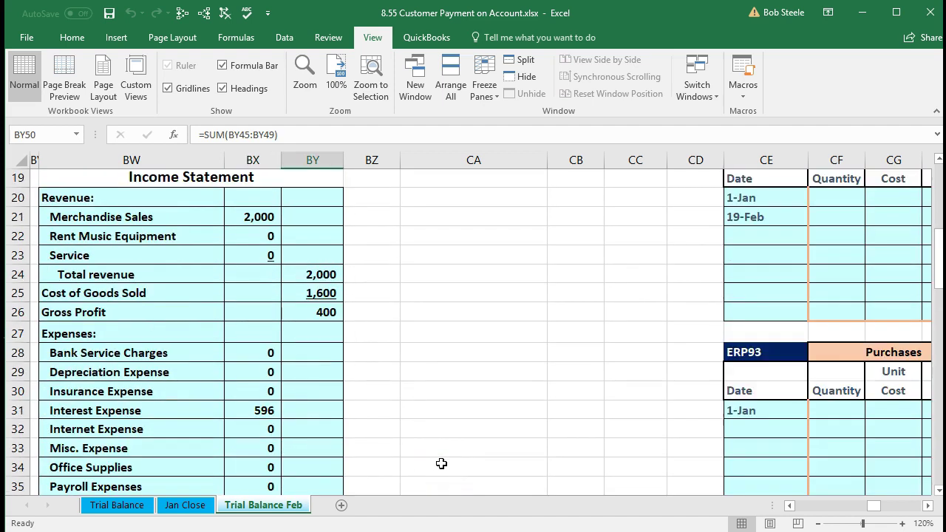
pyautogui.scroll(3, 442, 464)
pyautogui.click(610, 274)
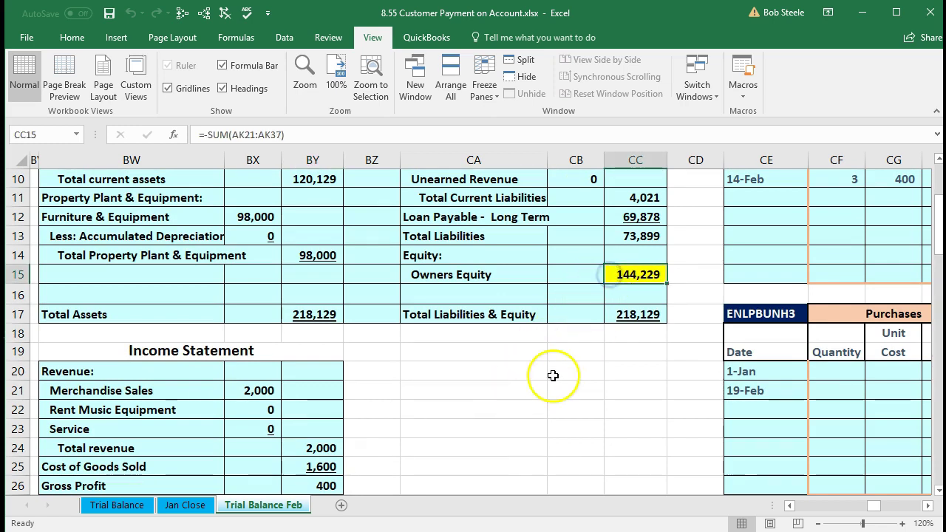